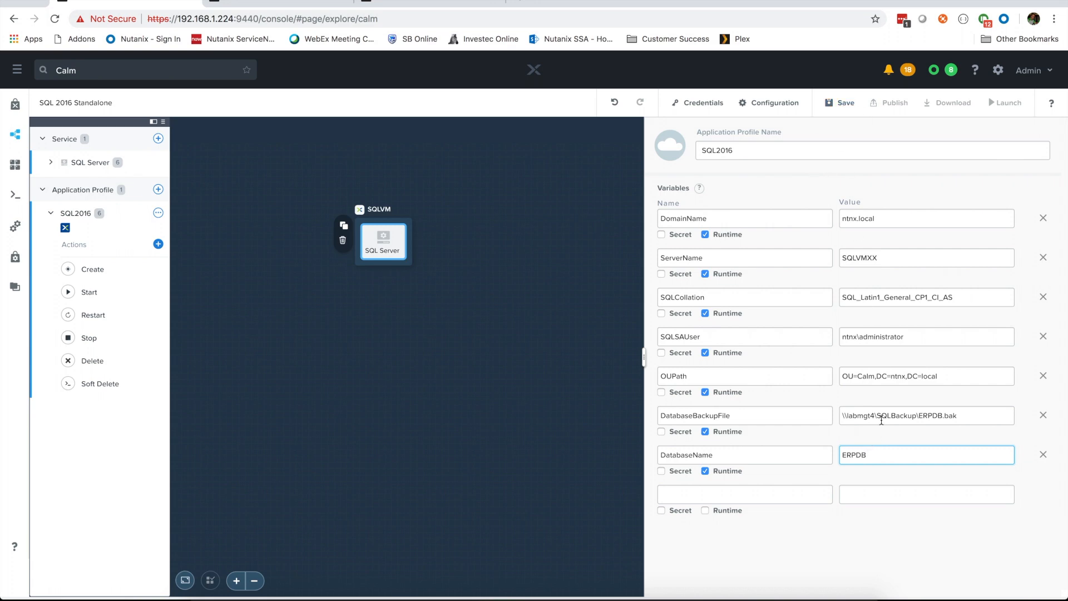
- Save the SQL 2016 Standalone blueprint and launch it
left_click(966, 419)
left_click(751, 414)
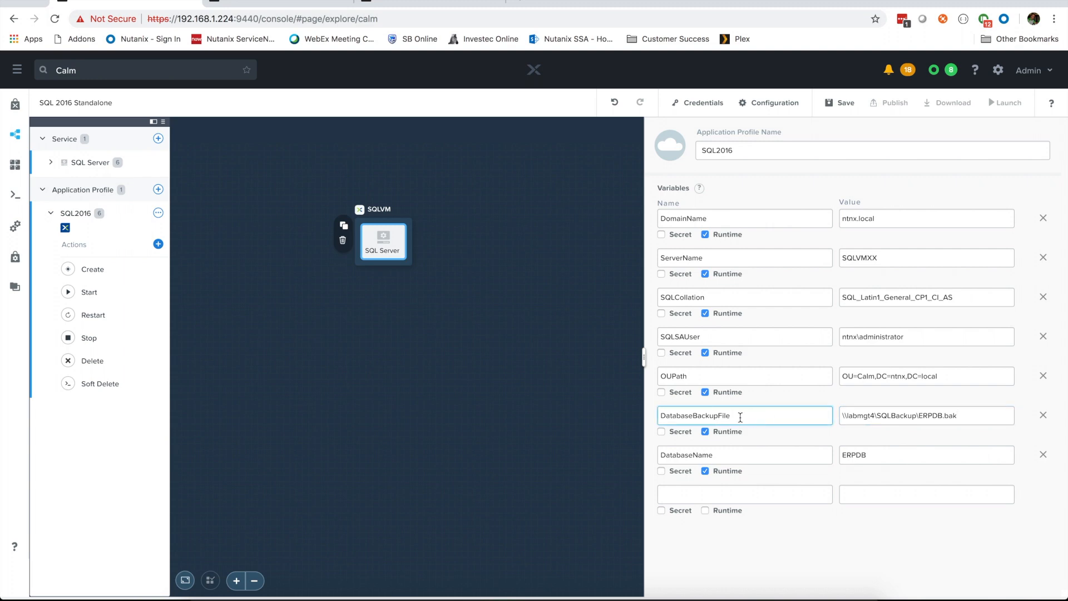
left_click(970, 416)
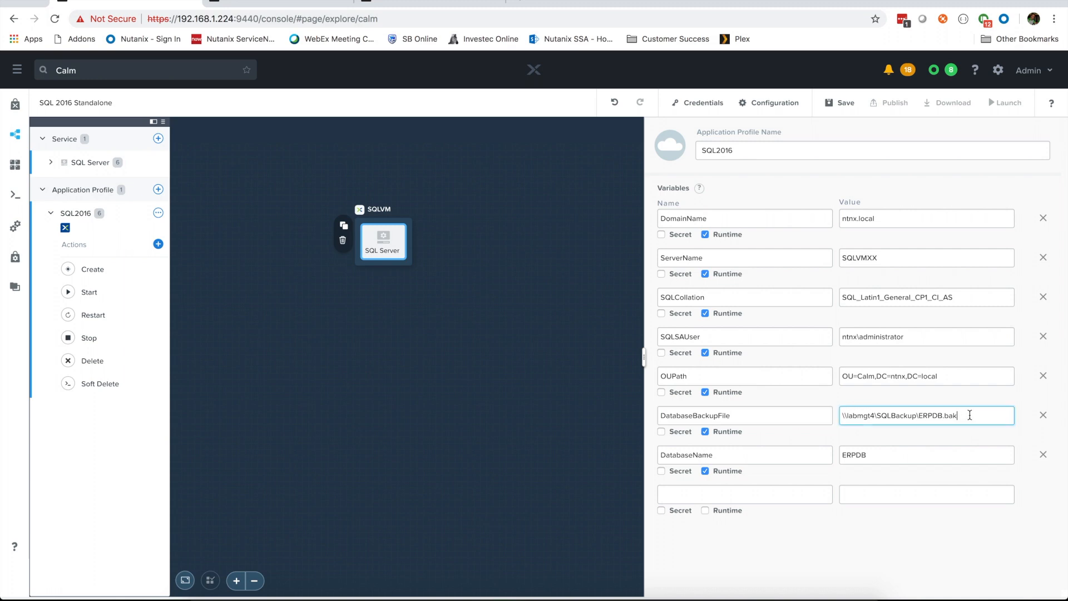
left_click(772, 416)
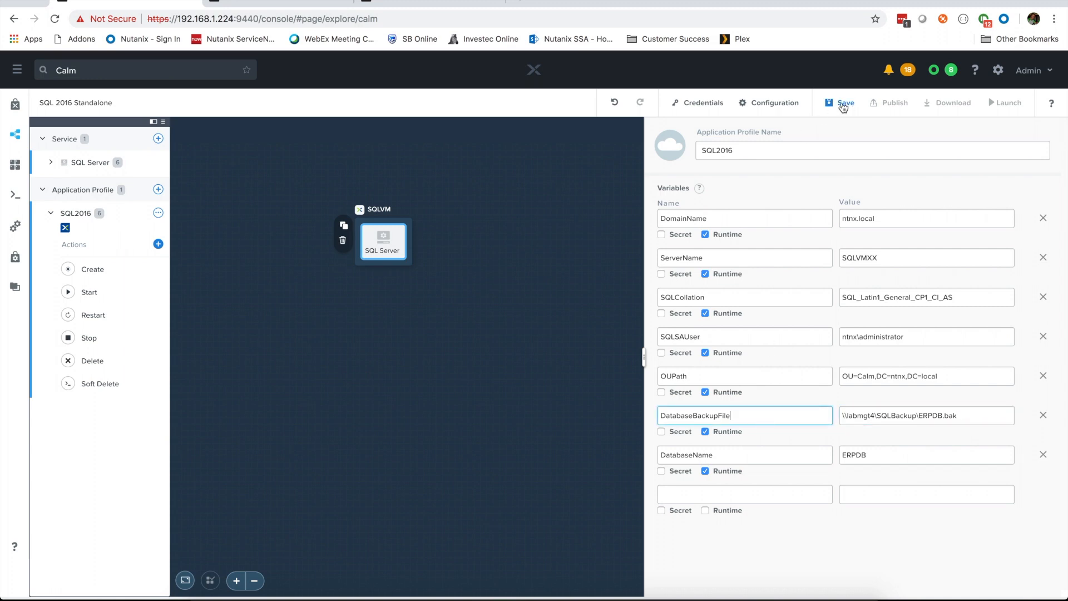
left_click(534, 248)
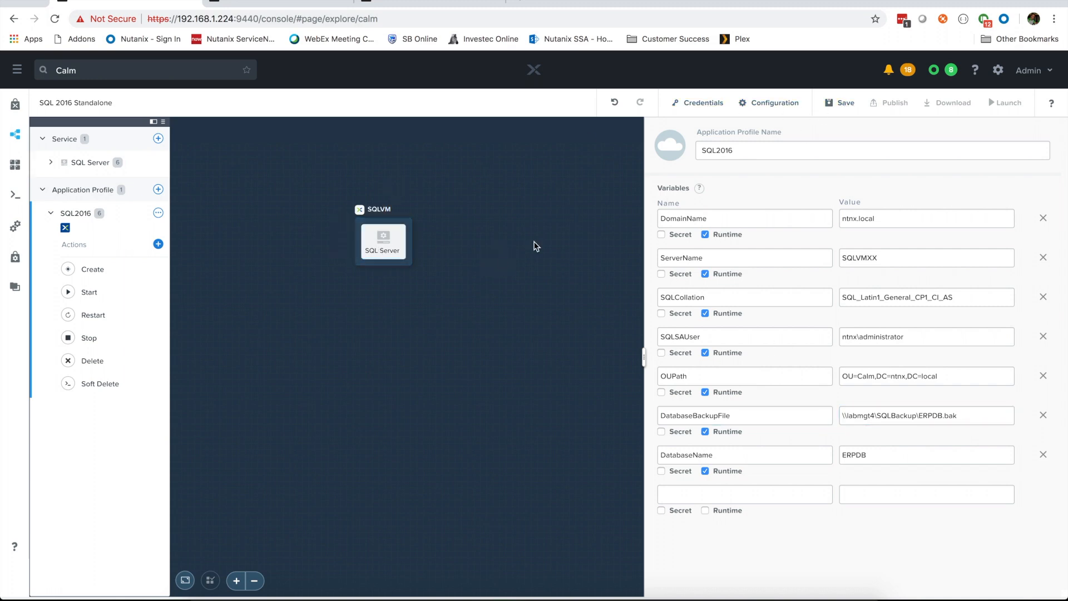
left_click(834, 106)
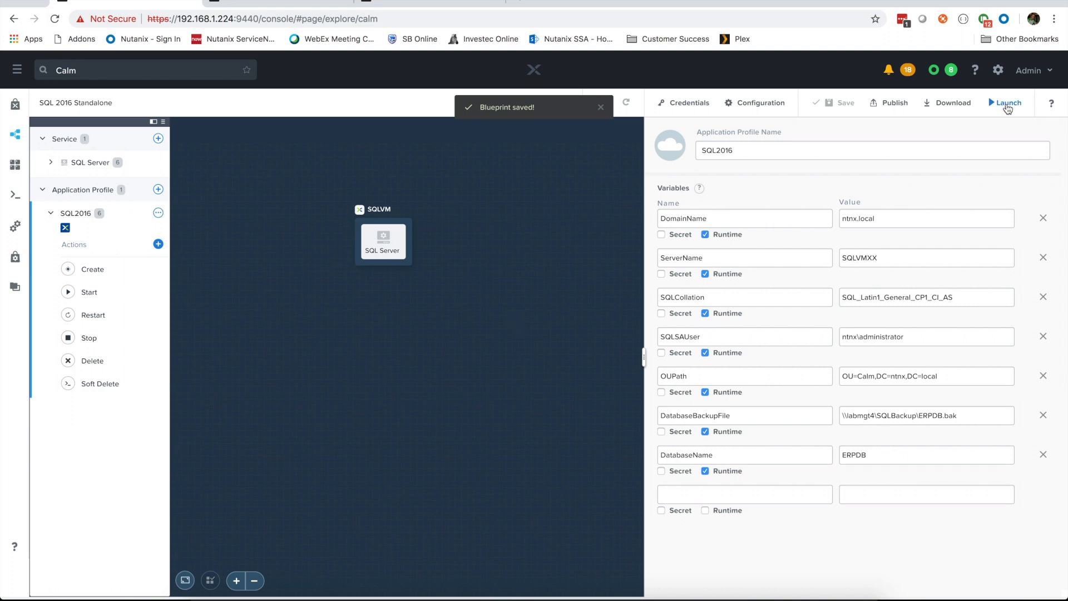
left_click(1008, 106)
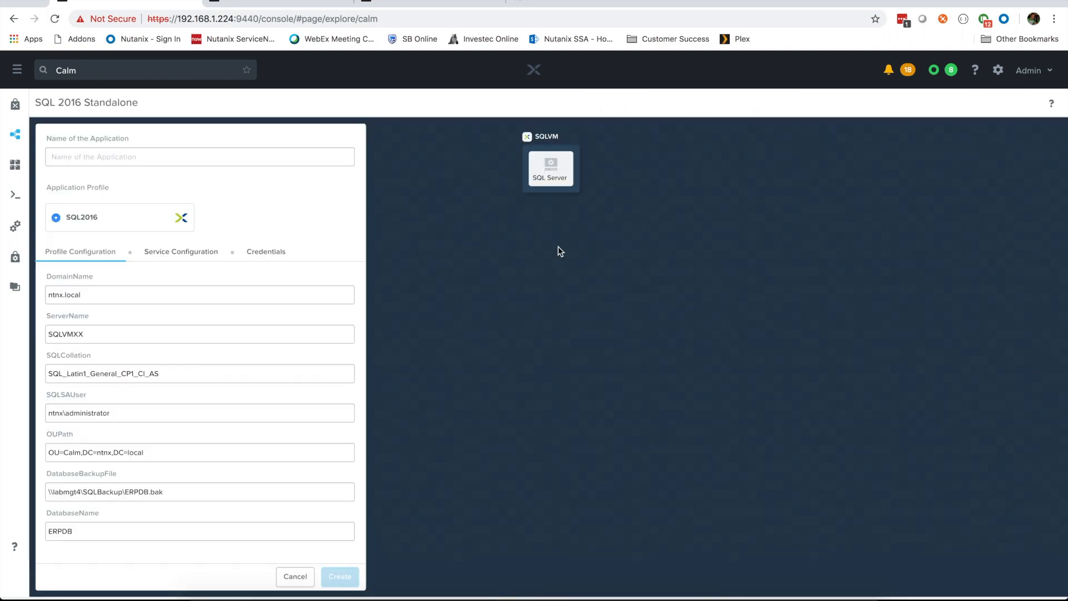
- Set the ServerName to SQLVM03 and use the same name for the application
left_click(101, 335)
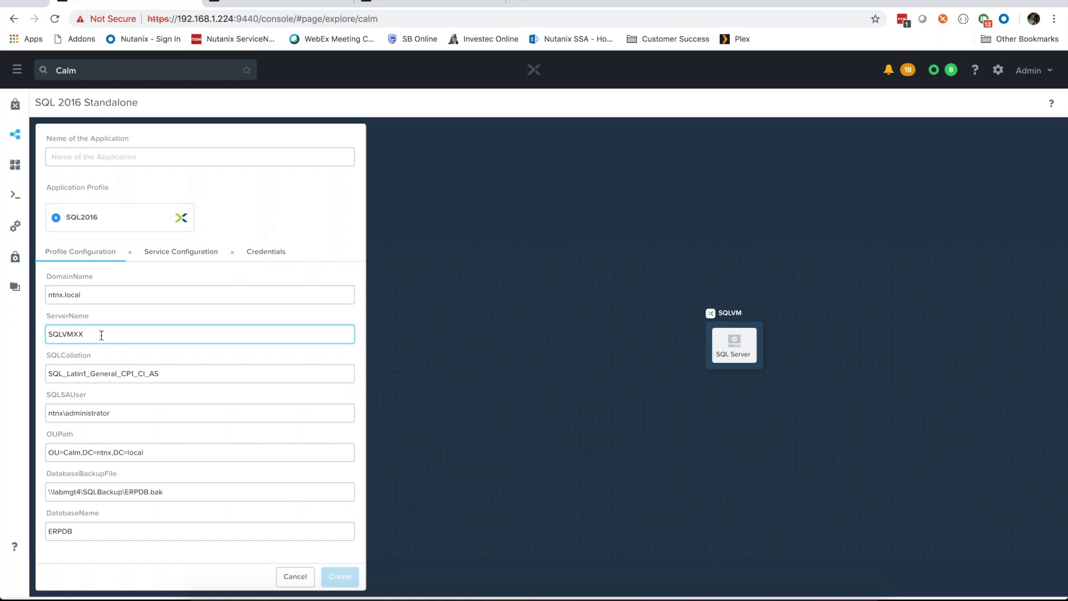
double_click(112, 338)
key("ctrl+c")
left_click(95, 158)
key("ctrl+v")
- Check the remaining profile configuration values, create the application, and open the run details of its Create action
left_click(143, 294)
left_click(139, 334)
left_click(172, 374)
left_click(179, 412)
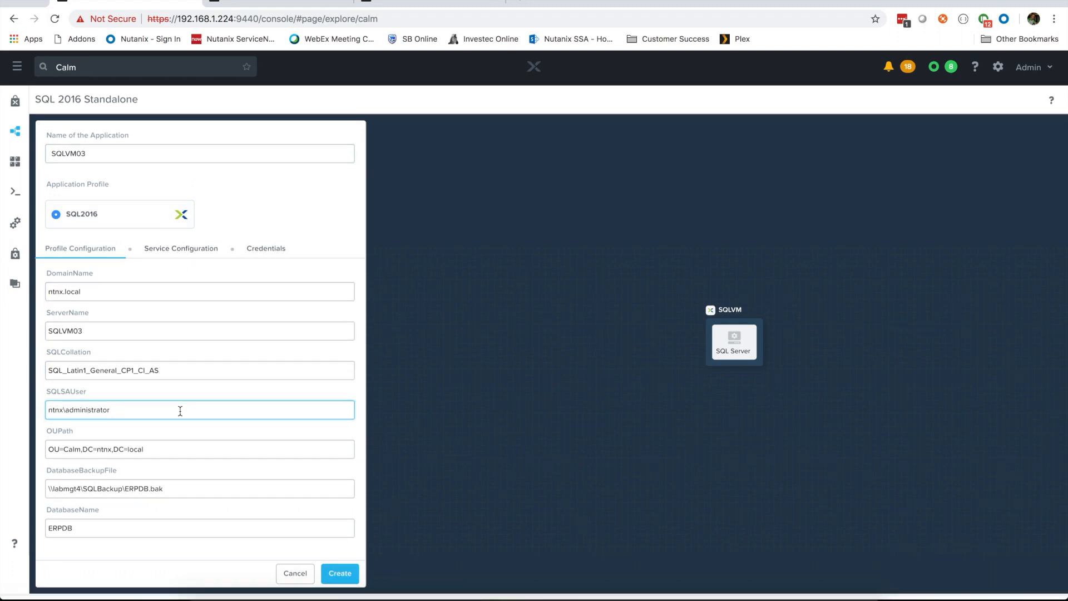
left_click(175, 453)
left_click_drag(160, 453, 33, 442)
left_click(163, 454)
left_click(191, 489)
left_click(84, 532)
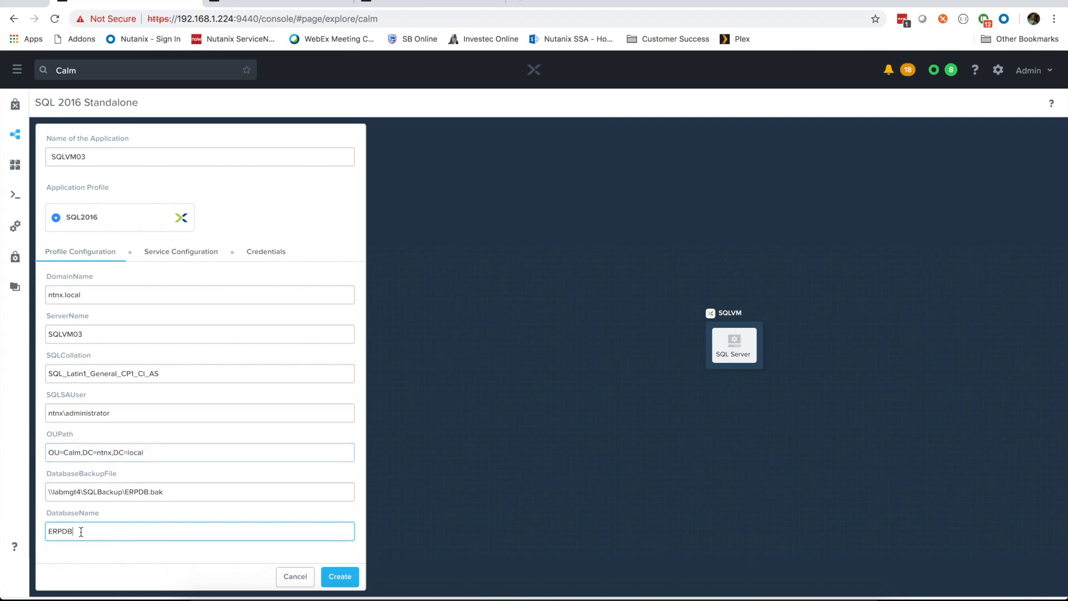
left_click(340, 576)
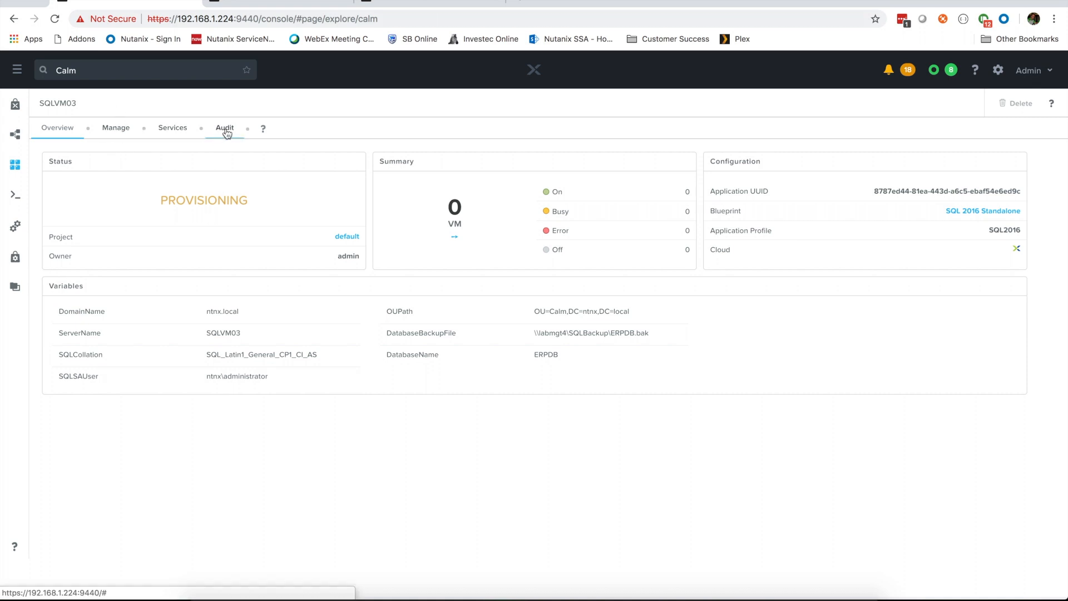
left_click(114, 130)
left_click(176, 159)
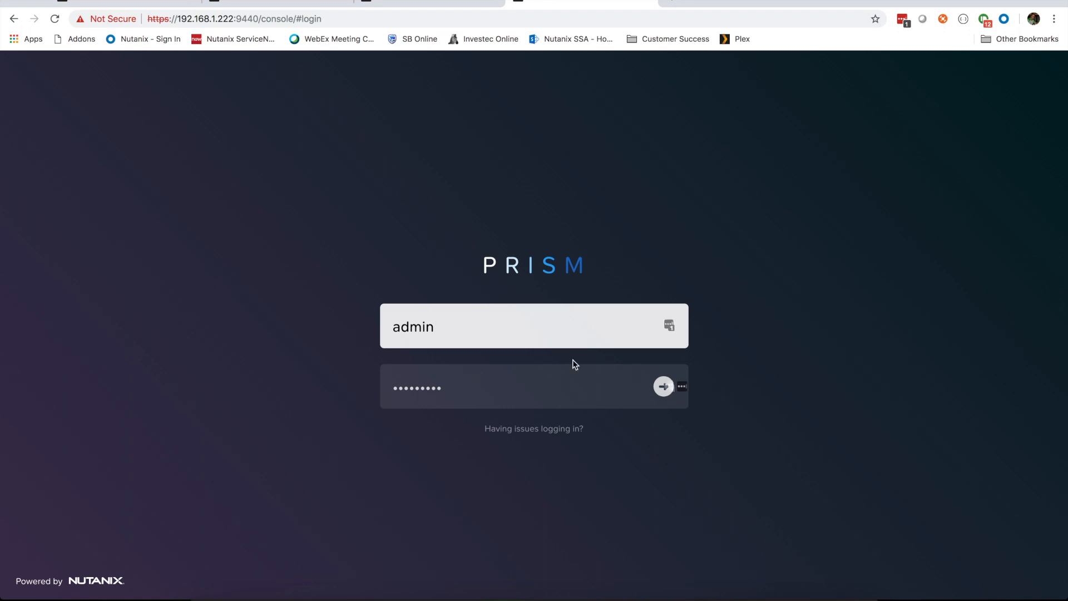
- Sign in to the Prism console of the NTNXSSA cluster with the prefilled credentials and filter its VM table by "sql"
left_click(662, 386)
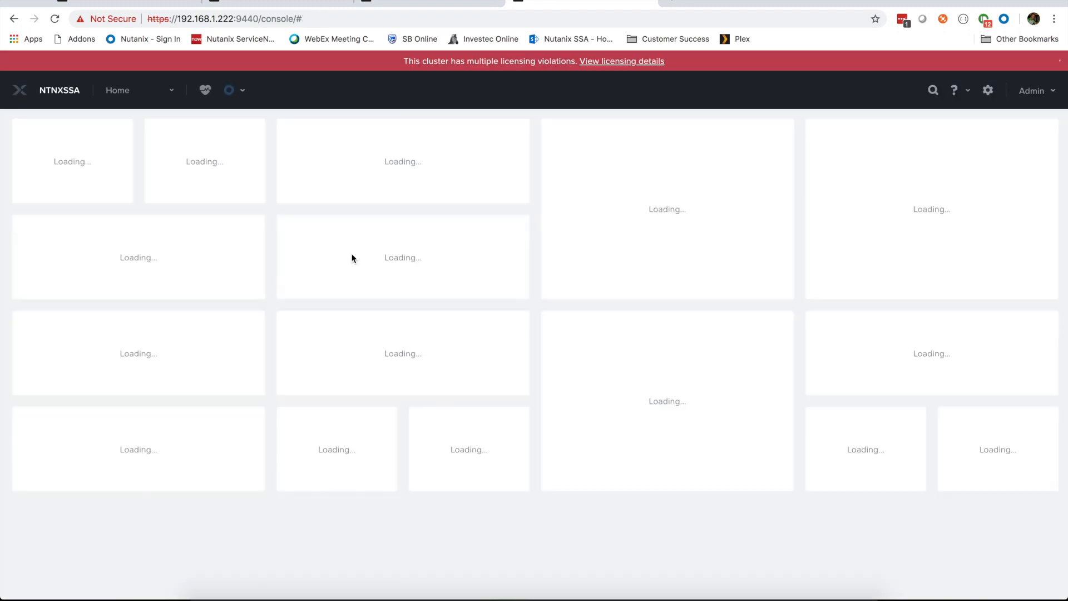
left_click(120, 90)
left_click(109, 158)
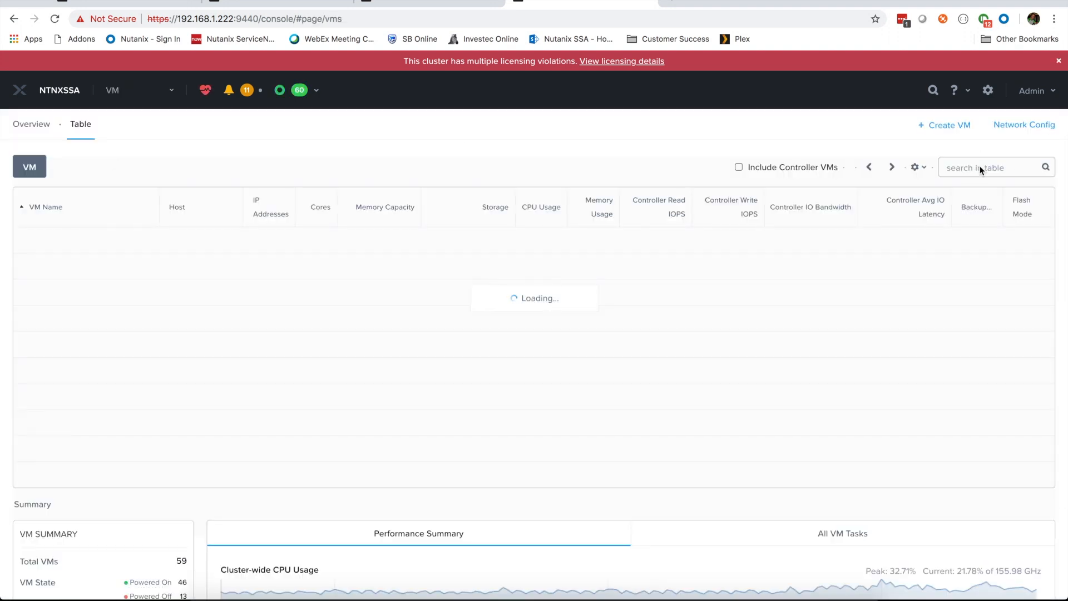
left_click(980, 166)
type("sql")
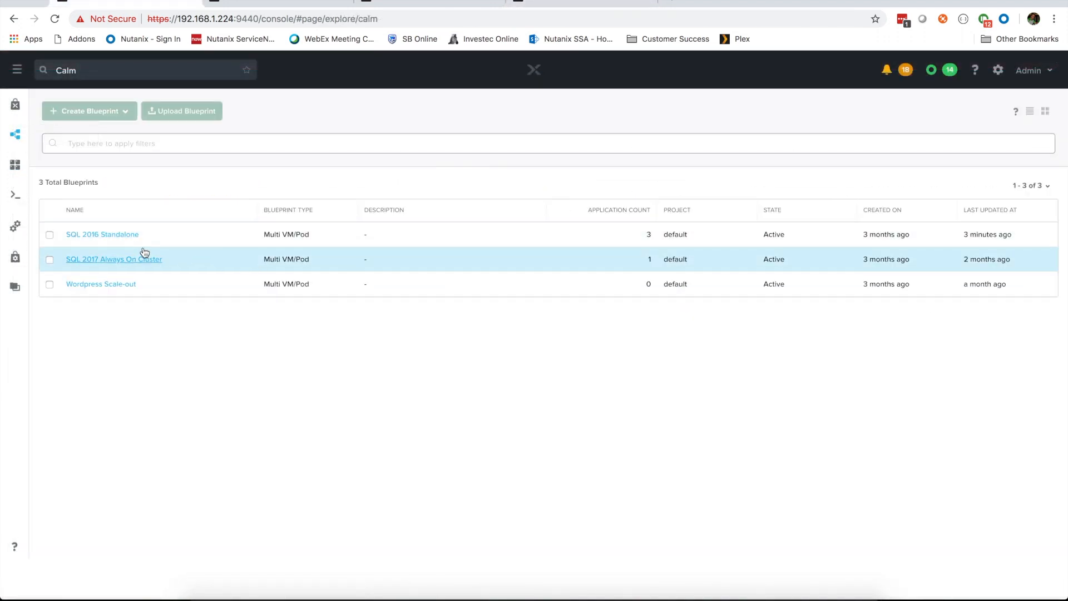
- Open the SQL 2016 Standalone blueprint in Calm and lay out the SQL Server service's package install tasks on the canvas
left_click(119, 234)
left_click_drag(406, 257, 520, 363)
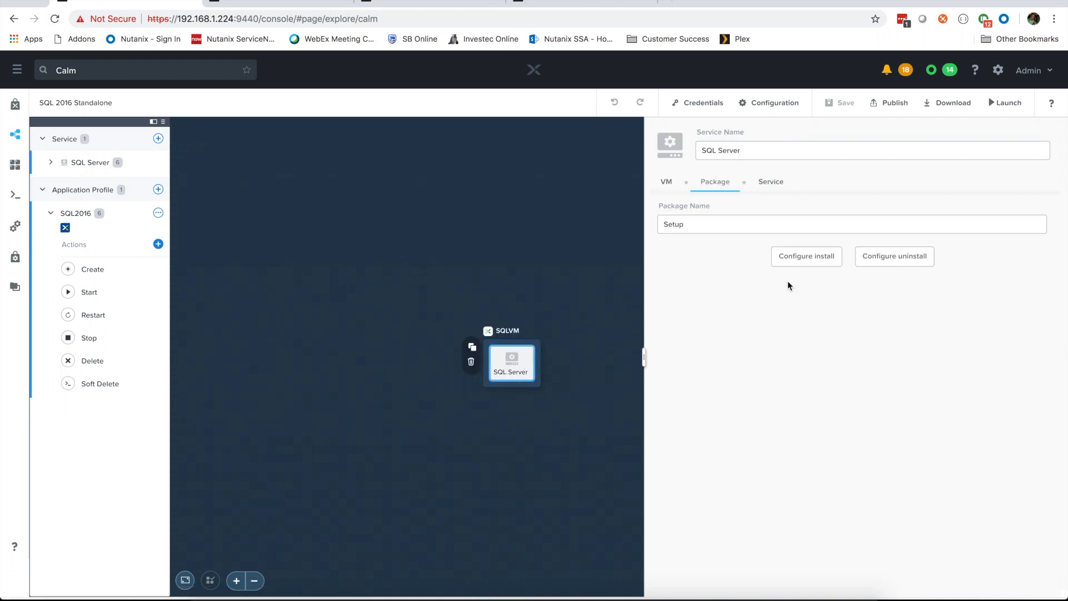
left_click(812, 258)
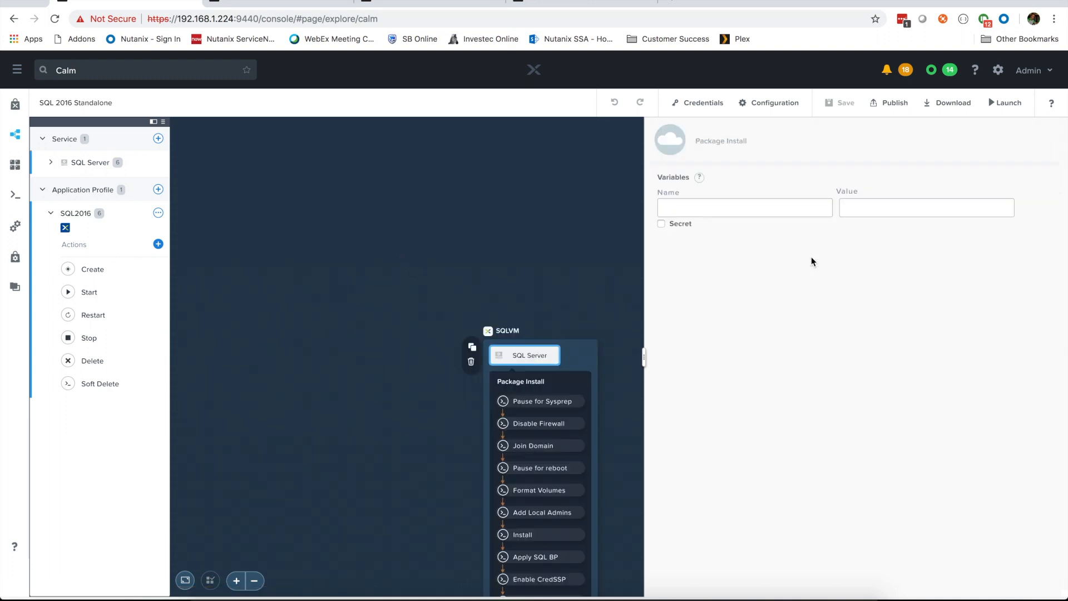
left_click_drag(551, 350, 278, 128)
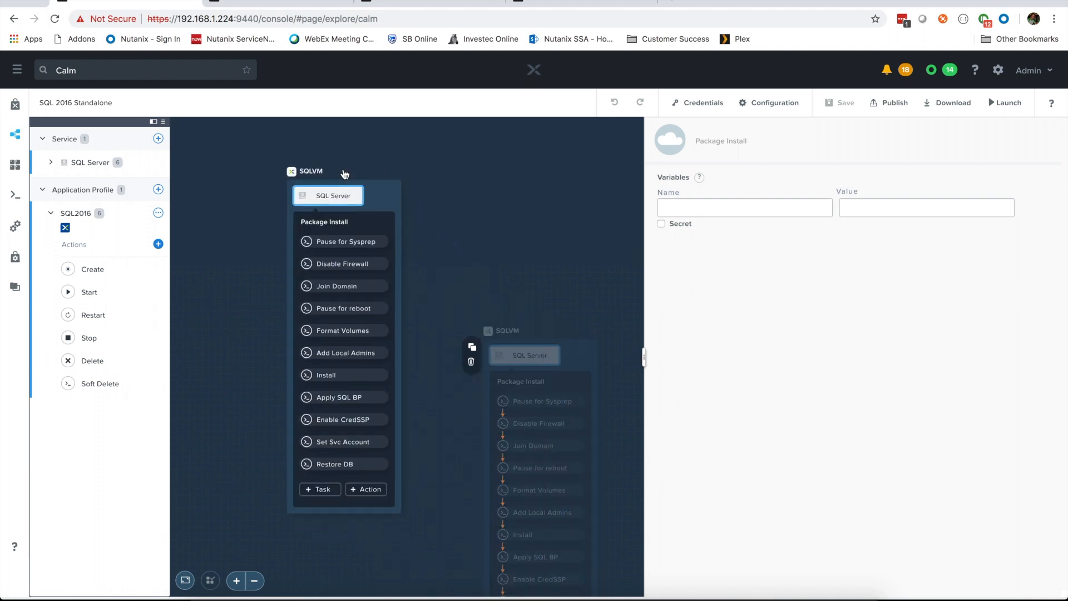
- Examine the scripts of the package install tasks from Pause for Sysprep through Add Local Admins
left_click(323, 224)
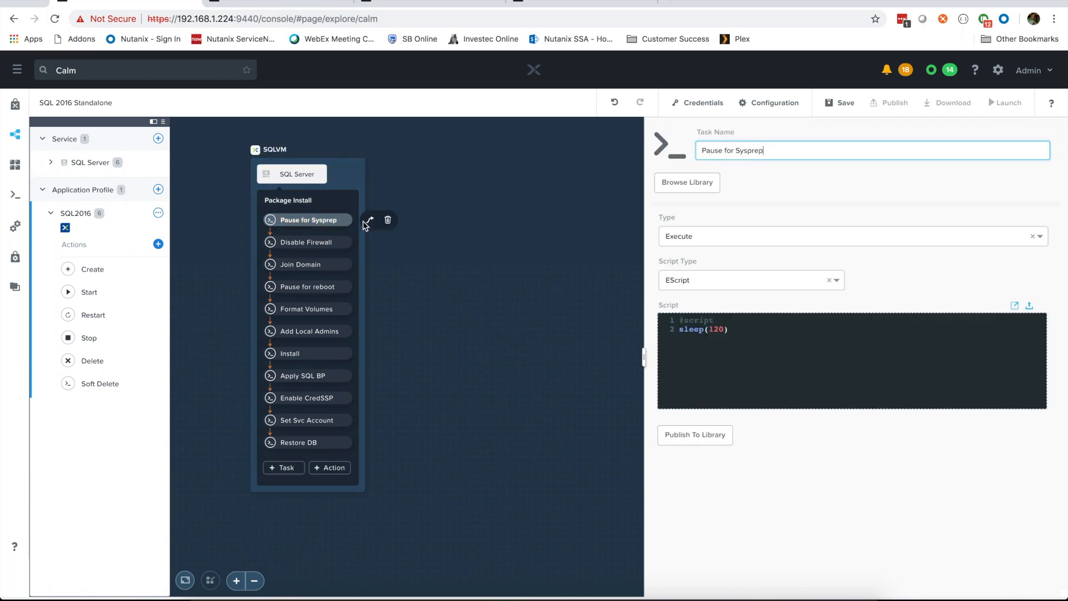
left_click(344, 245)
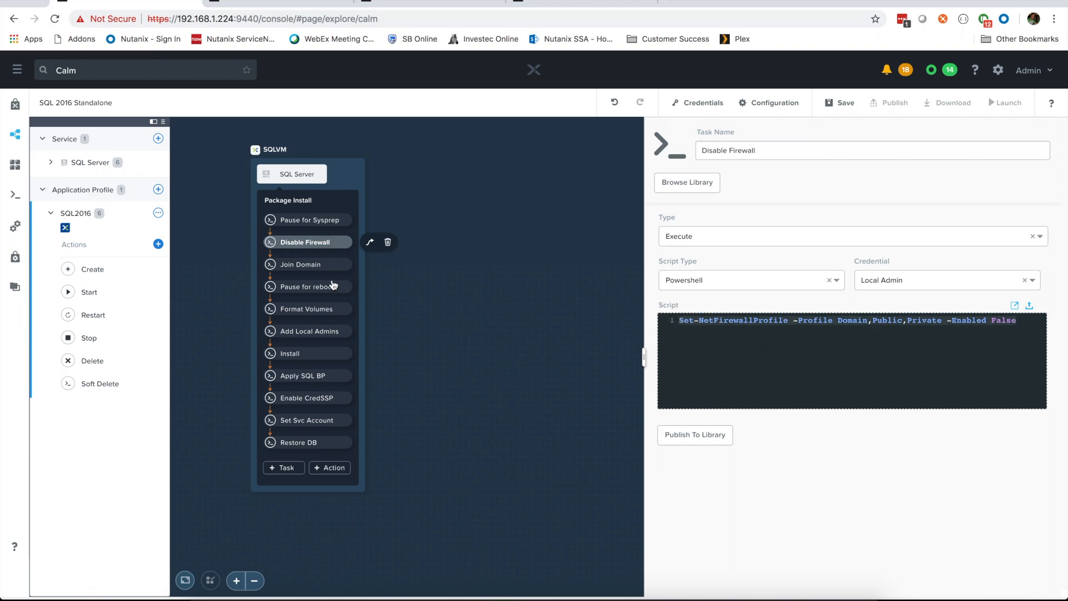
left_click(313, 266)
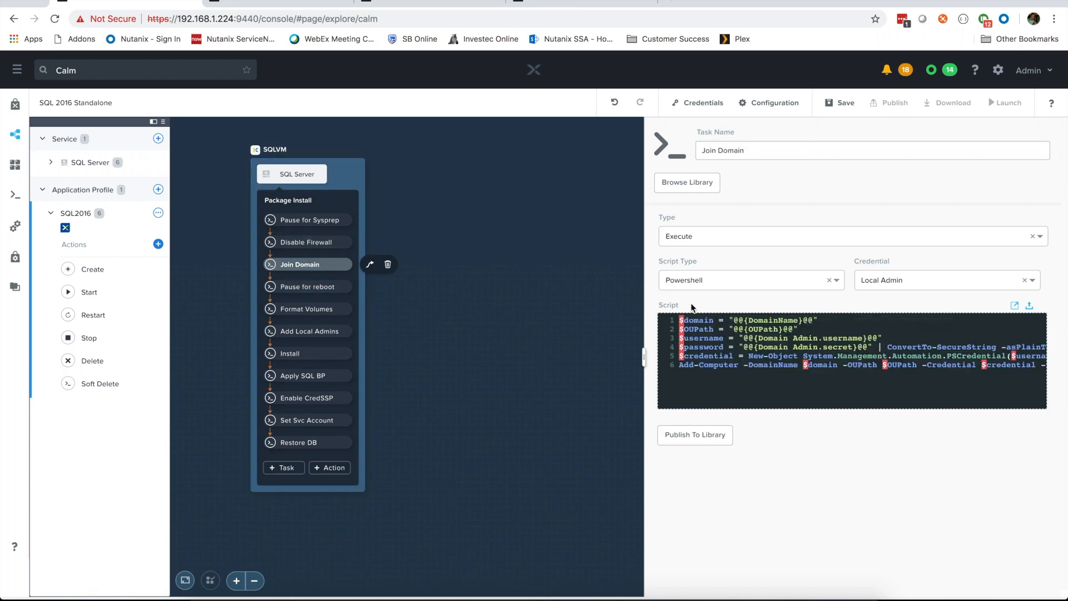
left_click_drag(643, 361, 515, 348)
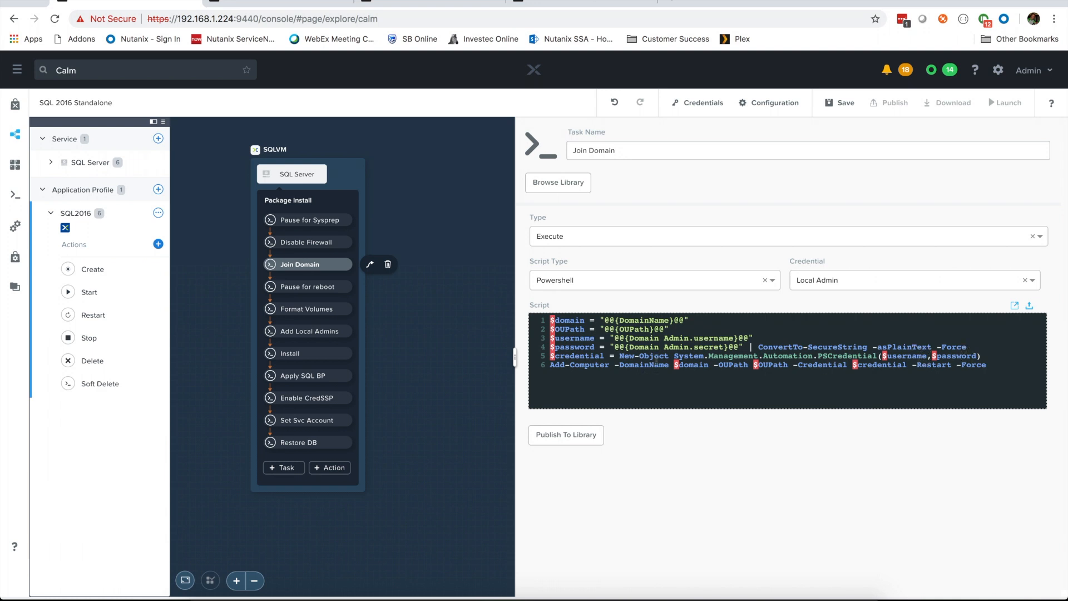
left_click(315, 287)
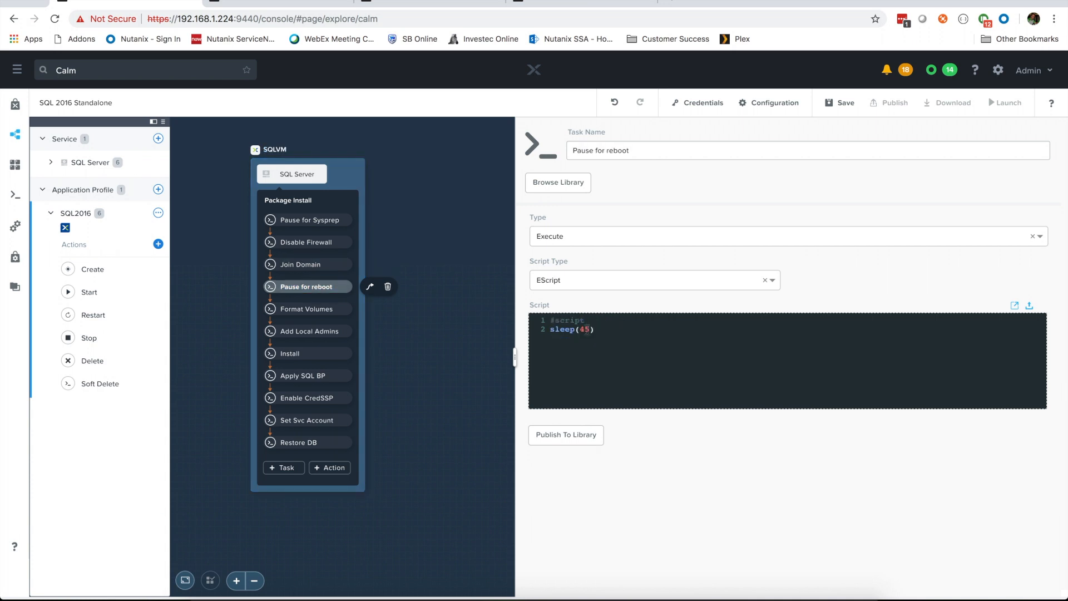
left_click(315, 310)
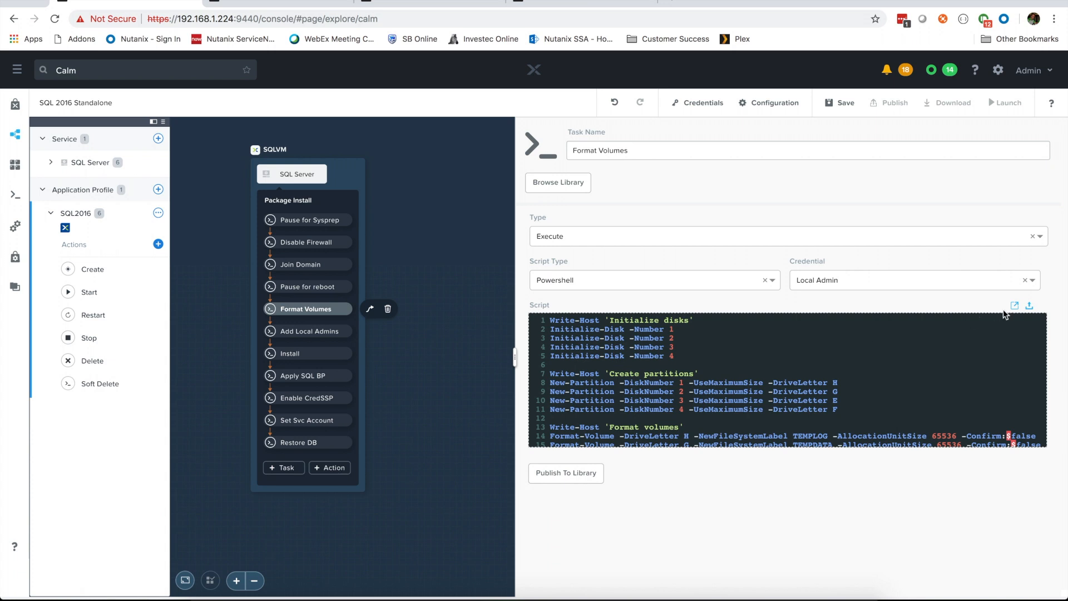
left_click(313, 333)
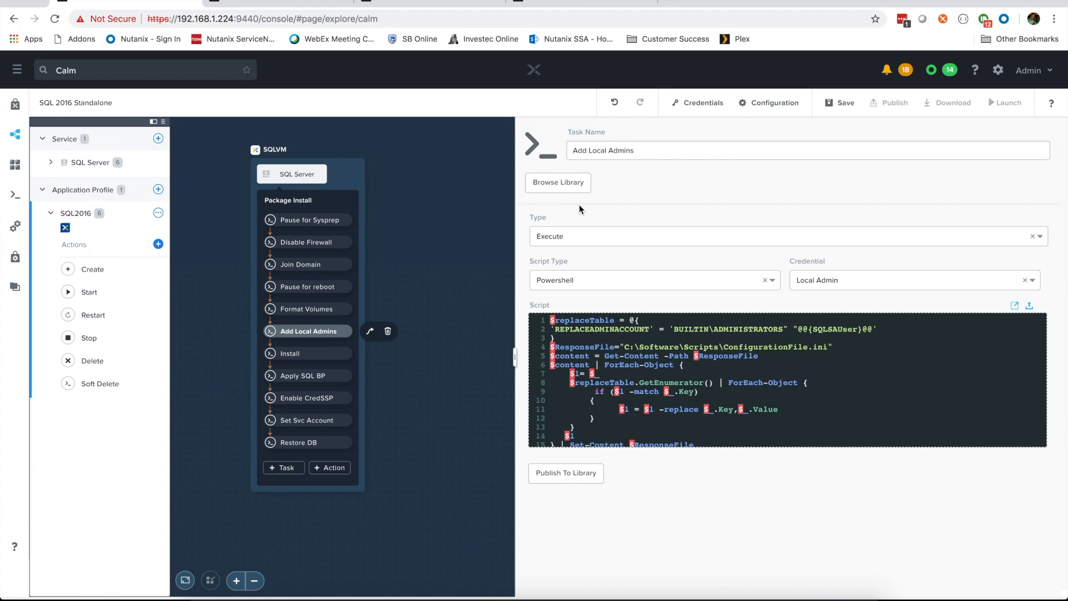
- Examine the scripts of the package install tasks from Install through Restore DB
left_click(316, 356)
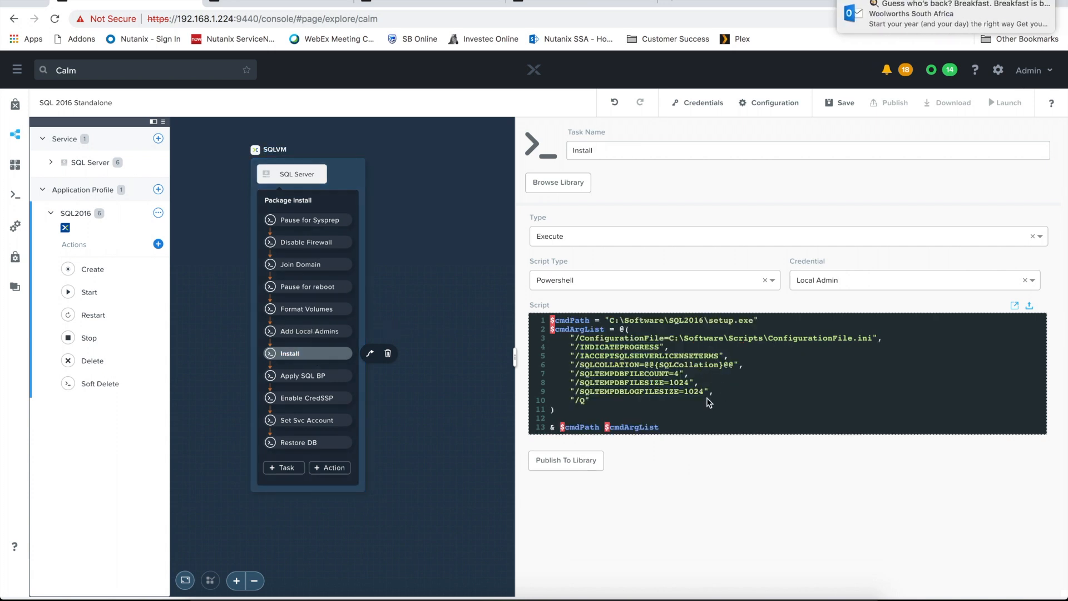
left_click(314, 379)
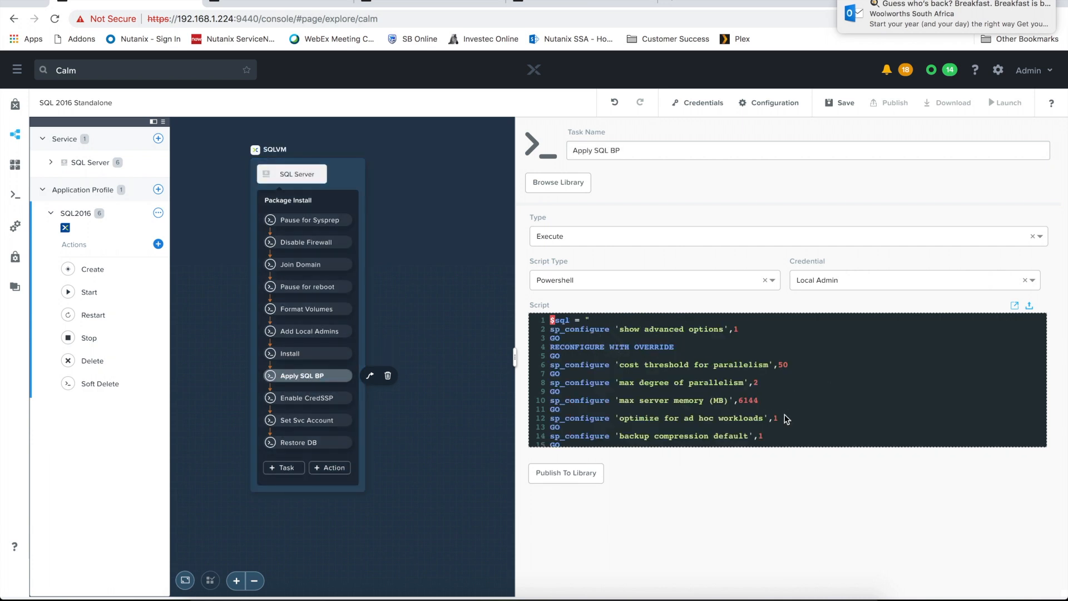
left_click(773, 439)
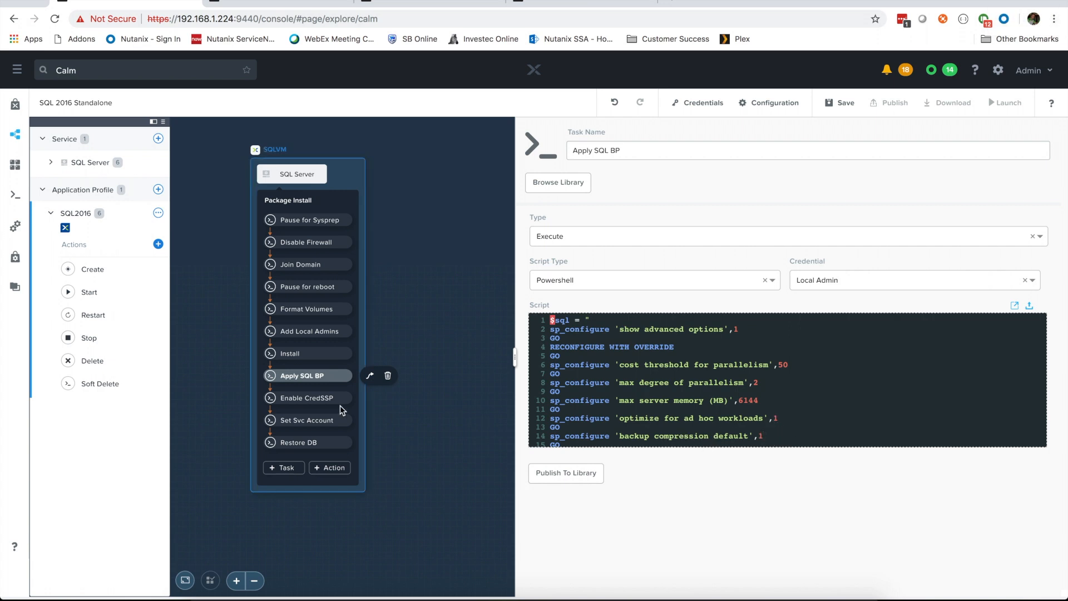
left_click(312, 399)
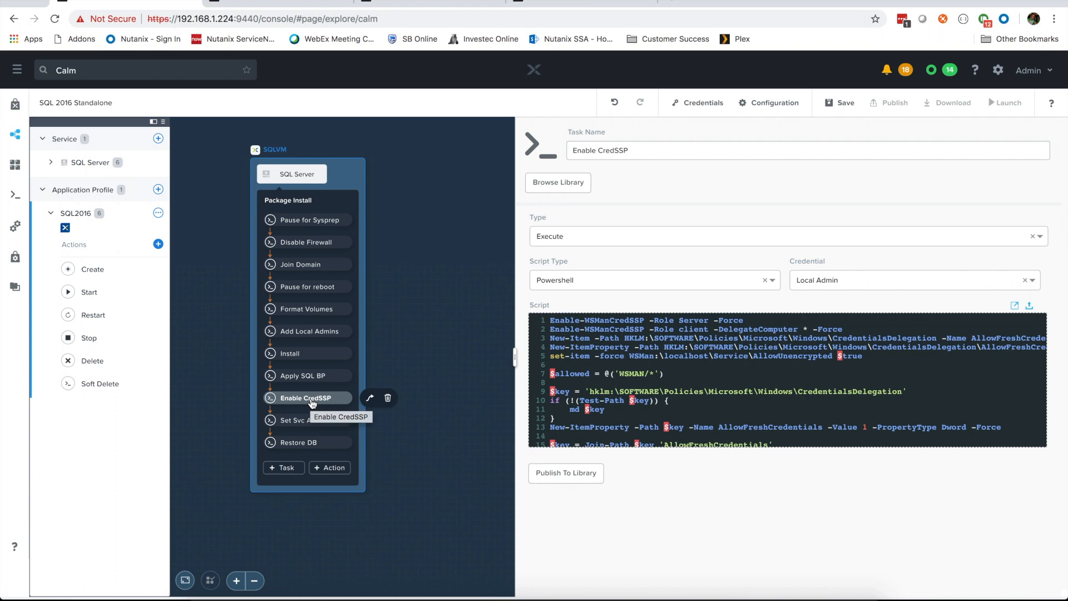
left_click(309, 425)
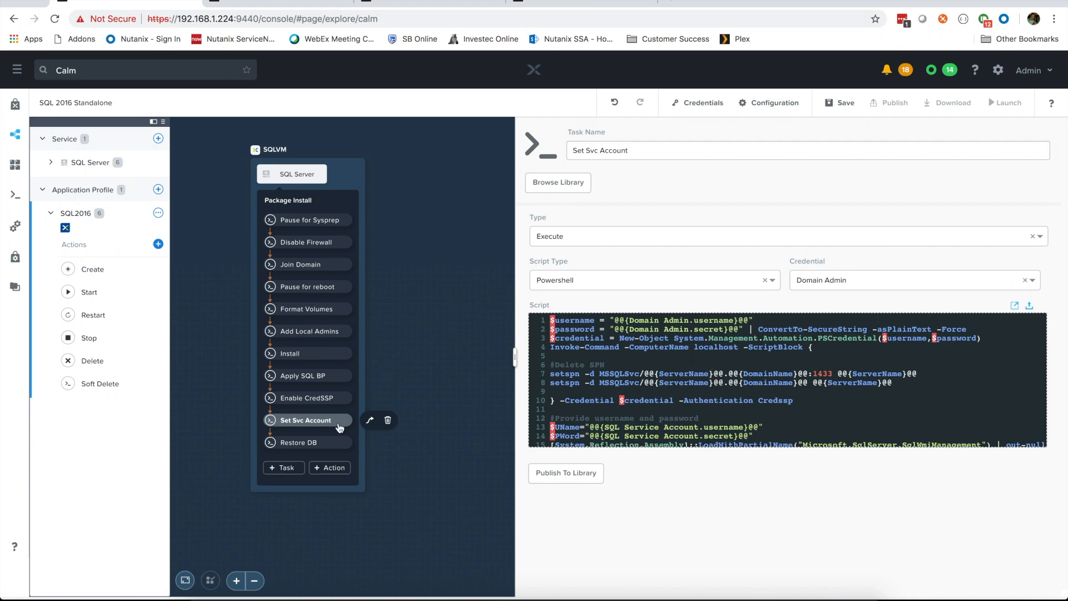
left_click(315, 445)
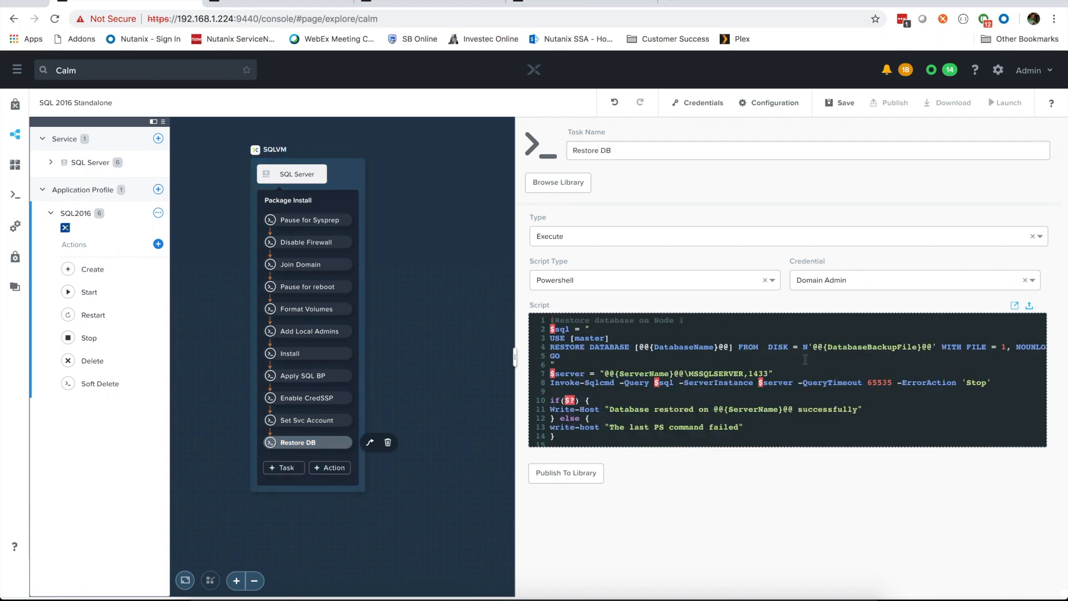
left_click(795, 373)
left_click(758, 428)
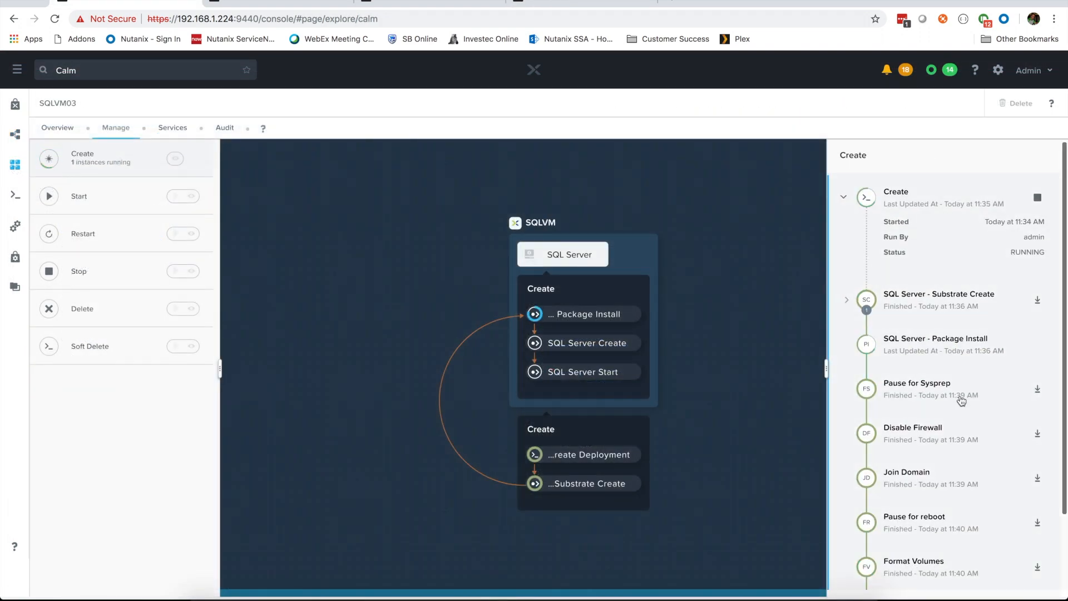
- Check the progress of the SQLVM03 application's Create tasks and its status in the overview
scroll(963, 399, "down", 2)
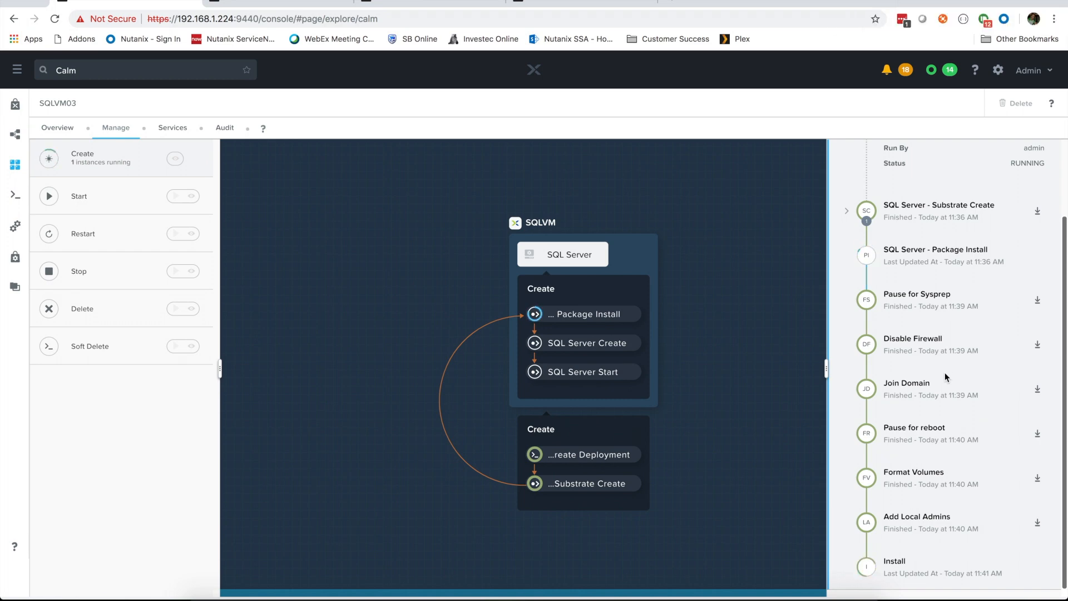
scroll(963, 407, "down", 3)
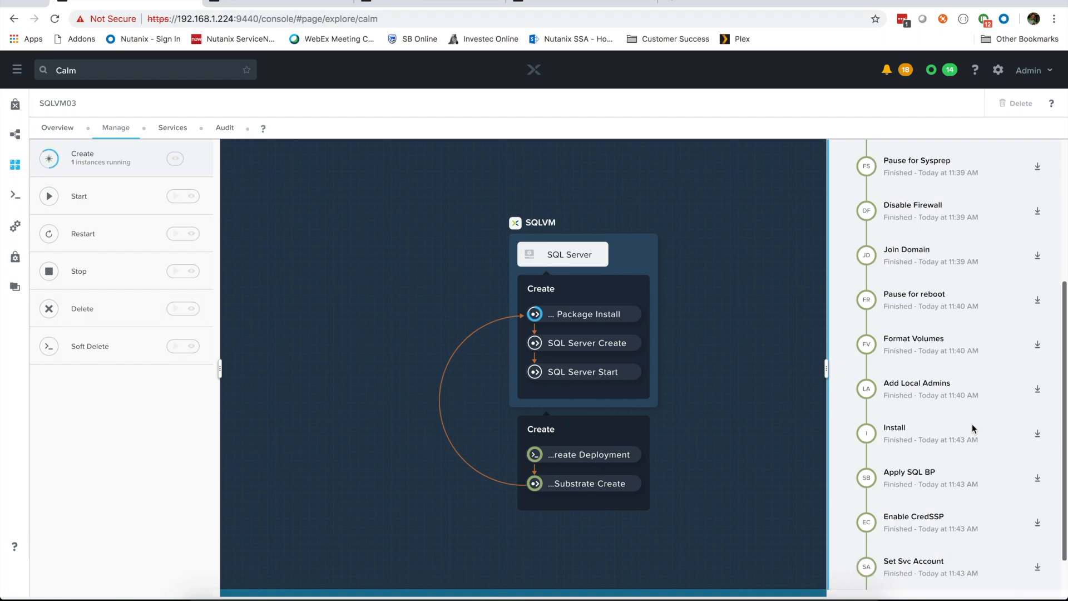
left_click(51, 129)
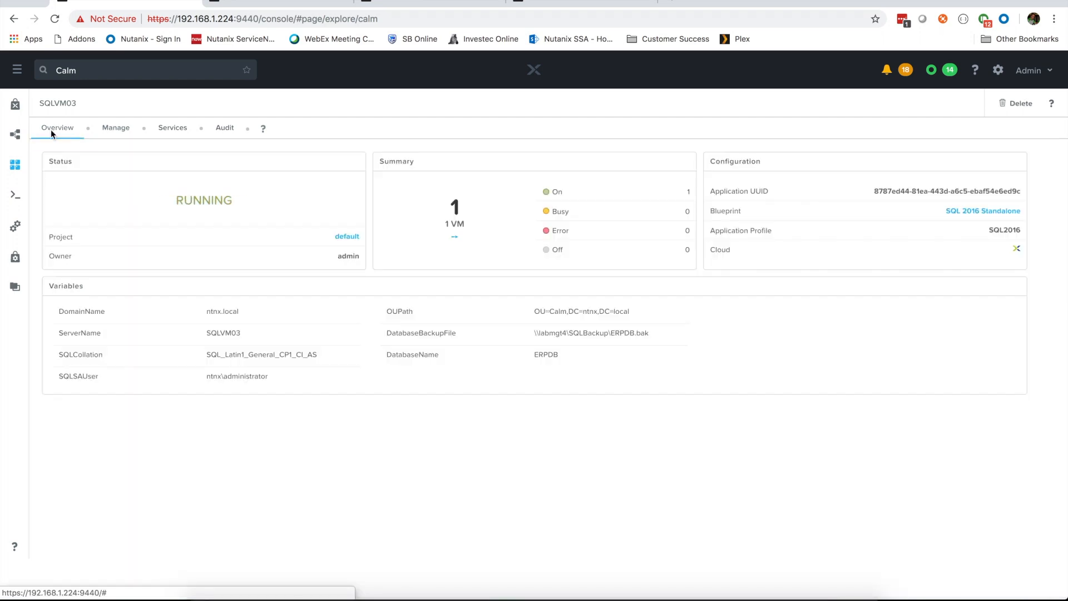
left_click(242, 204)
left_click(242, 203)
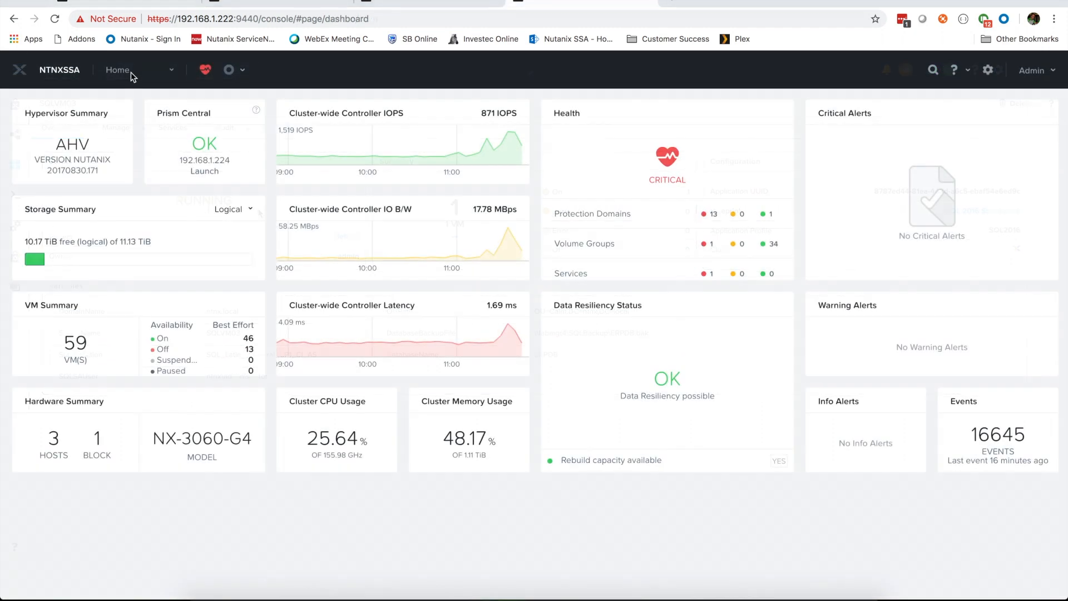
- Filter the cluster's VM table by "sqlvm" and launch the console of SQLVM03
left_click(173, 74)
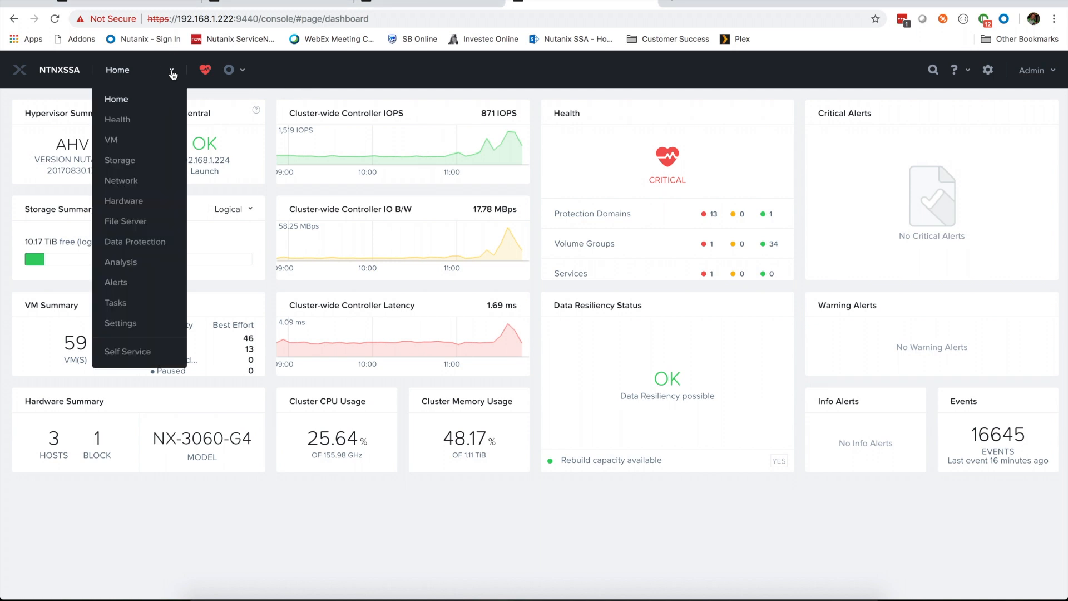
left_click(113, 142)
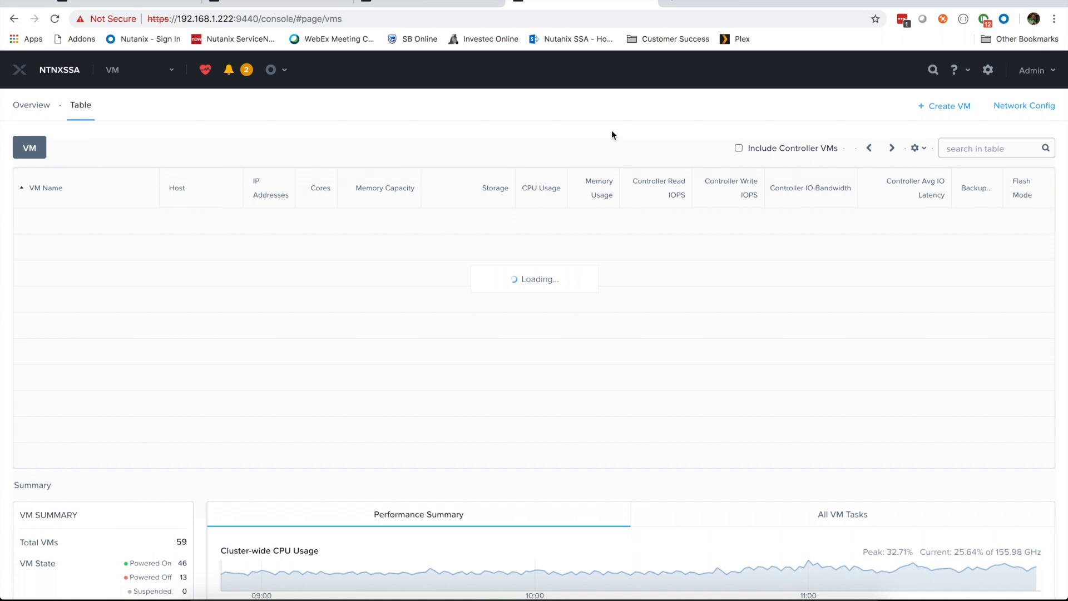
left_click(949, 147)
type("sqlvm")
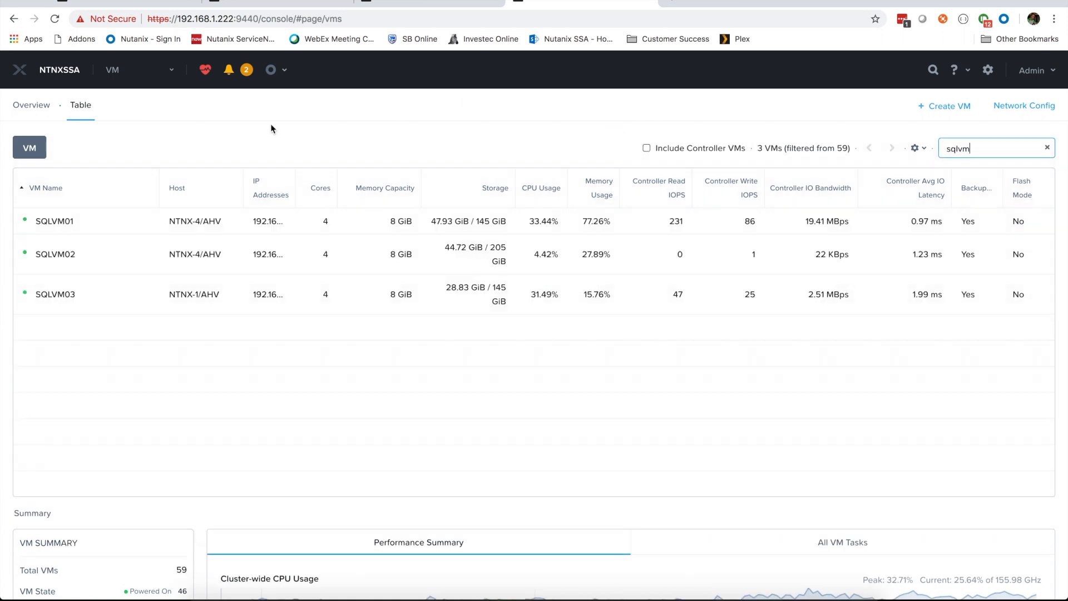
left_click(96, 300)
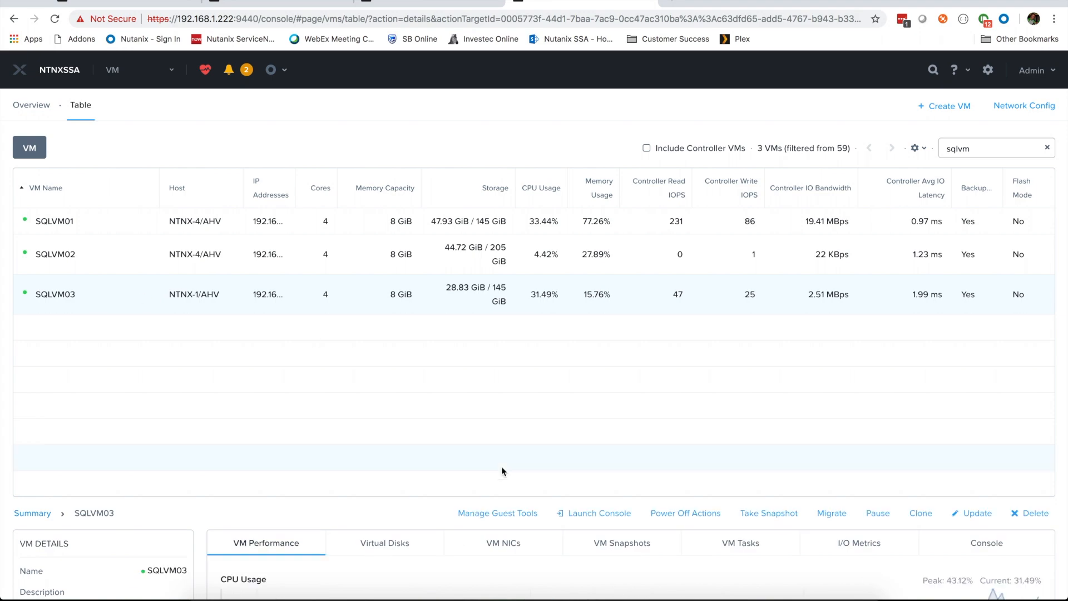
left_click(590, 515)
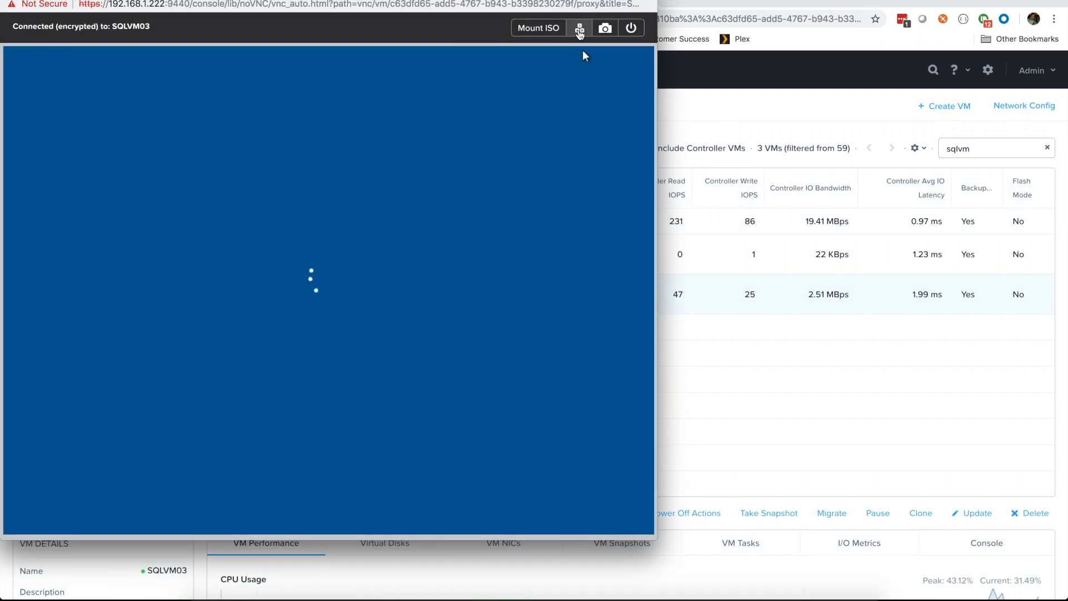
- Sign in to Windows on SQLVM03 as the ntnx\administrator domain account with the account password
left_click(331, 340)
type("administrator")
key("Tab")
left_click(242, 338)
type("ntnx\\")
left_click(269, 374)
type("•••••")
key("Return")
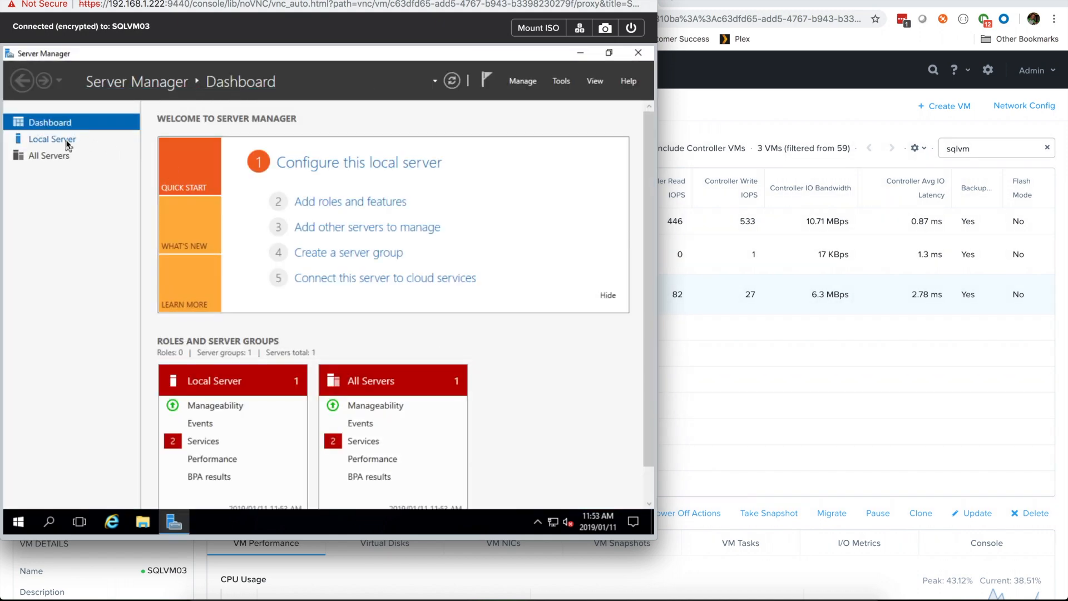
- Check SQLVM03's Local Server properties and the SQLDATA, SQLLOG, TEMPDATA and TEMPLOG drives under This PC
left_click(67, 143)
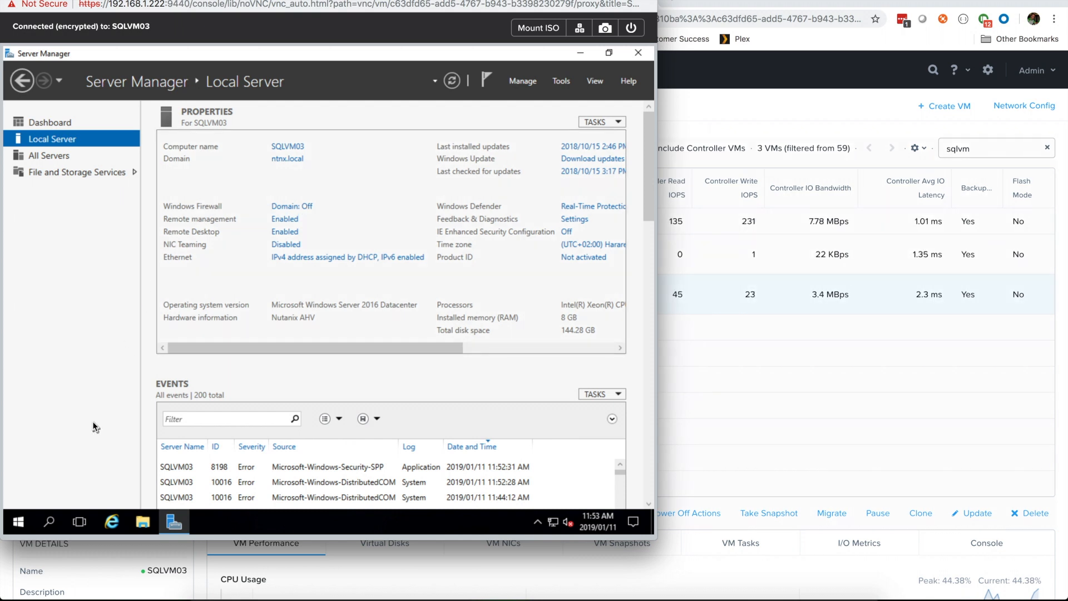
left_click(143, 523)
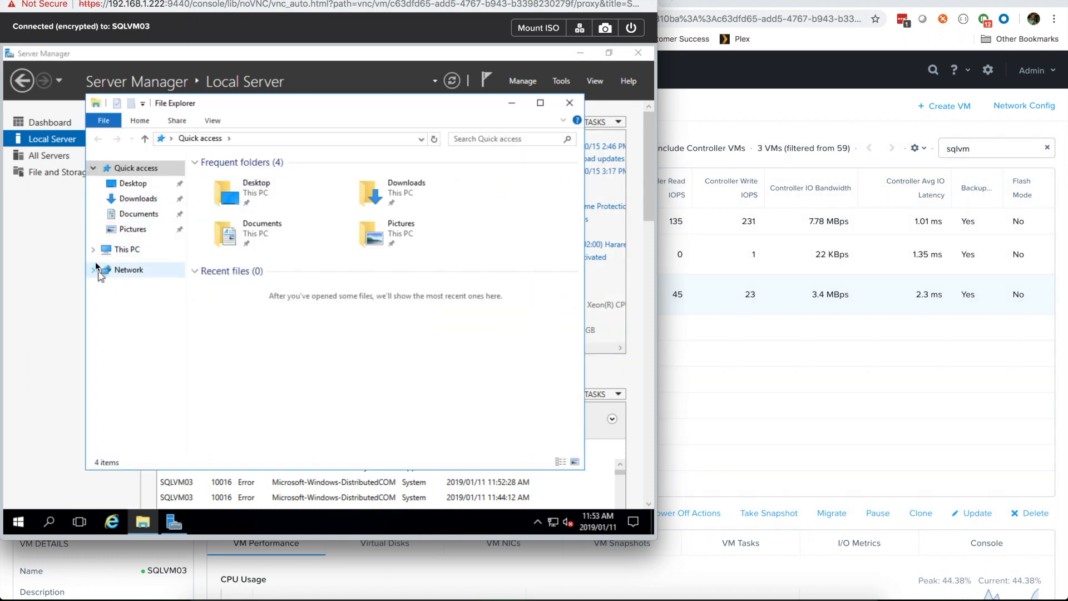
left_click(93, 249)
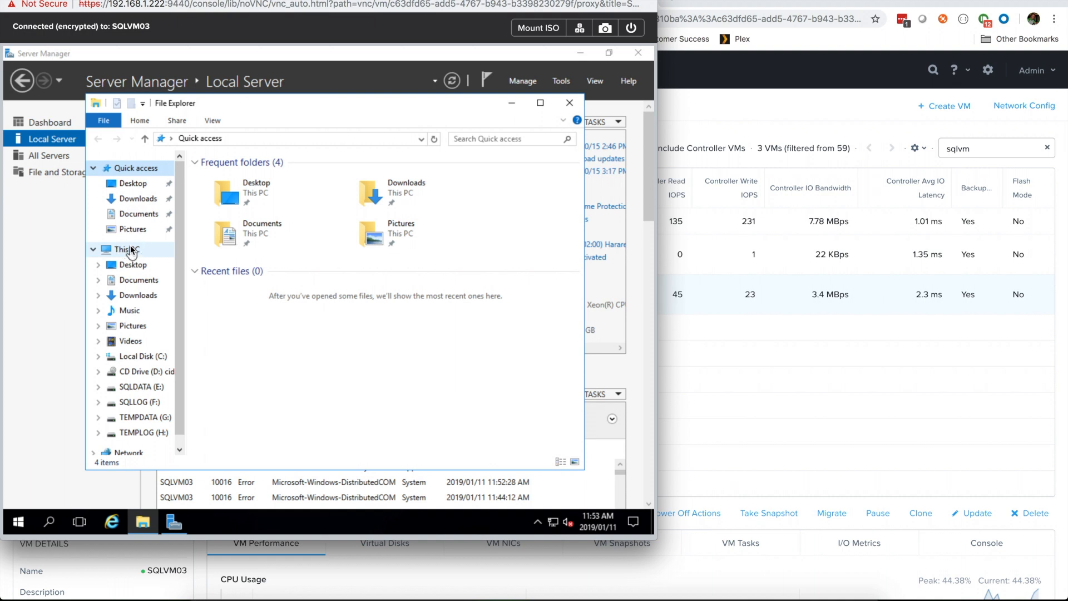
left_click(128, 249)
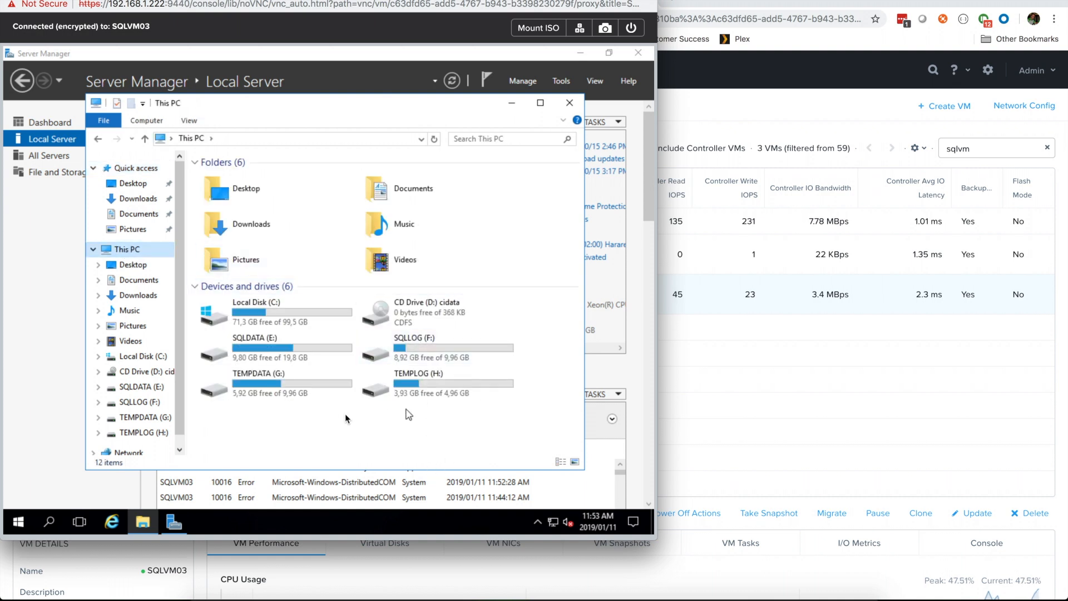
left_click(303, 350)
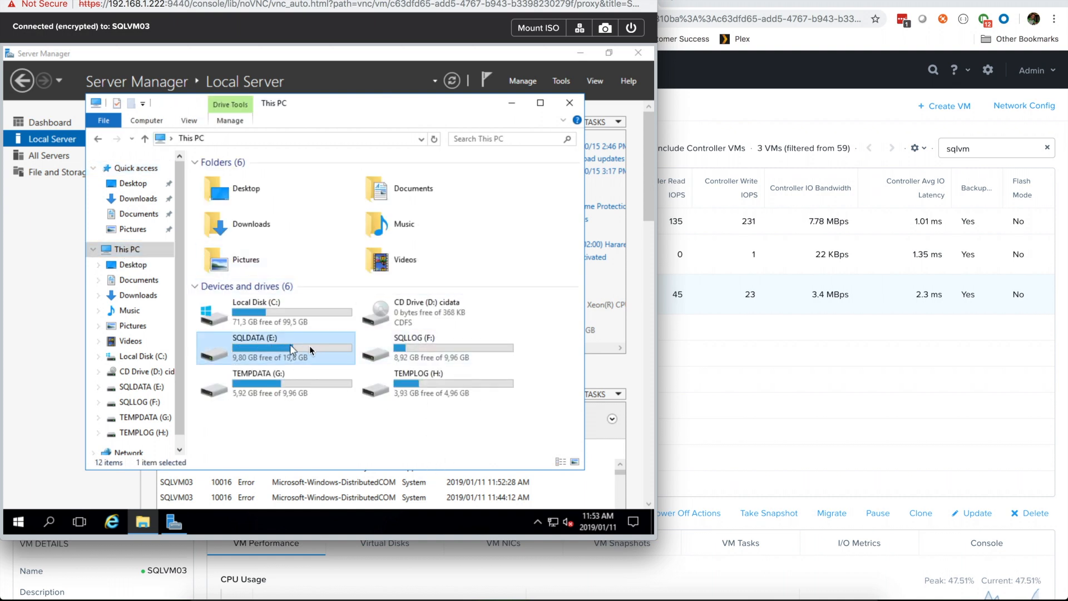
left_click(417, 350)
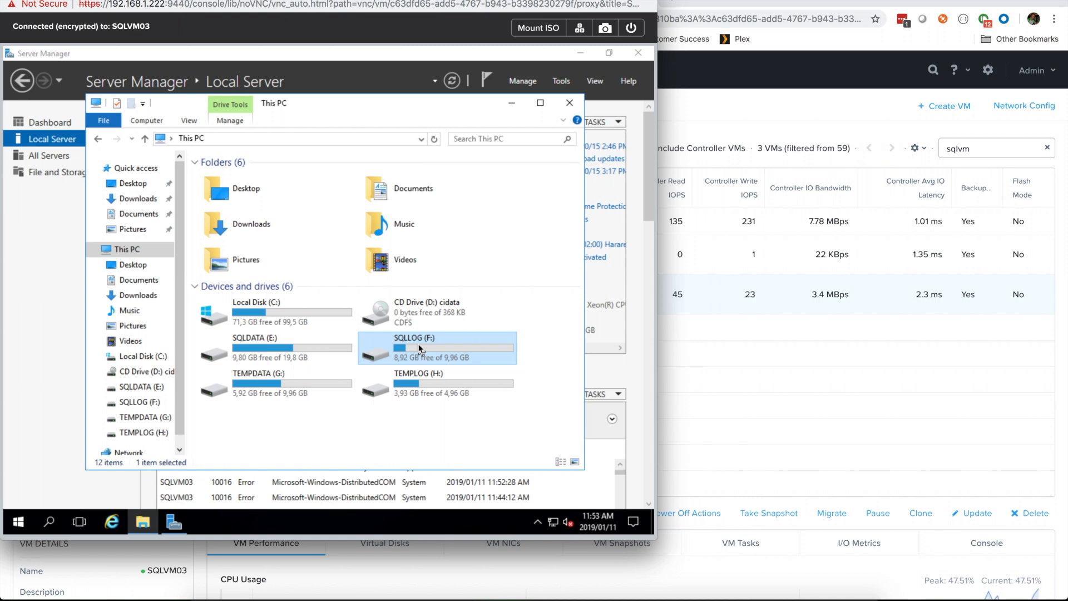
left_click(287, 386)
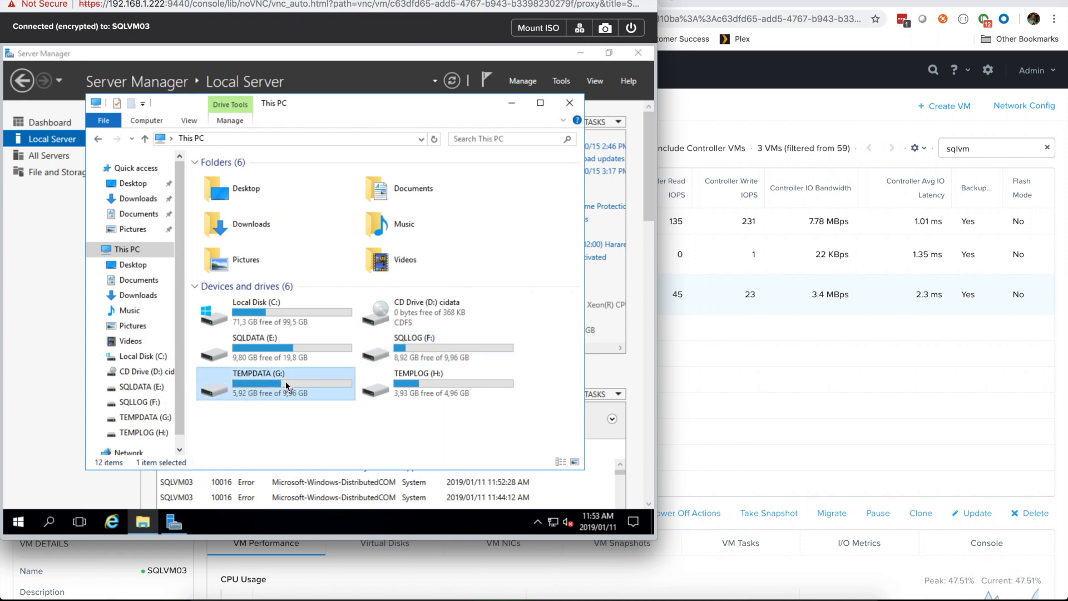
left_click(437, 384)
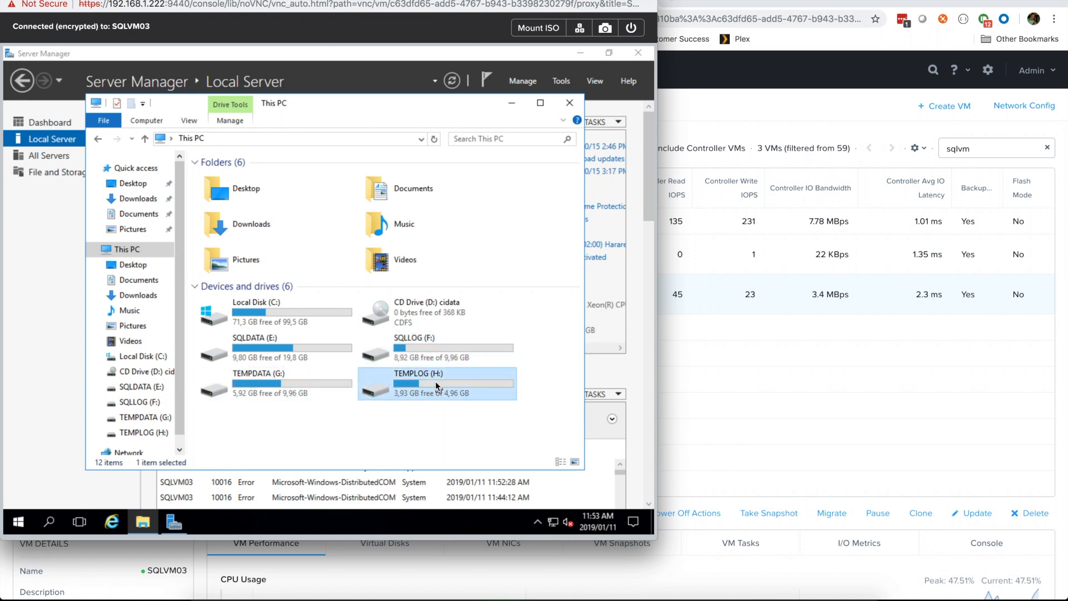
- Look at the tempdb files in the TEMPDATA folder on drive G: and close File Explorer
double_click(266, 383)
double_click(238, 179)
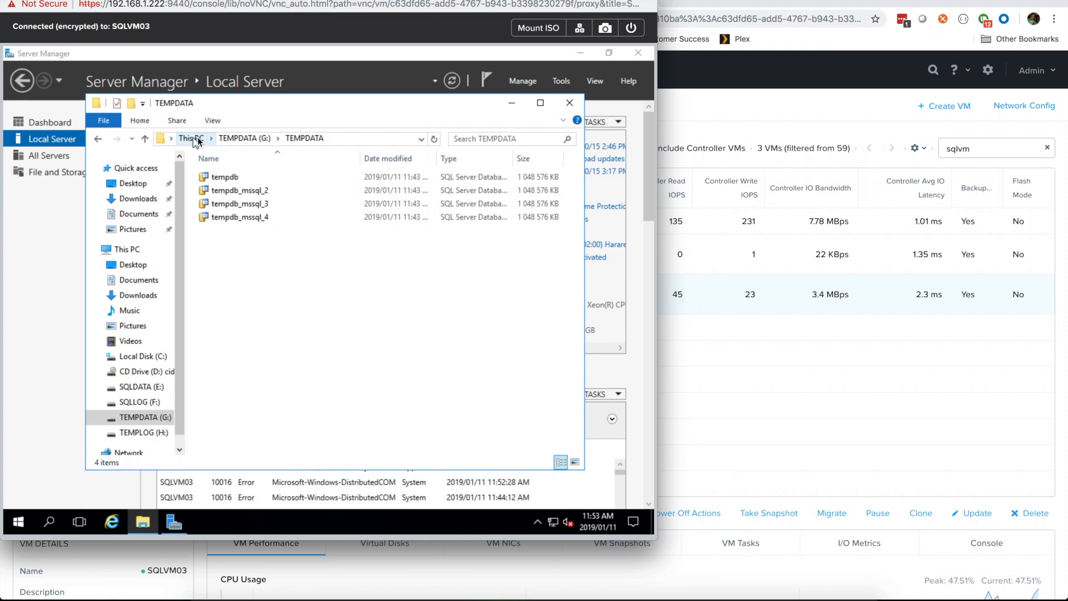
left_click(570, 103)
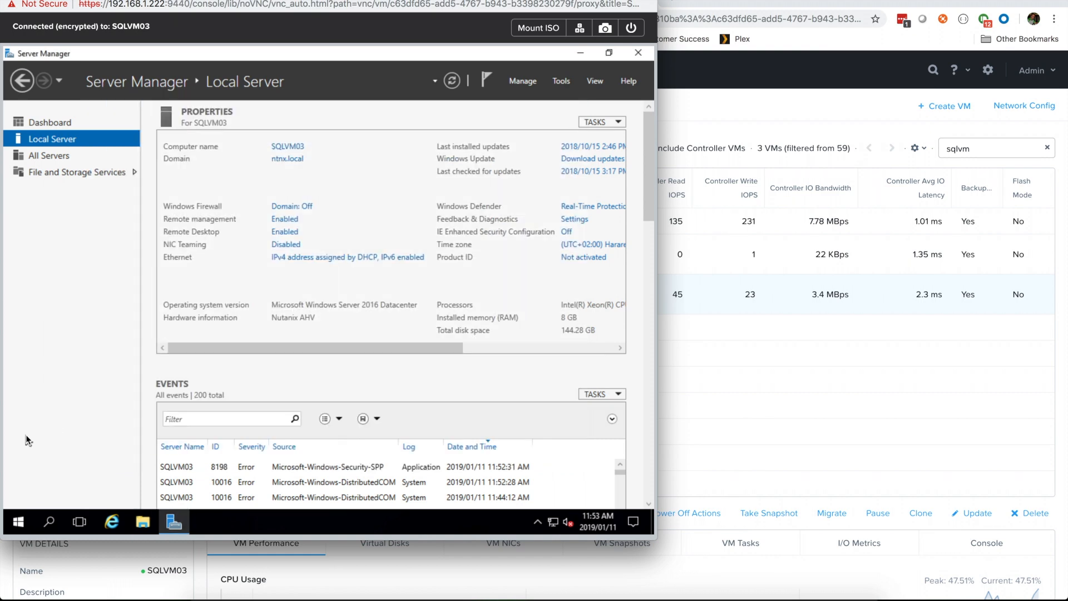
- Start SQL Server Management Studio and connect to the SQLVM03 database engine with Windows Authentication
left_click(17, 523)
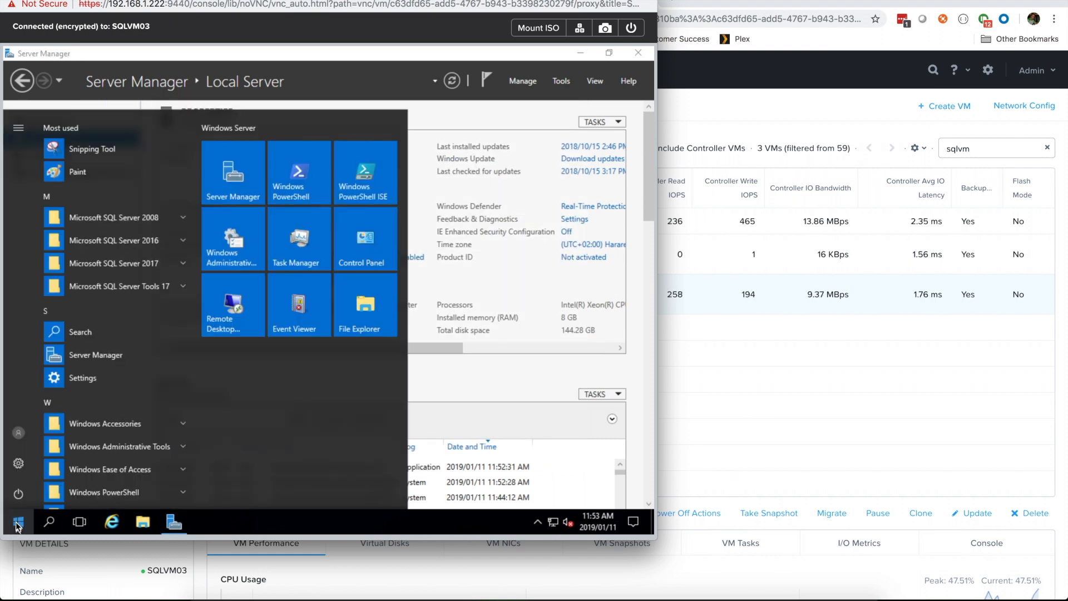
left_click(185, 286)
left_click(130, 313)
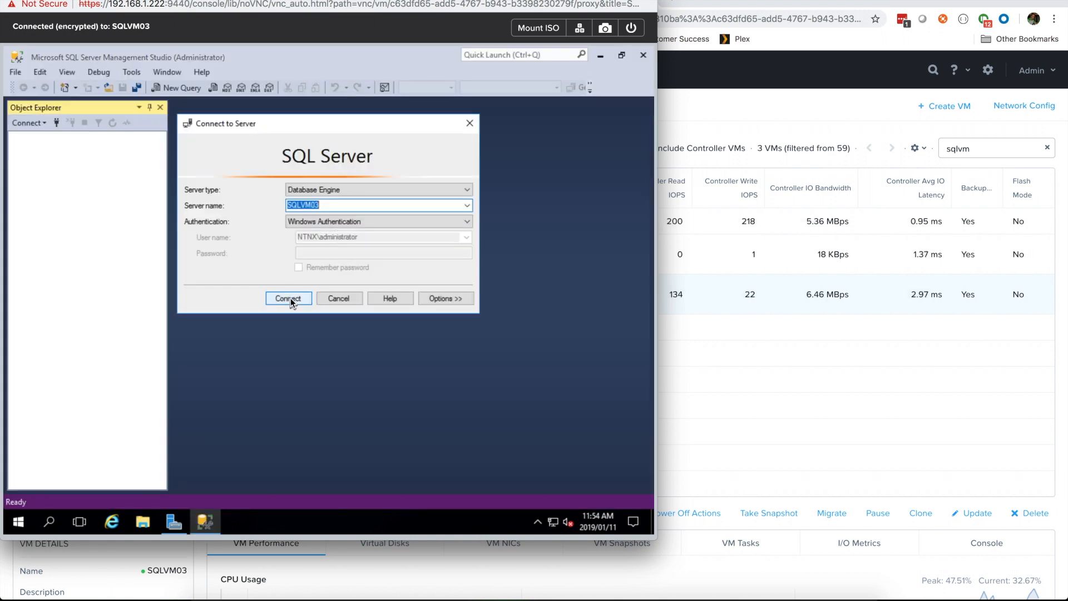
left_click(289, 298)
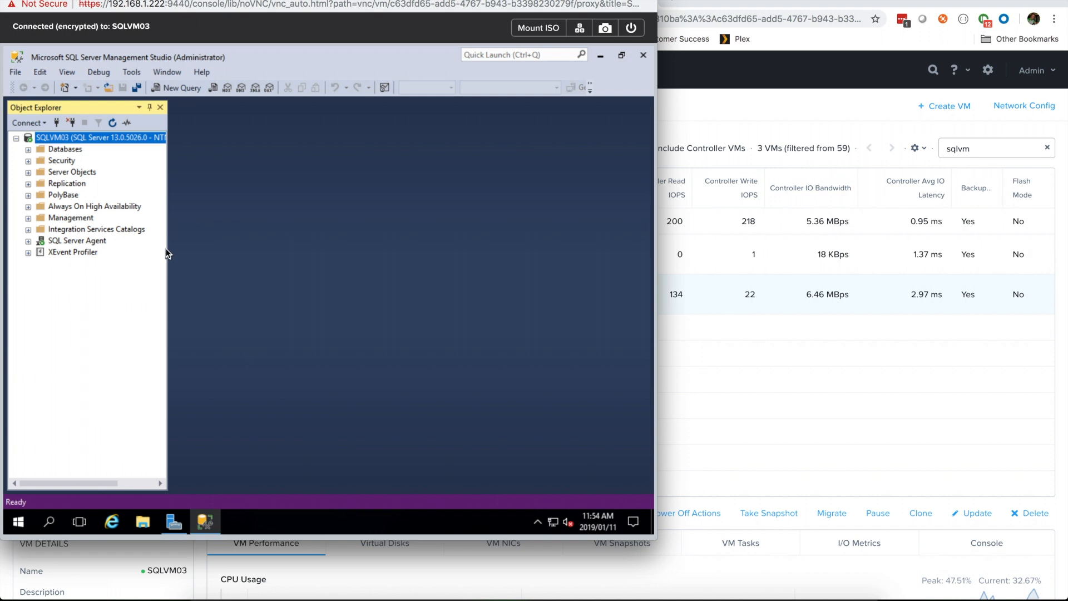
- Widen the Object Explorer and expand Databases down to the Tables folder of ERPDB
left_click_drag(168, 252, 334, 269)
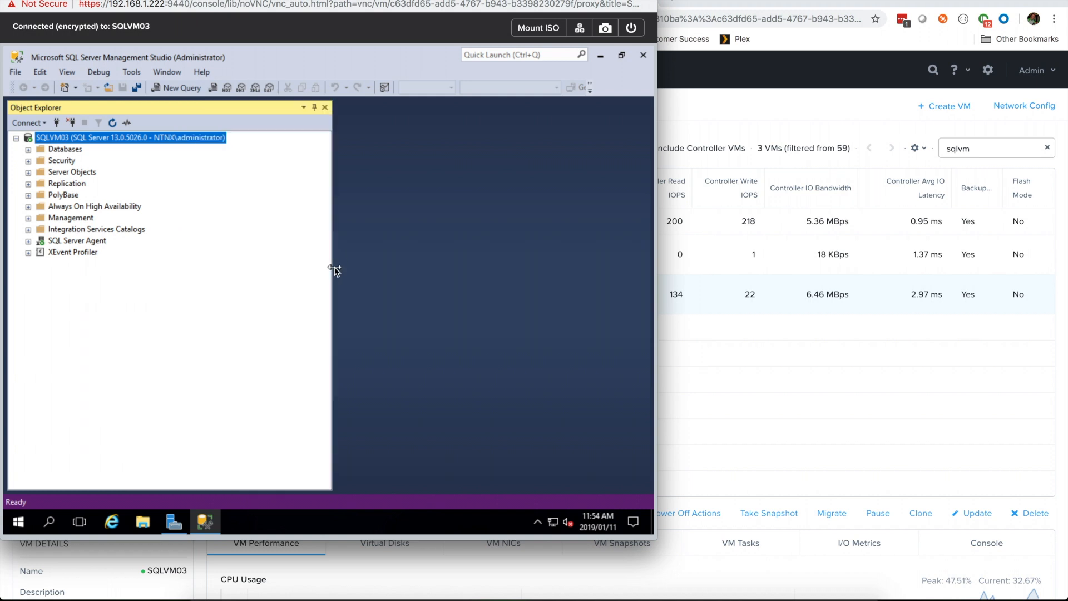
left_click(28, 149)
left_click(40, 184)
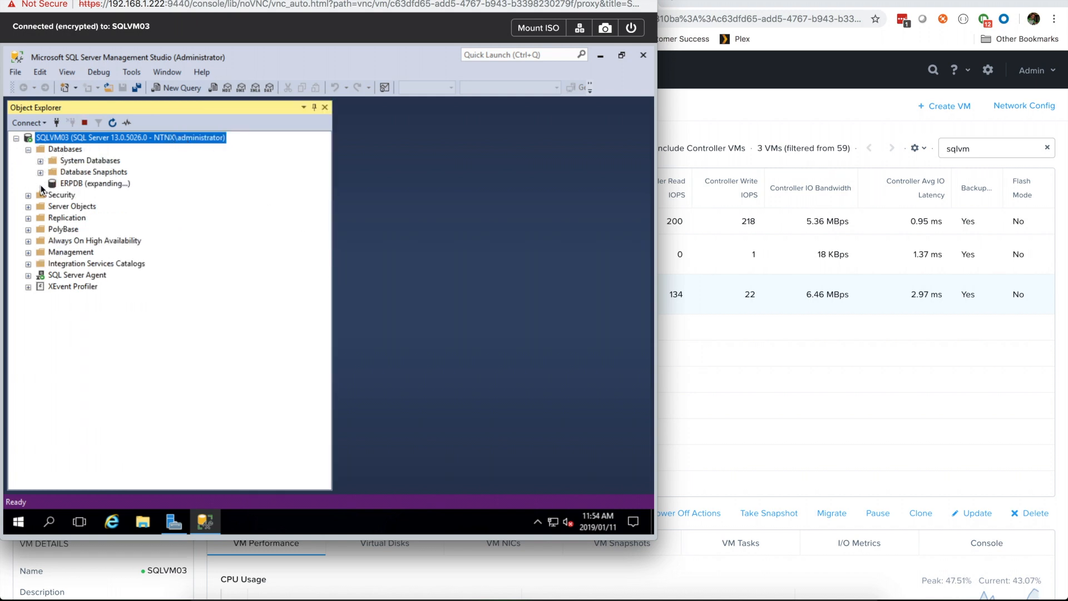
left_click(52, 207)
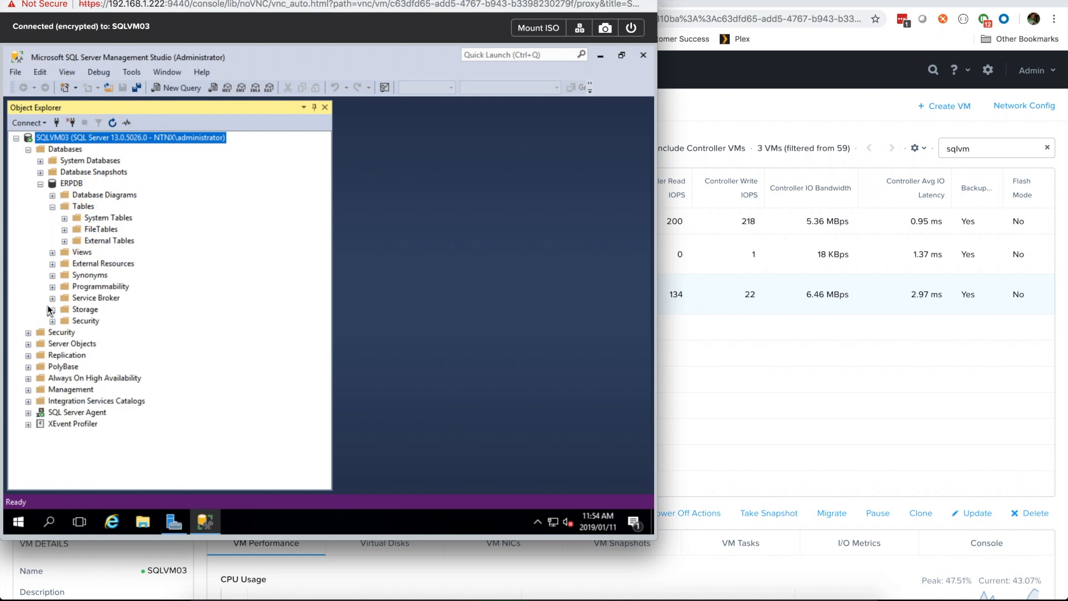
- Examine the SQLVM03 server properties for memory, parallelism and the Optimize for Ad hoc Workloads option
right_click(67, 139)
left_click(112, 380)
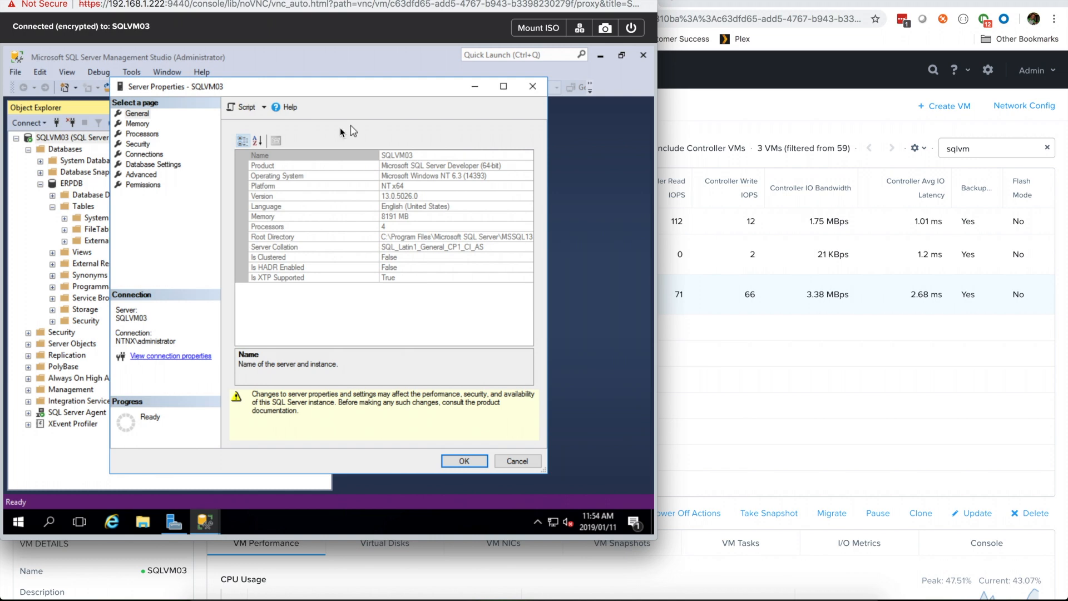
left_click(139, 124)
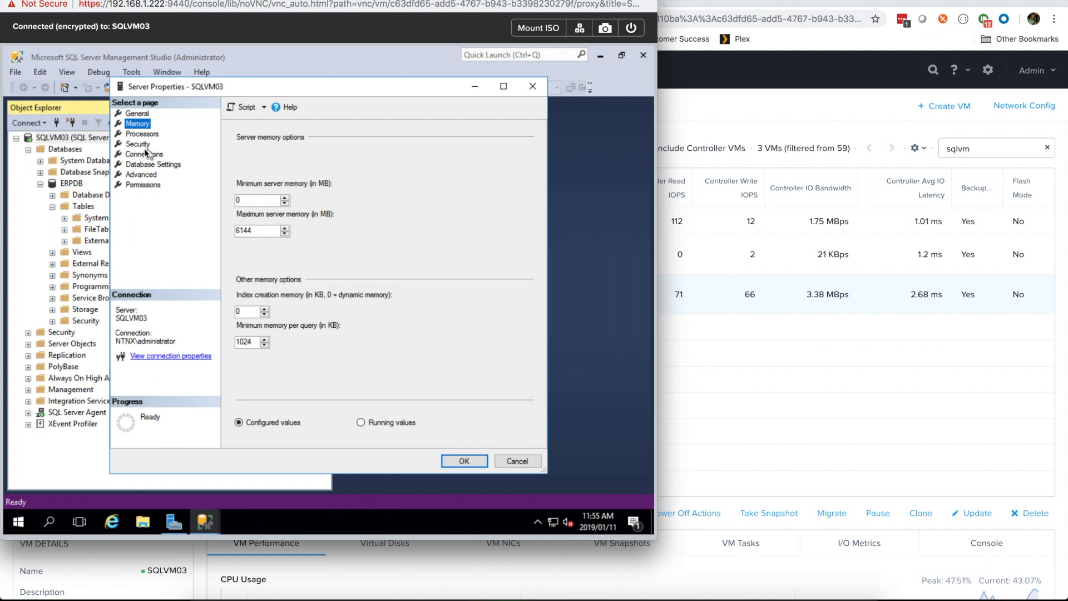
left_click(142, 174)
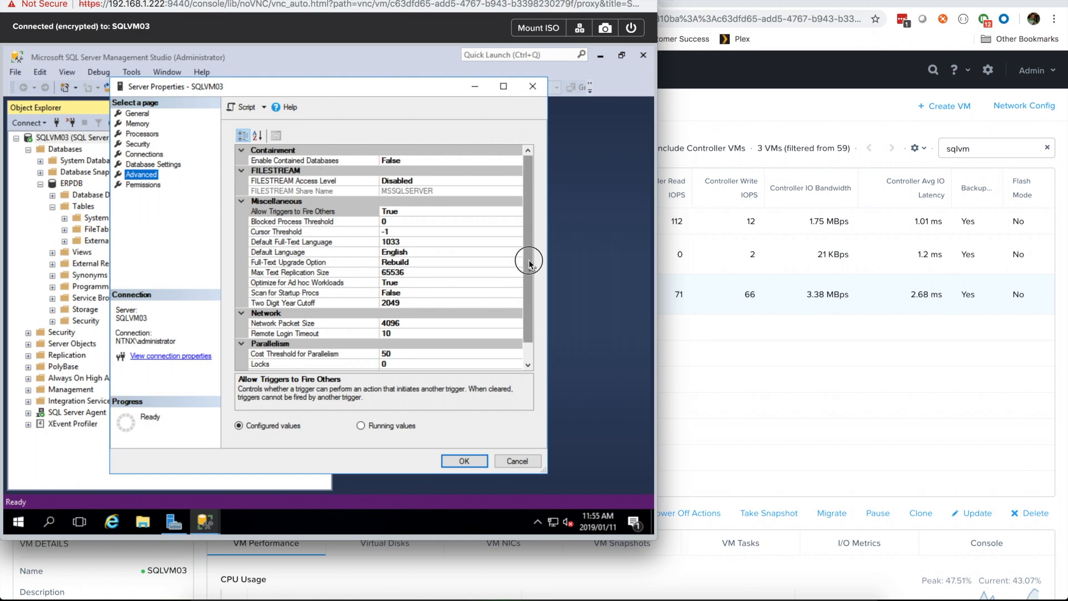
left_click_drag(529, 262, 529, 322)
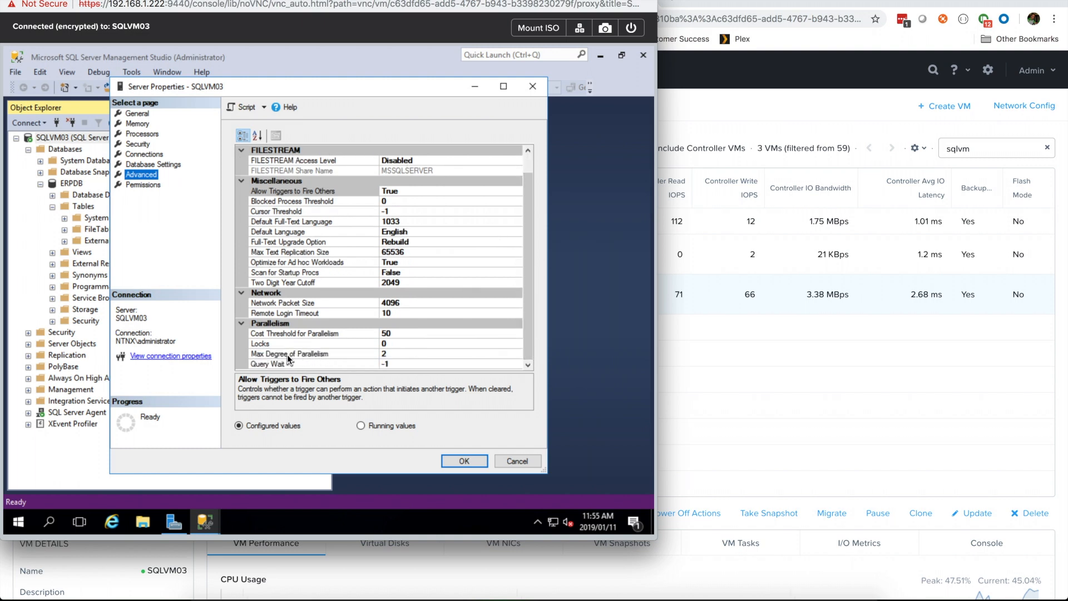
left_click(399, 354)
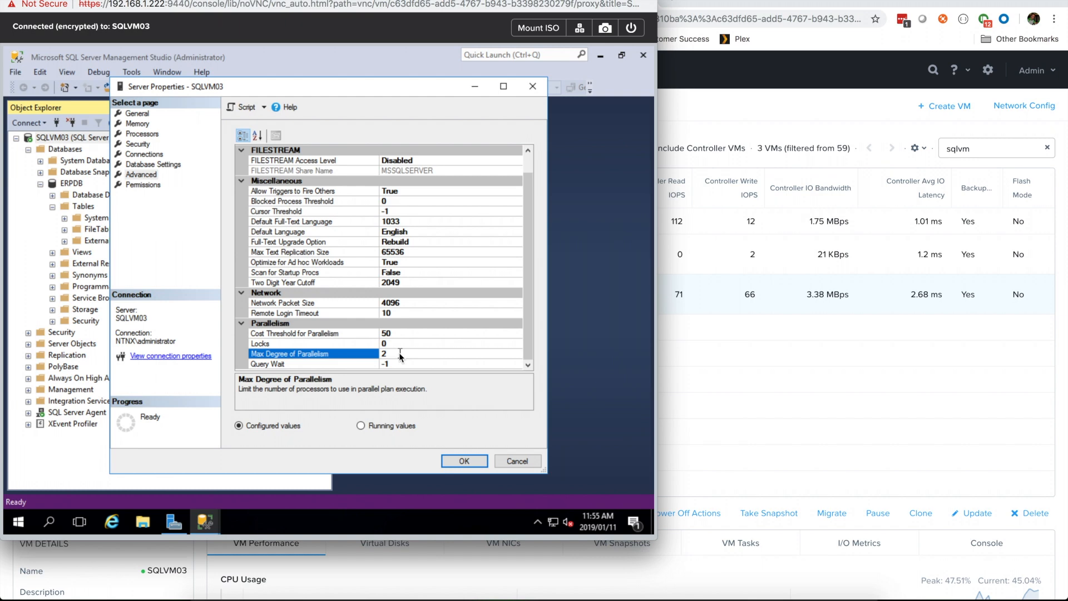
left_click(402, 334)
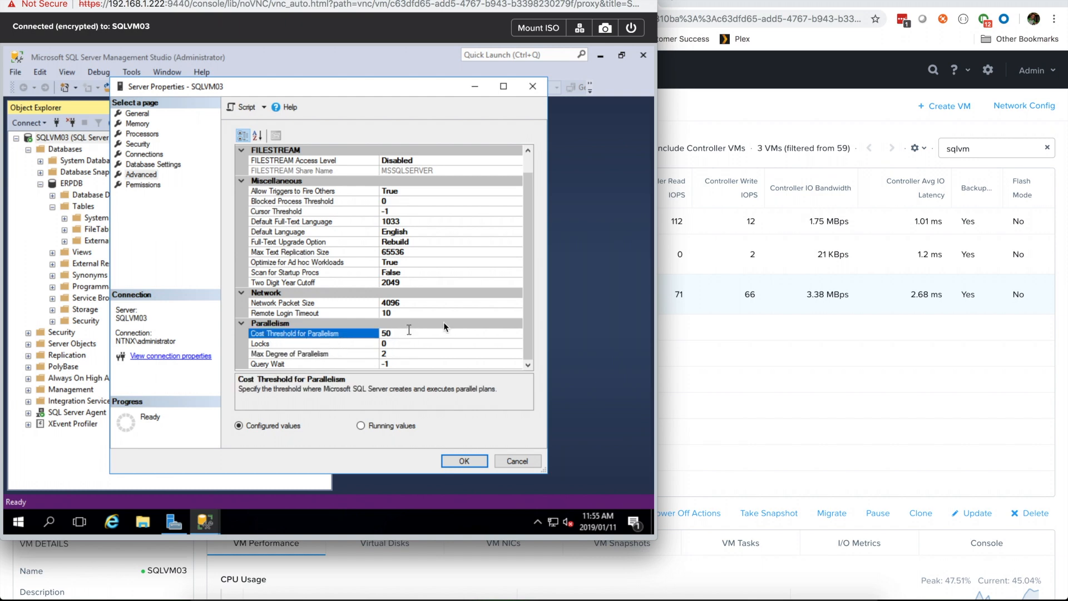
scroll(530, 303, "up", 1)
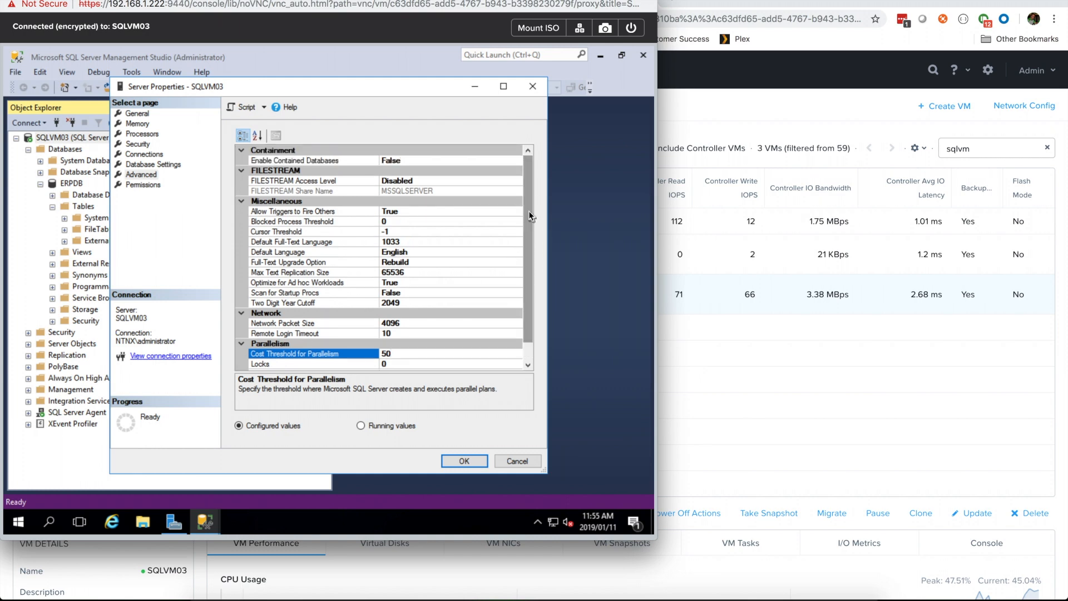
left_click(420, 283)
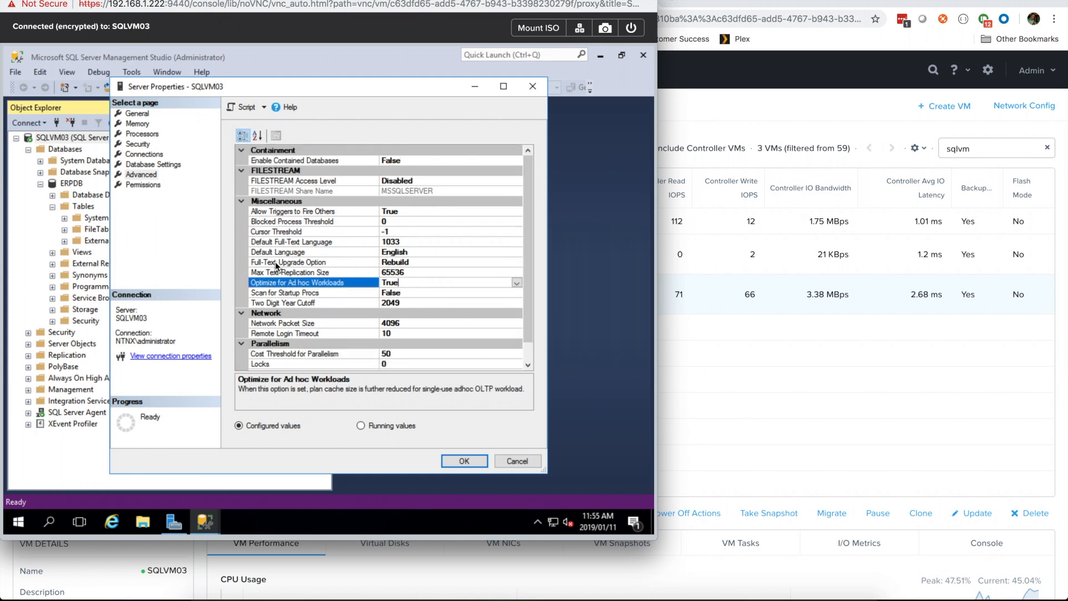
- Review the server's backup compression and default database locations in Database Settings, and close the properties without saving
left_click(143, 166)
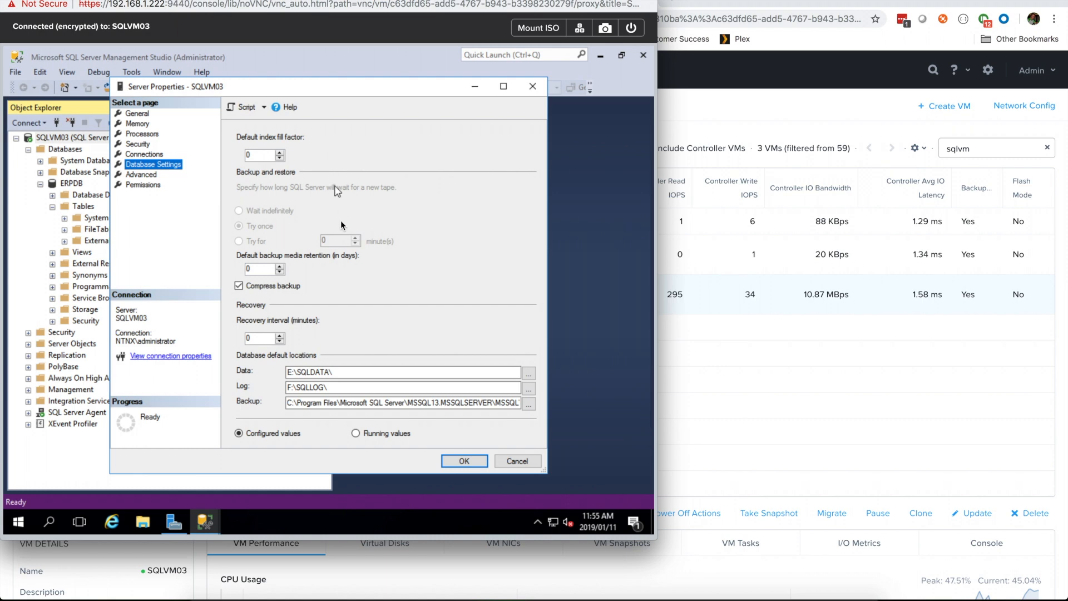
left_click(241, 288)
left_click(240, 286)
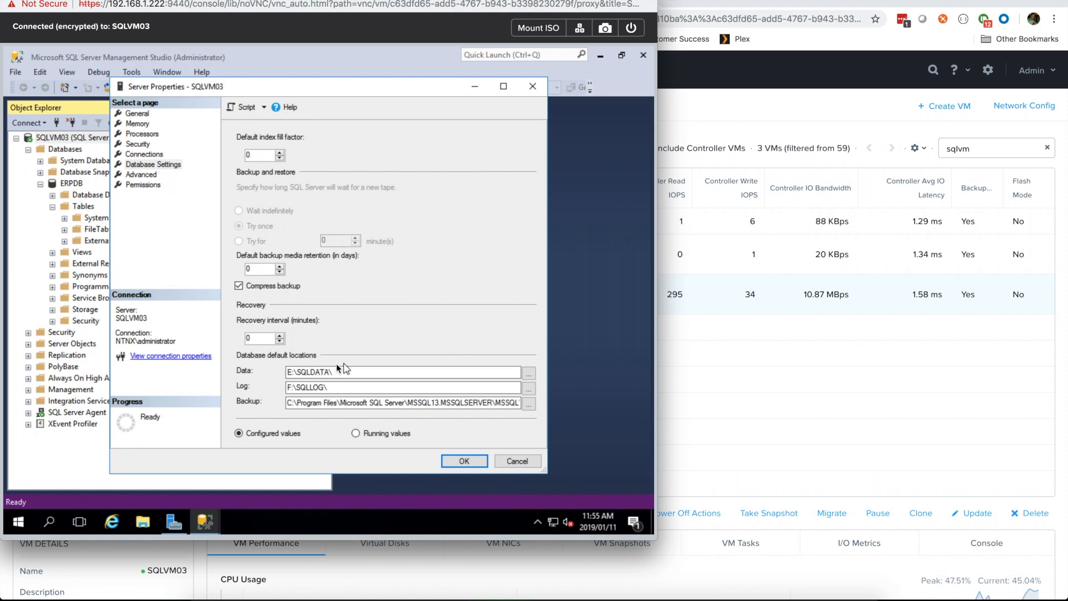
left_click(516, 461)
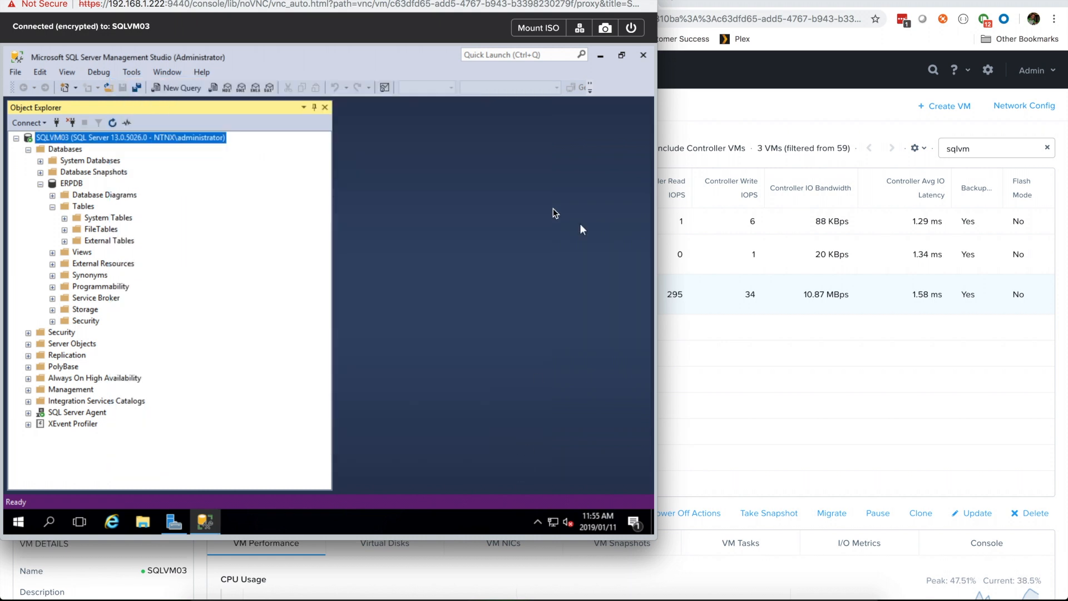
- Delete the ERPDB database from SQLVM03, including its backup history and closing existing connections
left_click(74, 185)
right_click(72, 185)
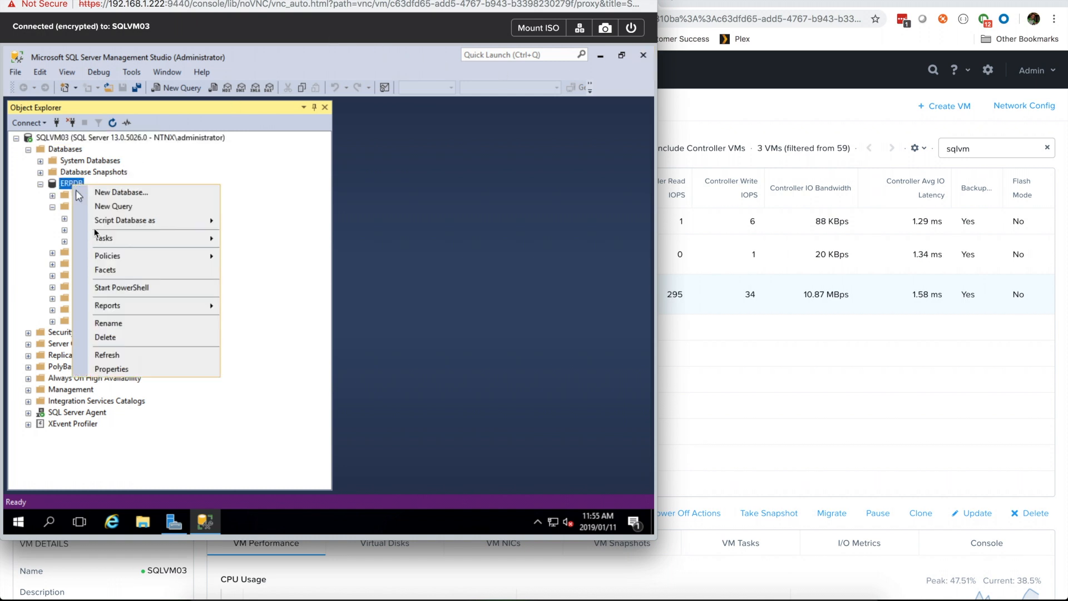
left_click(135, 340)
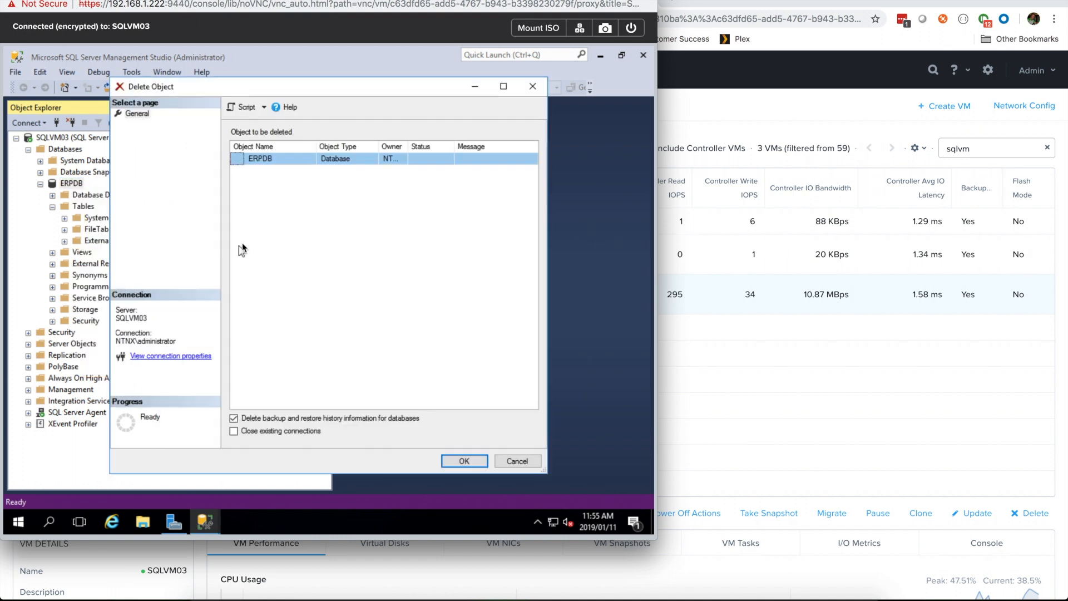
left_click(245, 432)
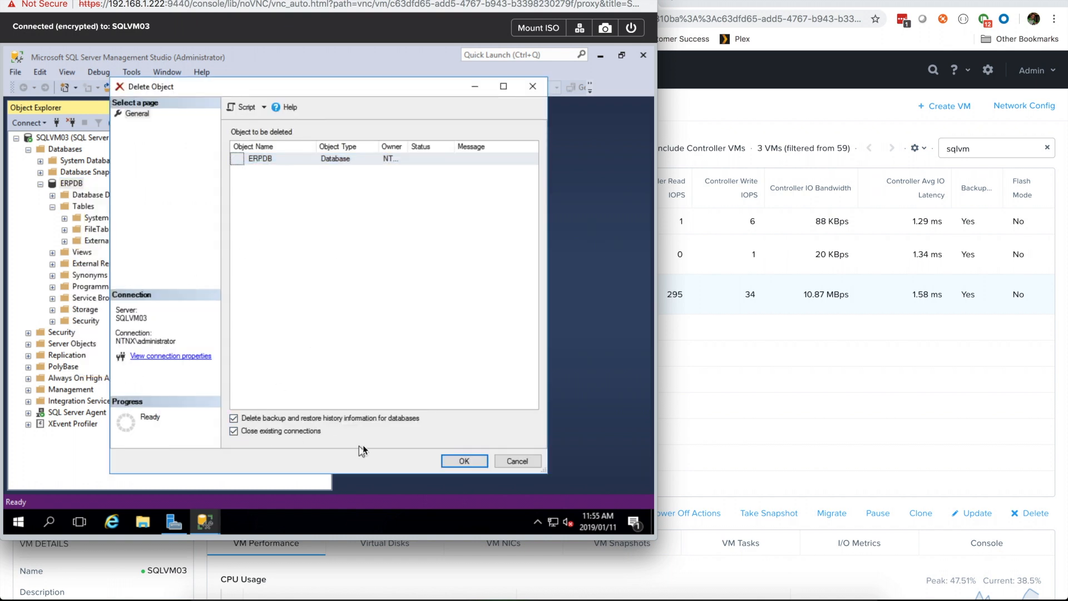
left_click(465, 461)
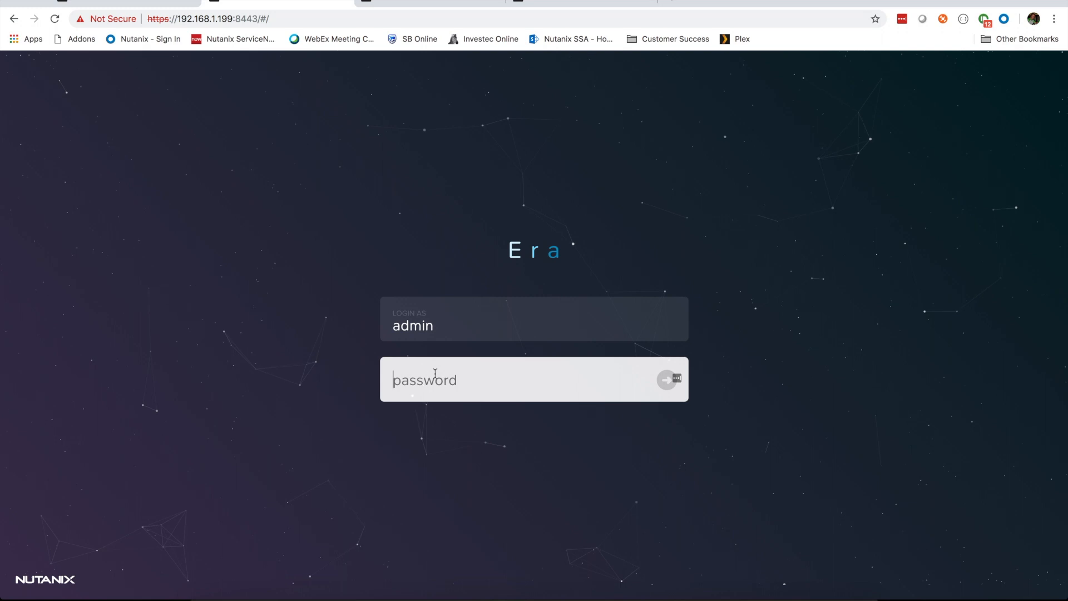
- Switch to Era, sign in with the admin account's password and decline saving the credentials in LastPass
type("•••")
key("Return")
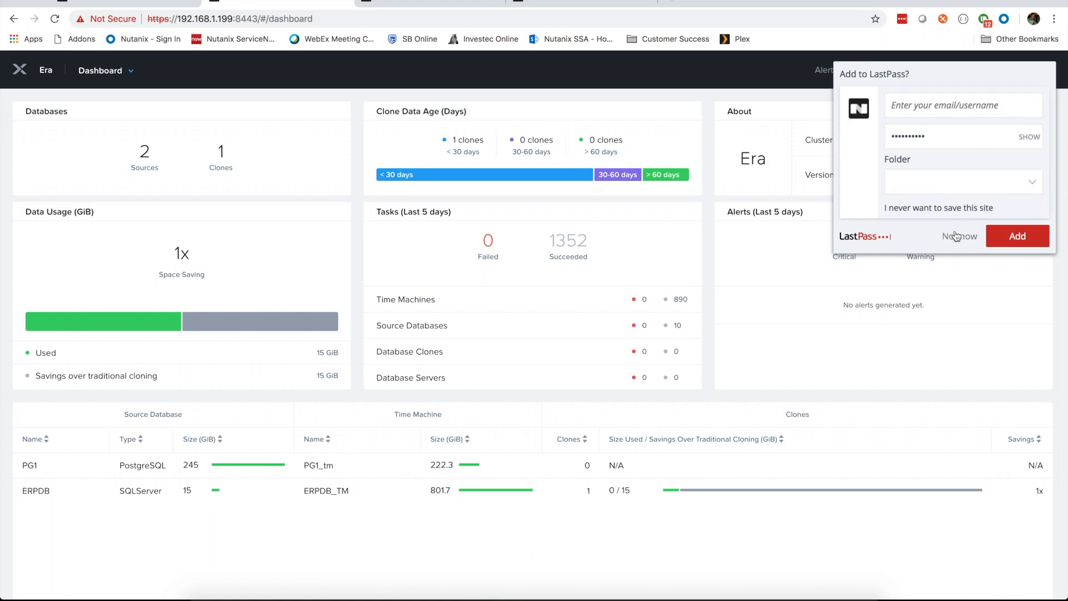
left_click(952, 237)
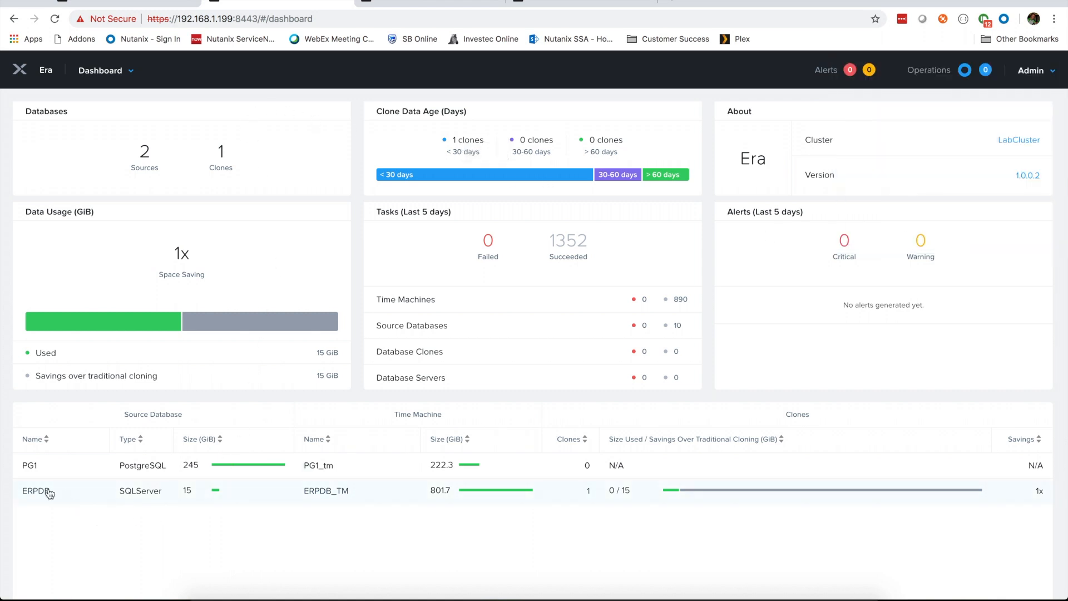
- Open the details of the ERPDB source database among Era's SQL Server databases
left_click(131, 75)
left_click(101, 70)
left_click(74, 125)
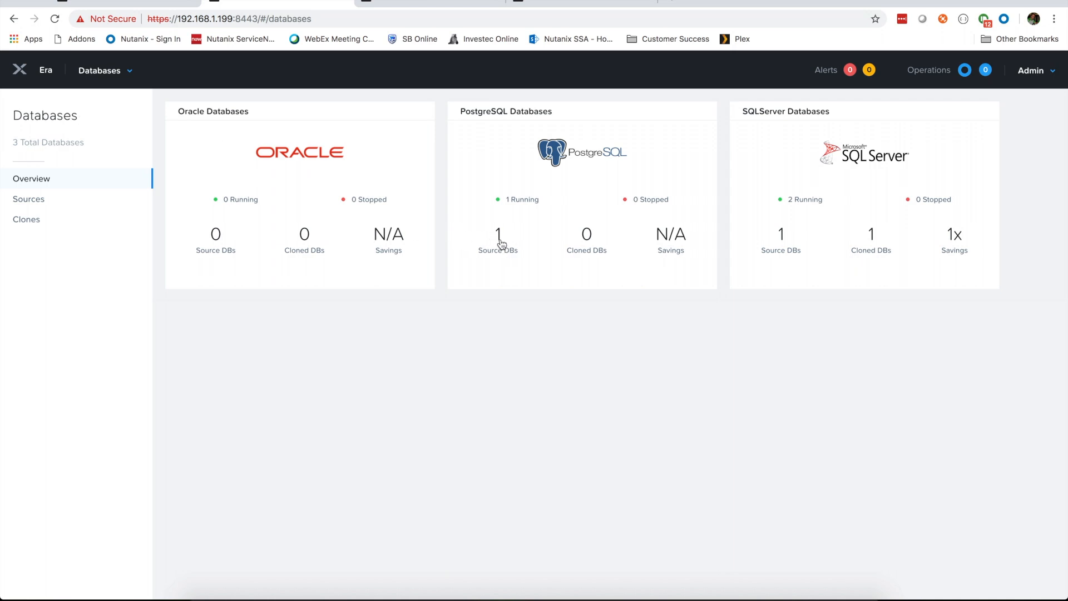
left_click(782, 240)
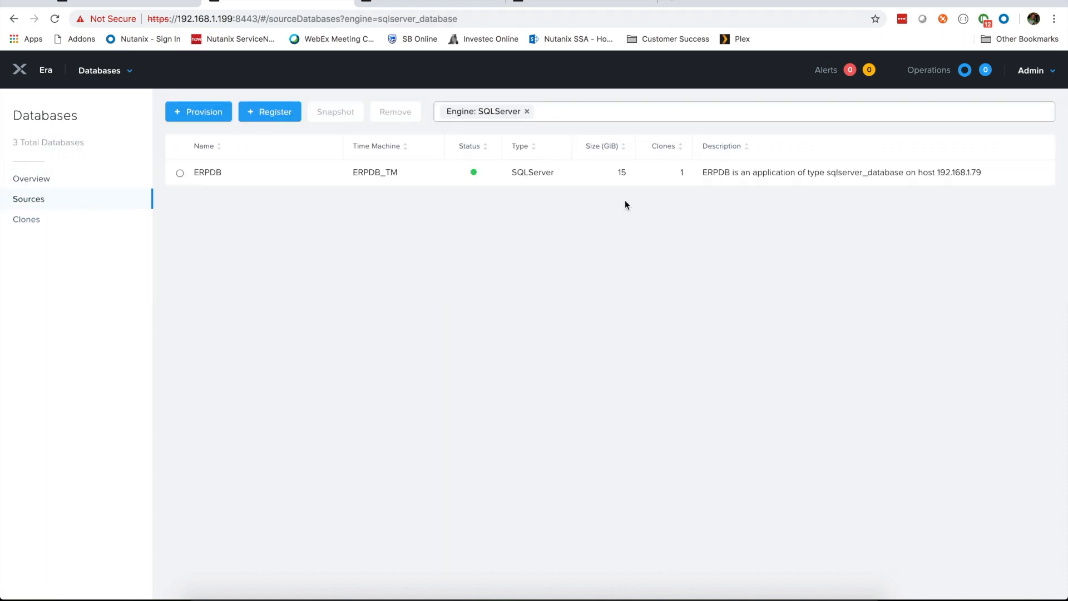
left_click(208, 173)
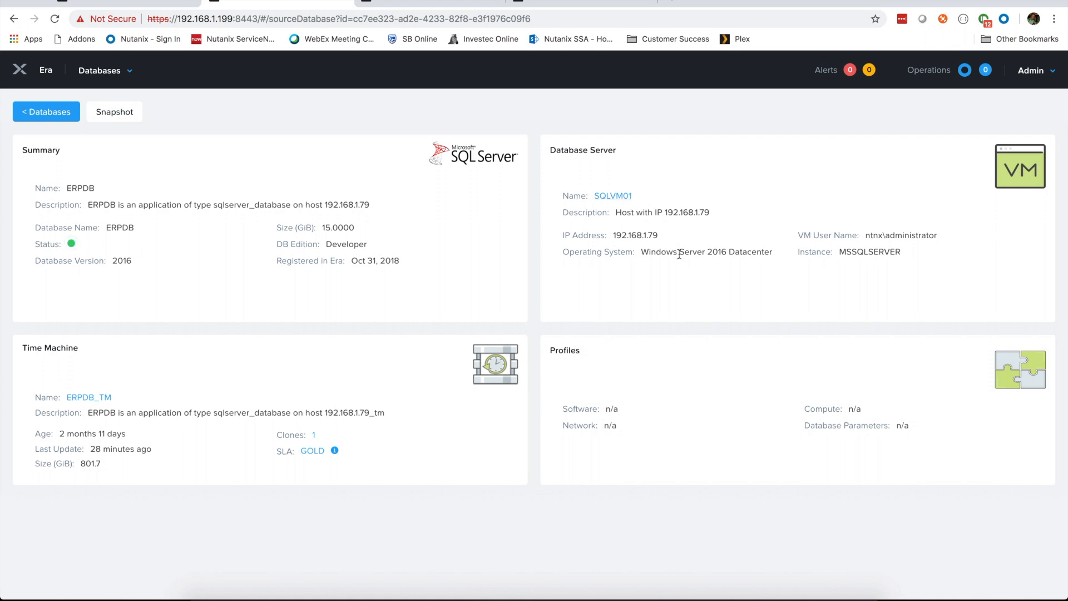
- Switch to the SQLVM01 console and sign in to Windows with the administrator password
key("ctrl+Up")
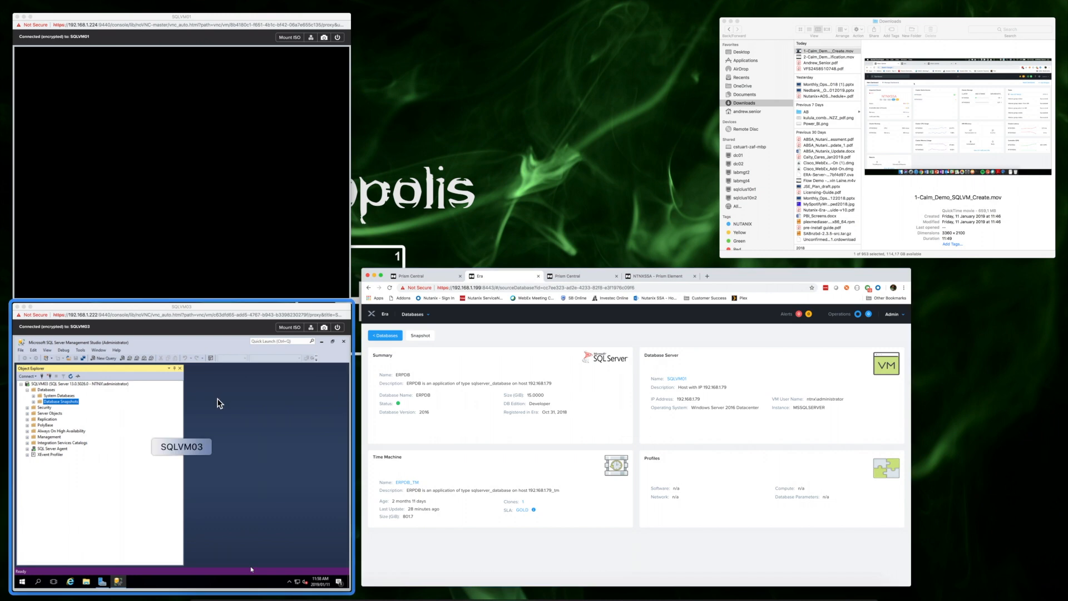
left_click(207, 239)
left_click(750, 76)
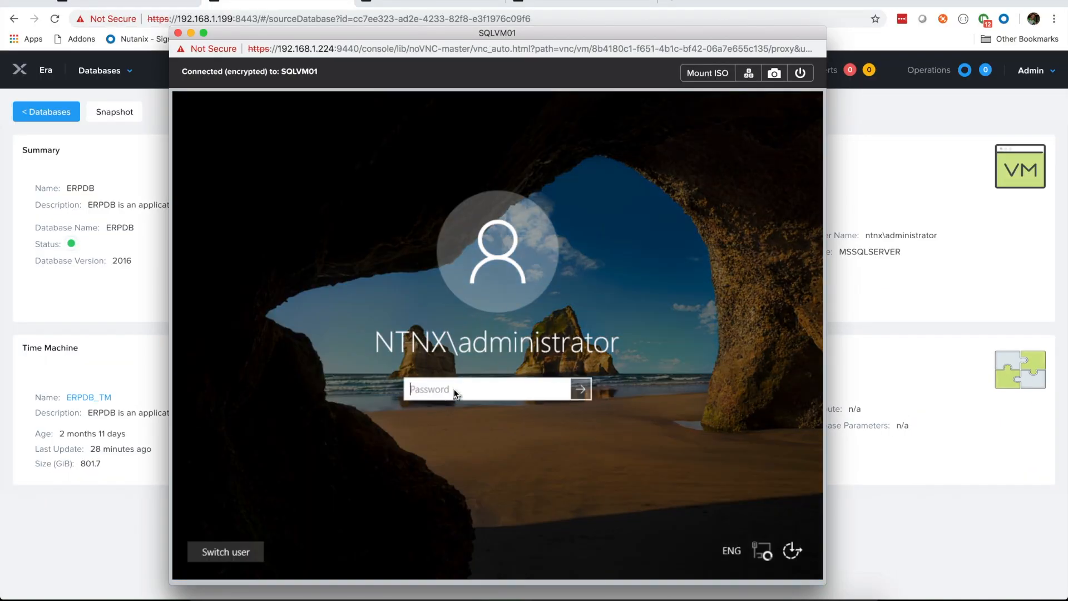
type("•••••••••")
key("Return")
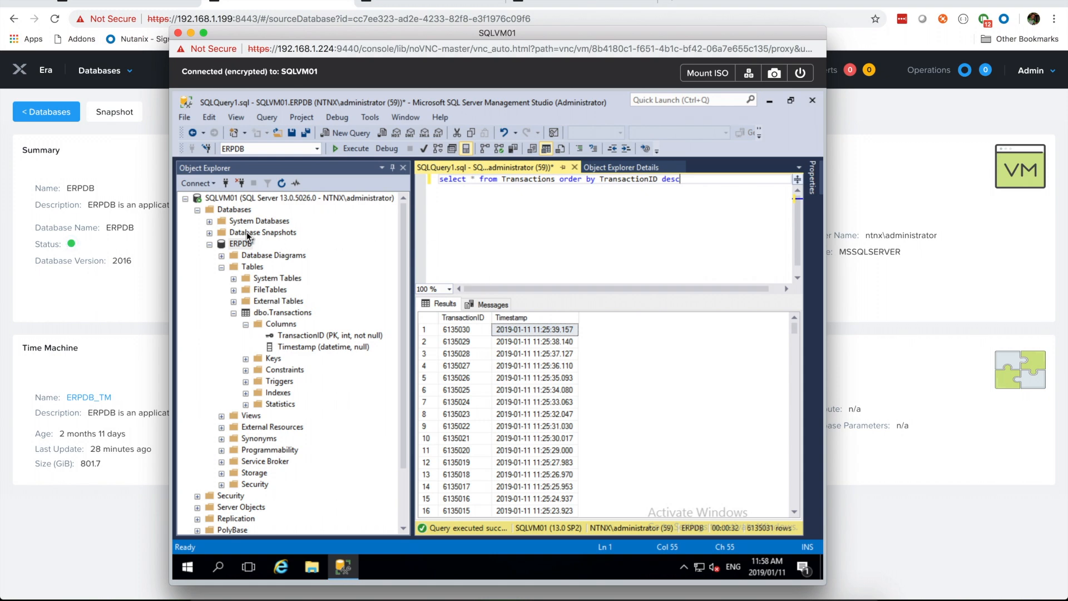
- Run the existing Transactions query on SQLVM01's ERPDB, check the newest timestamp and stop the query
left_click(239, 247)
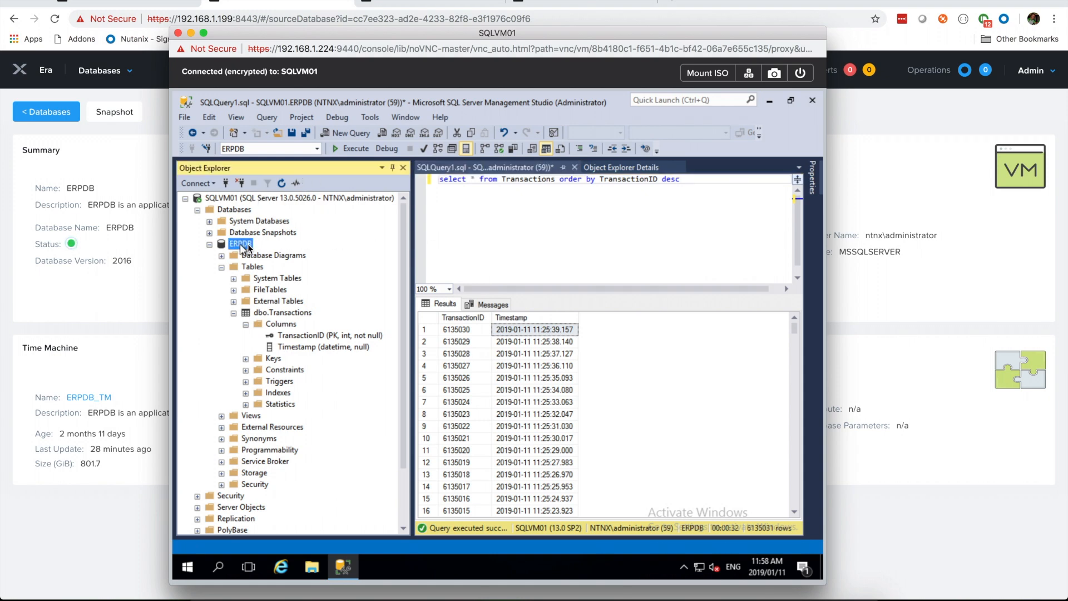
left_click(245, 250)
key("Escape")
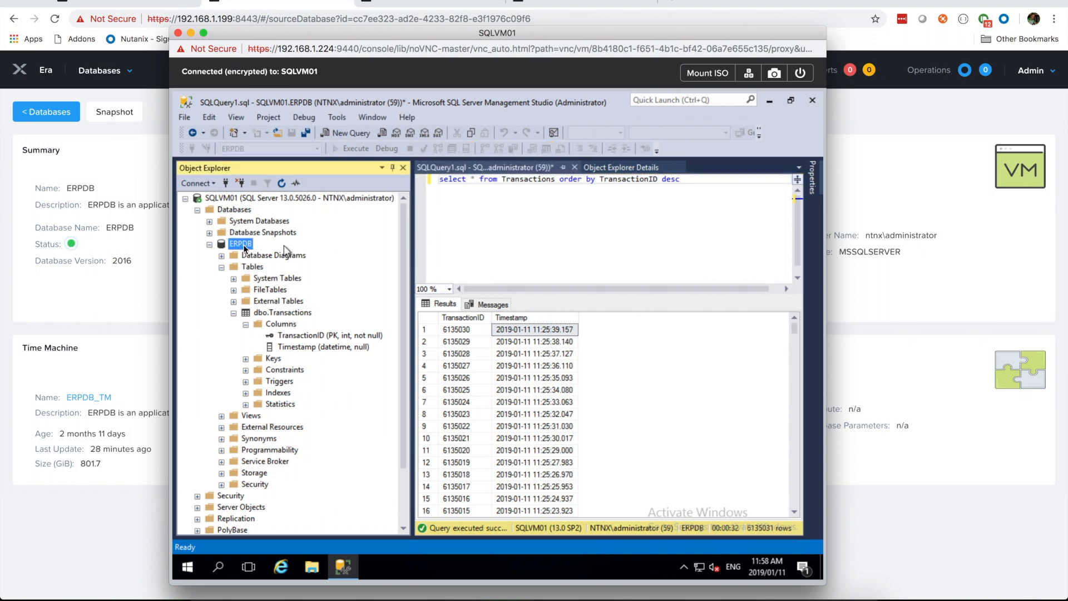
left_click(282, 313)
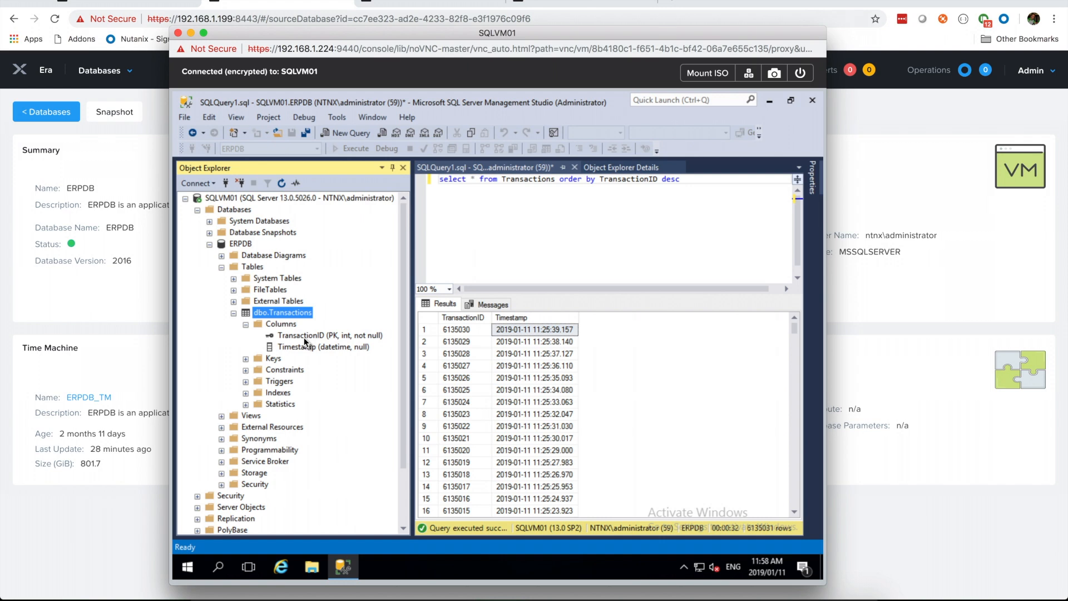
left_click(692, 180)
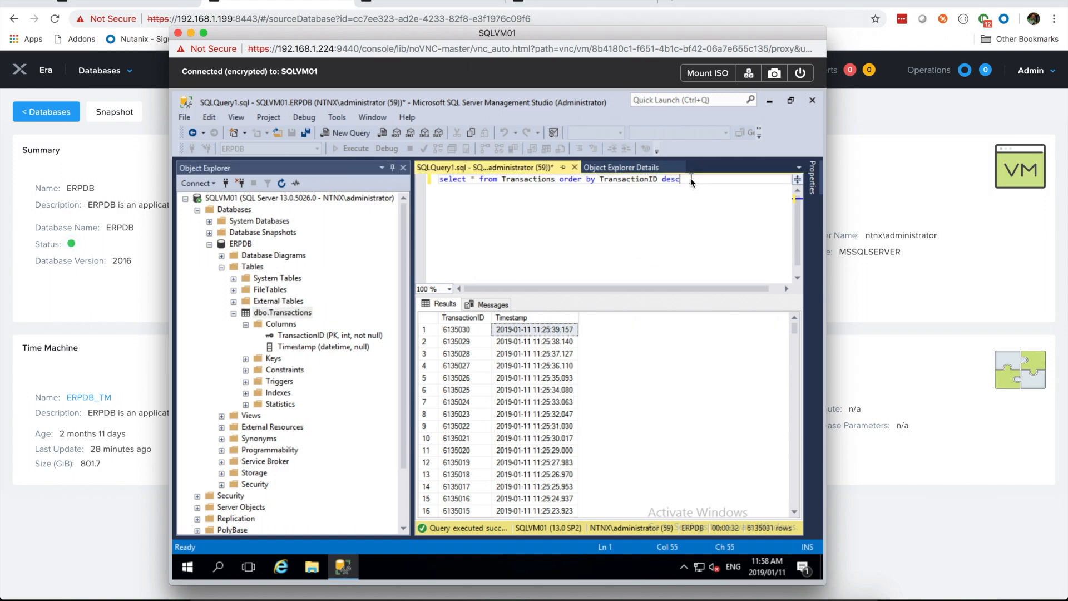
left_click(351, 150)
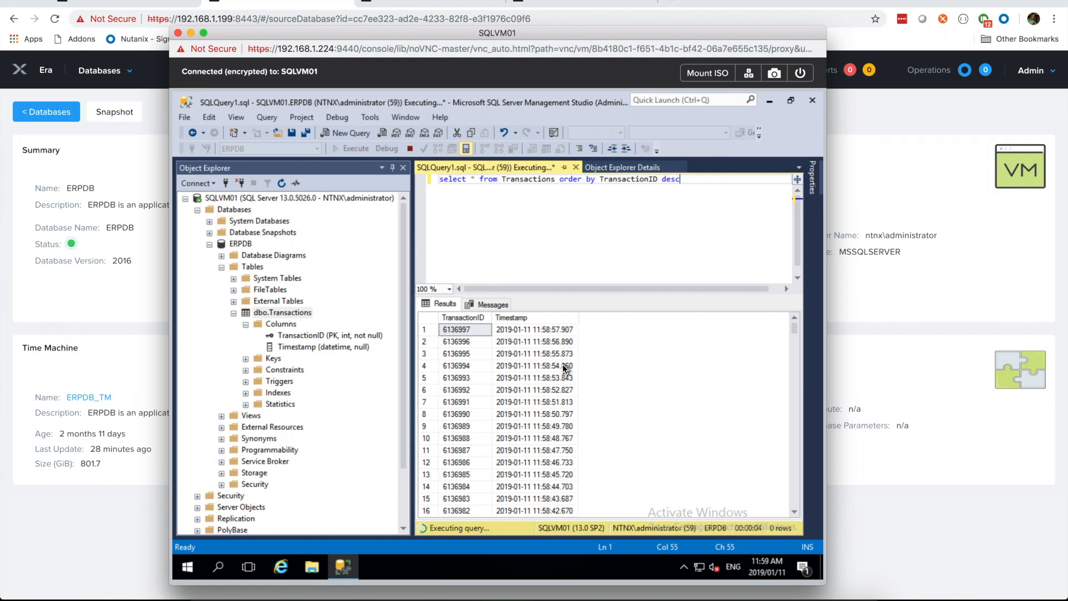
left_click(550, 330)
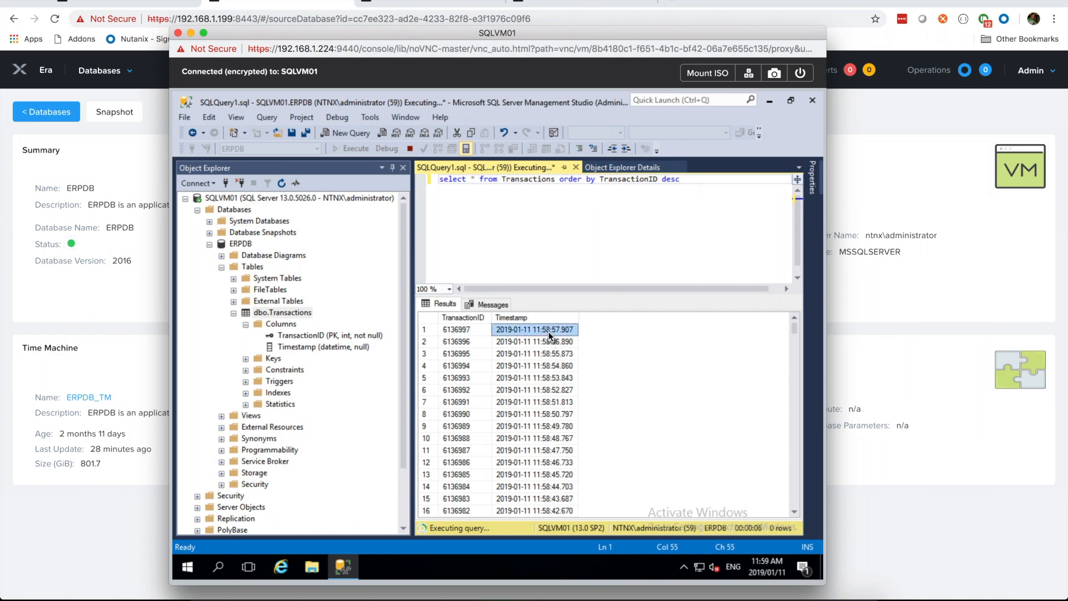
left_click(411, 149)
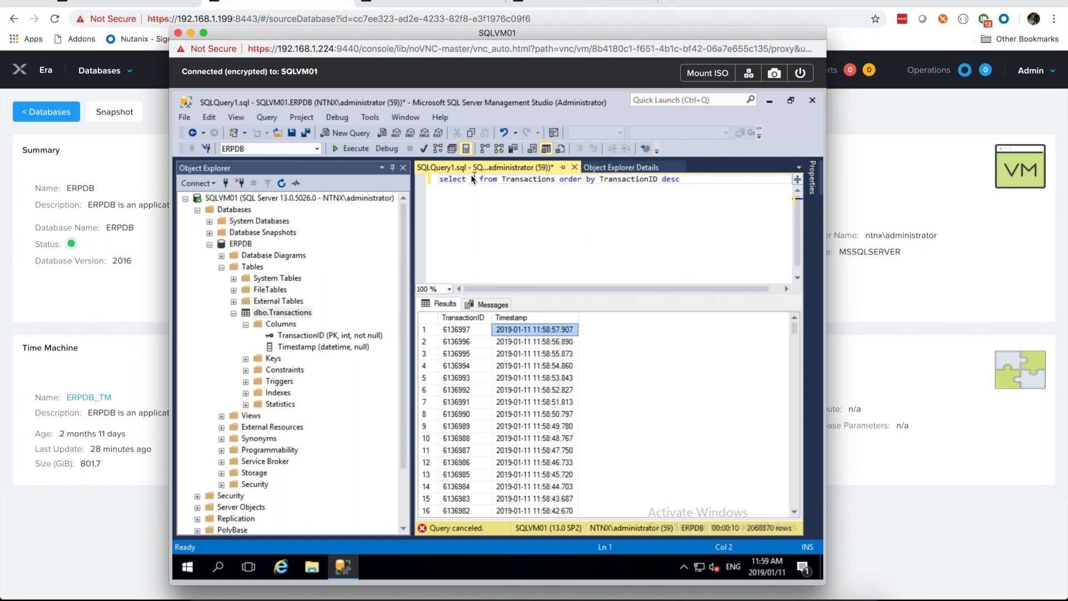
- Limit the Transactions query to the top 10 rows, run it and compare the newest timestamp with the system clock
left_click(488, 239)
type("top 10")
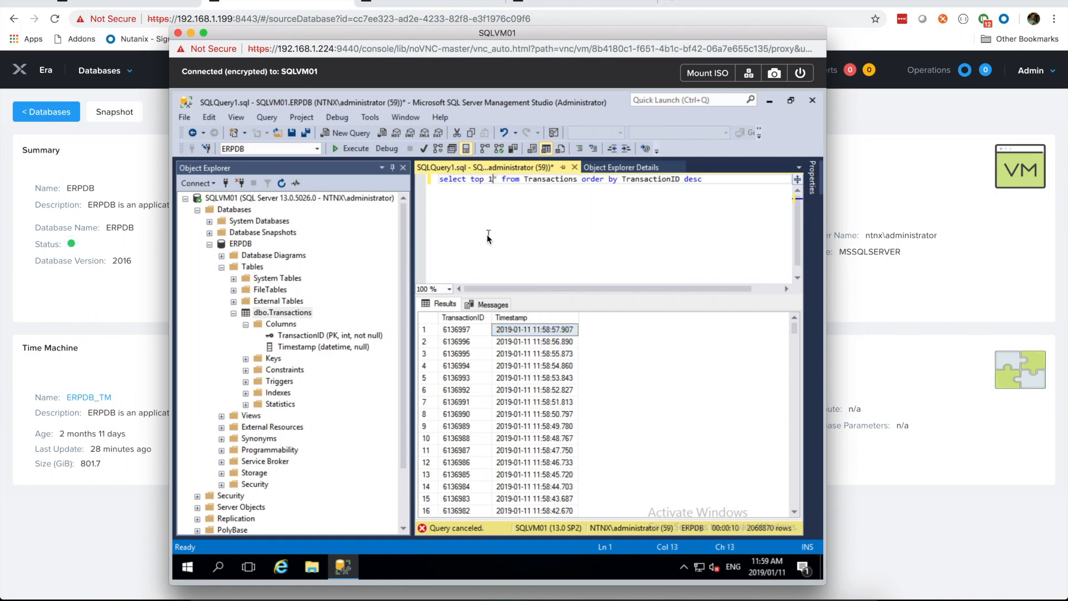
left_click(350, 149)
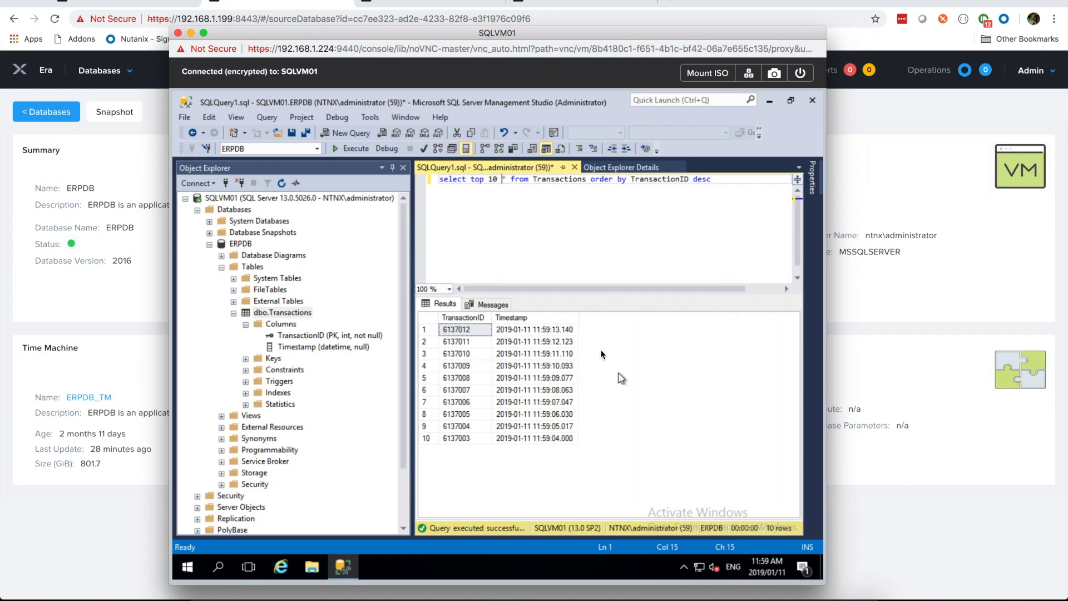
left_click(551, 333)
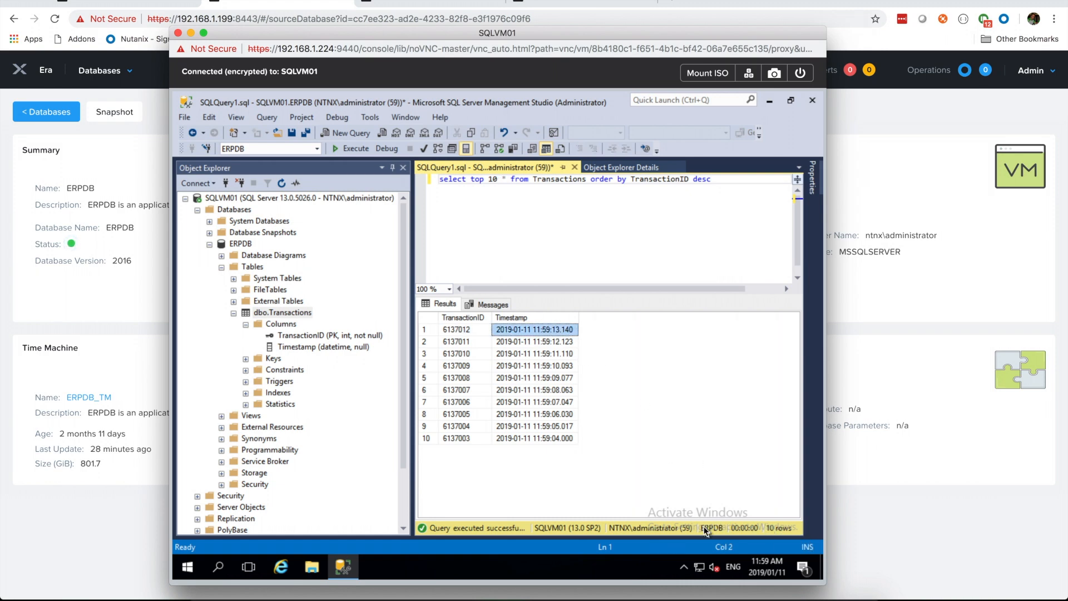
left_click(773, 567)
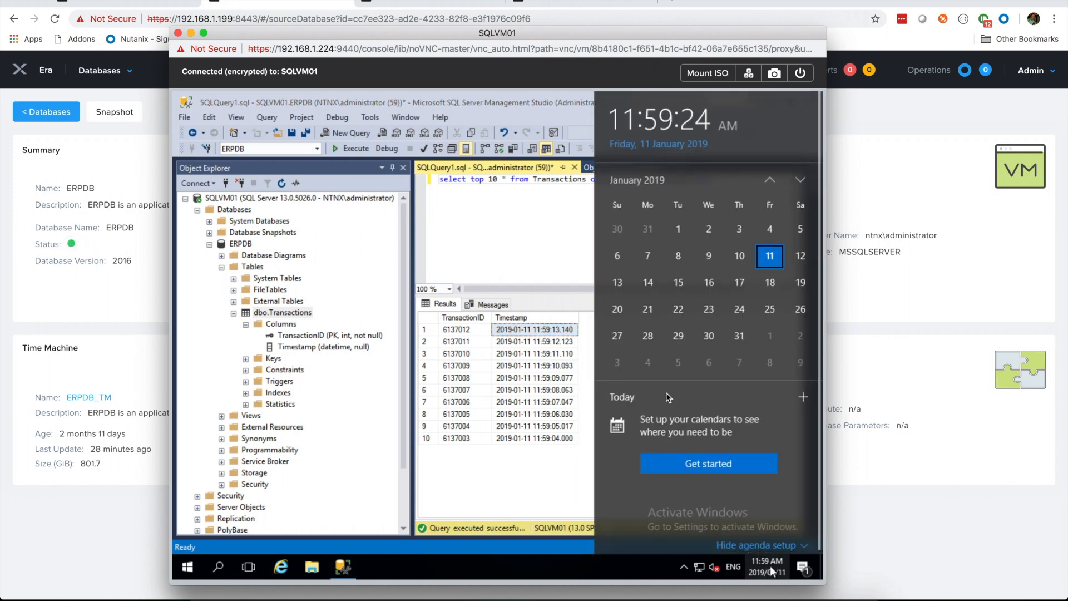
left_click(546, 231)
left_click(344, 147)
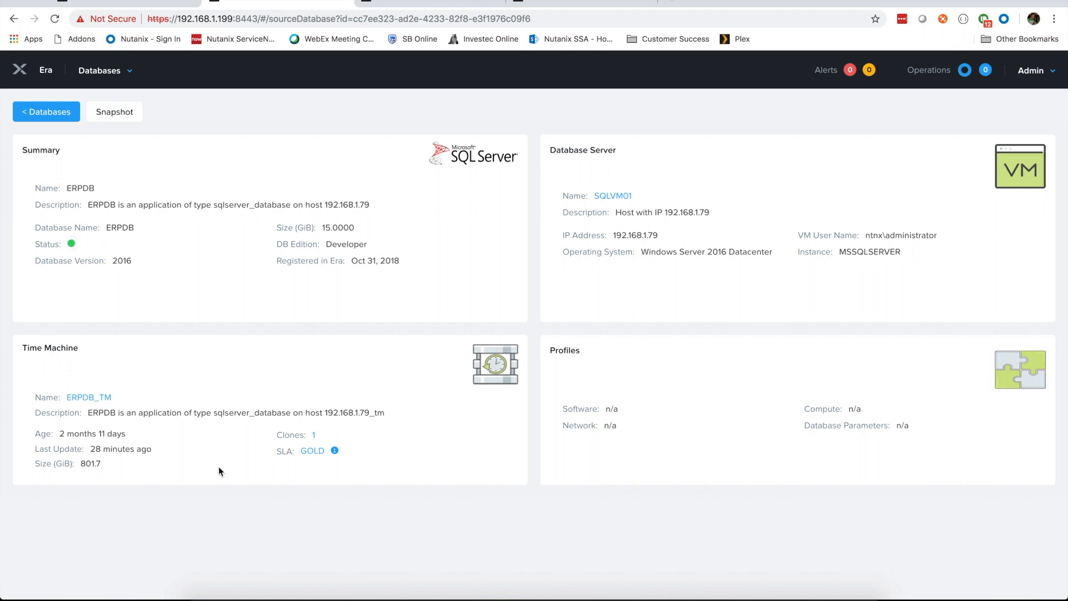
- Open the ERPDB_TM time machine in Era and review its GOLD SLA's snapshot retention settings without saving
left_click(87, 396)
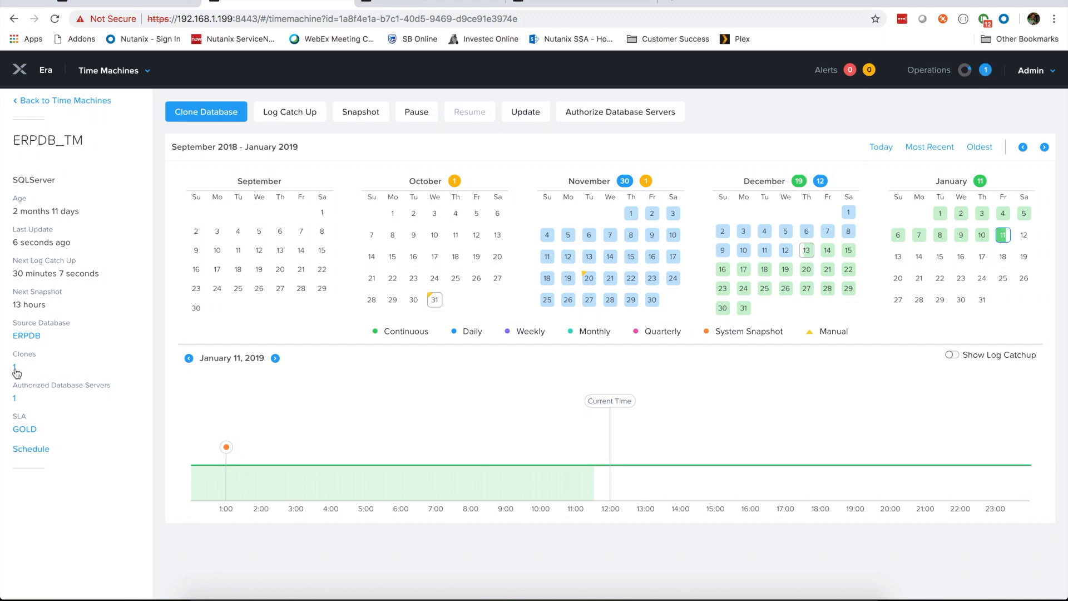
left_click(23, 431)
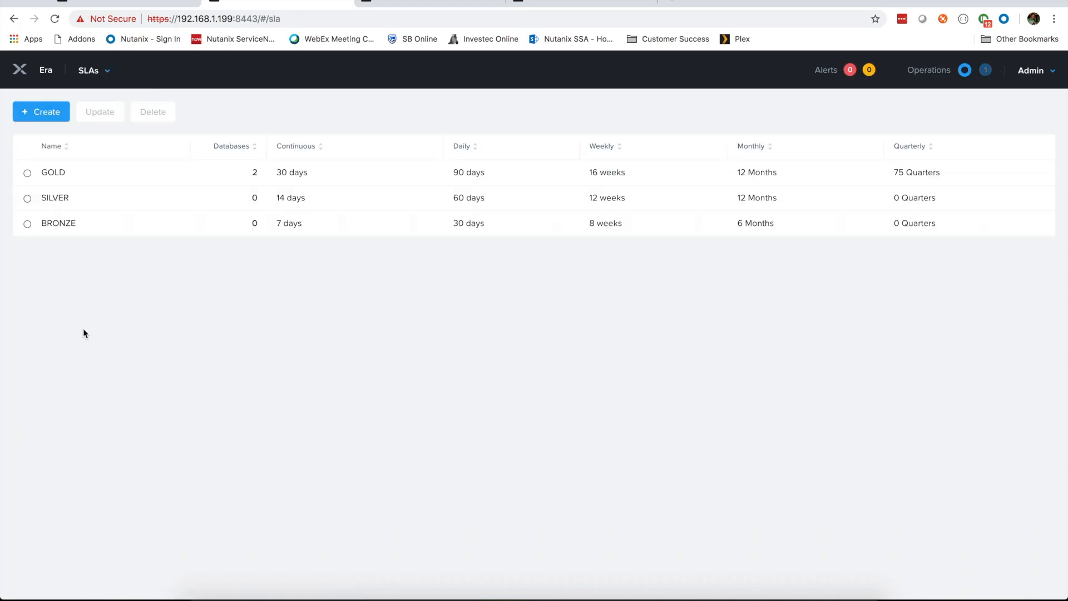
left_click(286, 175)
left_click(102, 113)
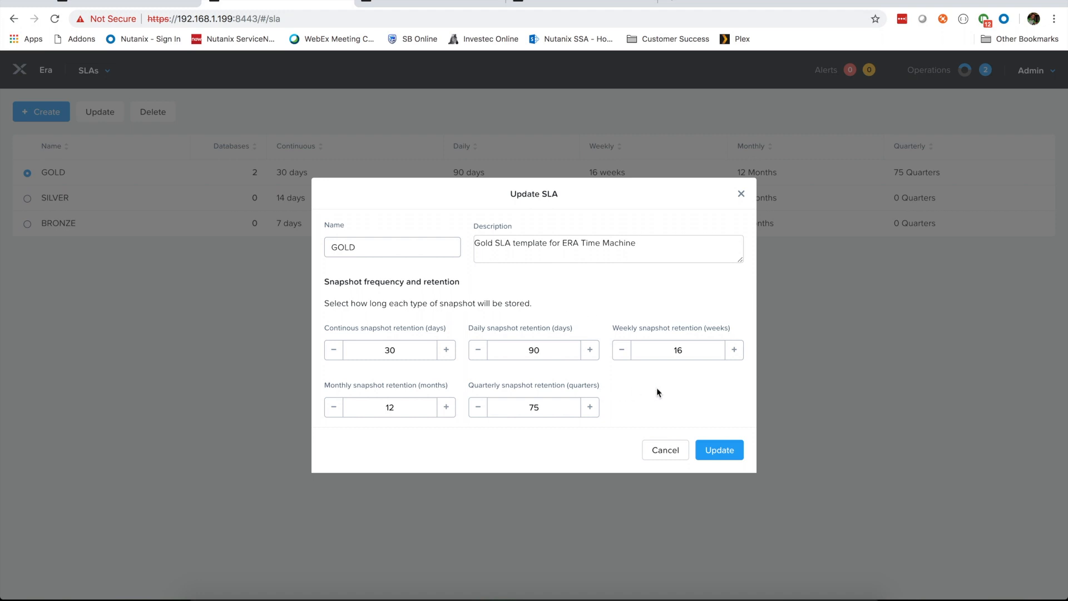
left_click(670, 453)
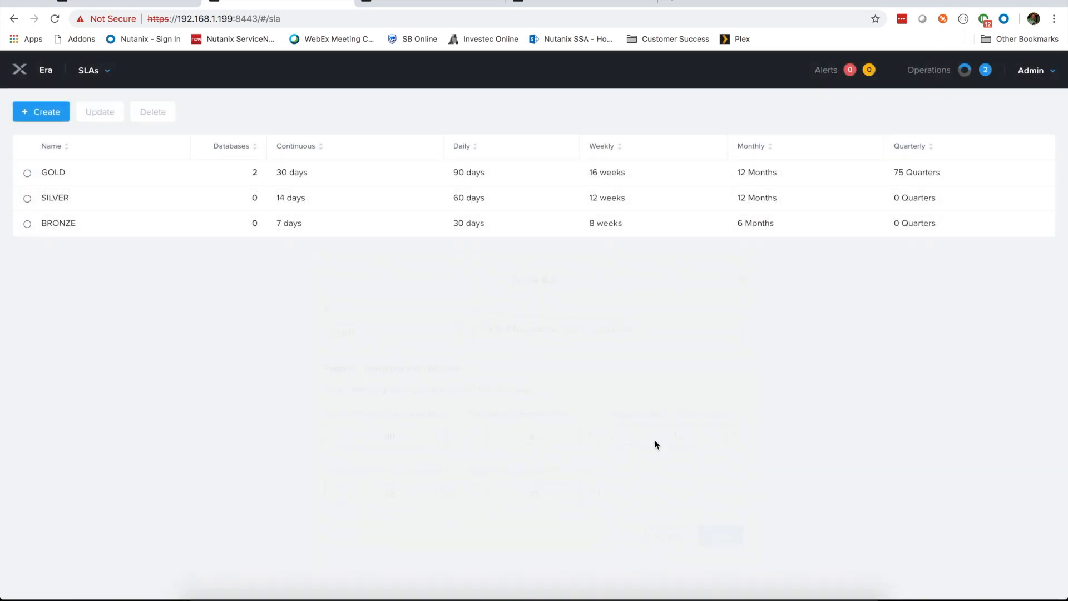
- Return to the ERPDB_TM time machine and view the snapshots for November 14, 2018
left_click(101, 73)
left_click(88, 142)
left_click(63, 199)
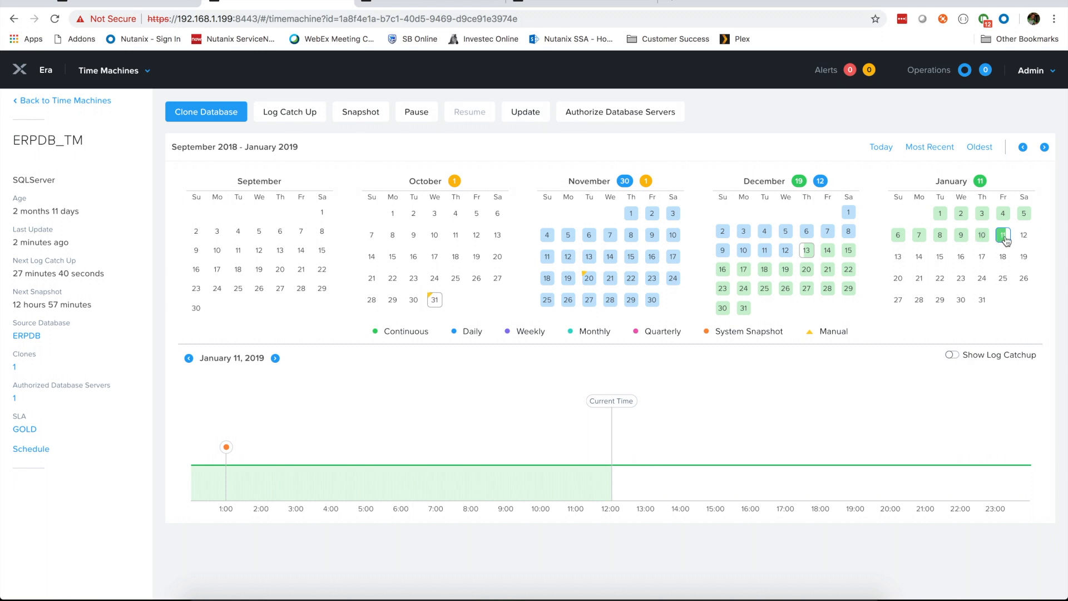
left_click(376, 333)
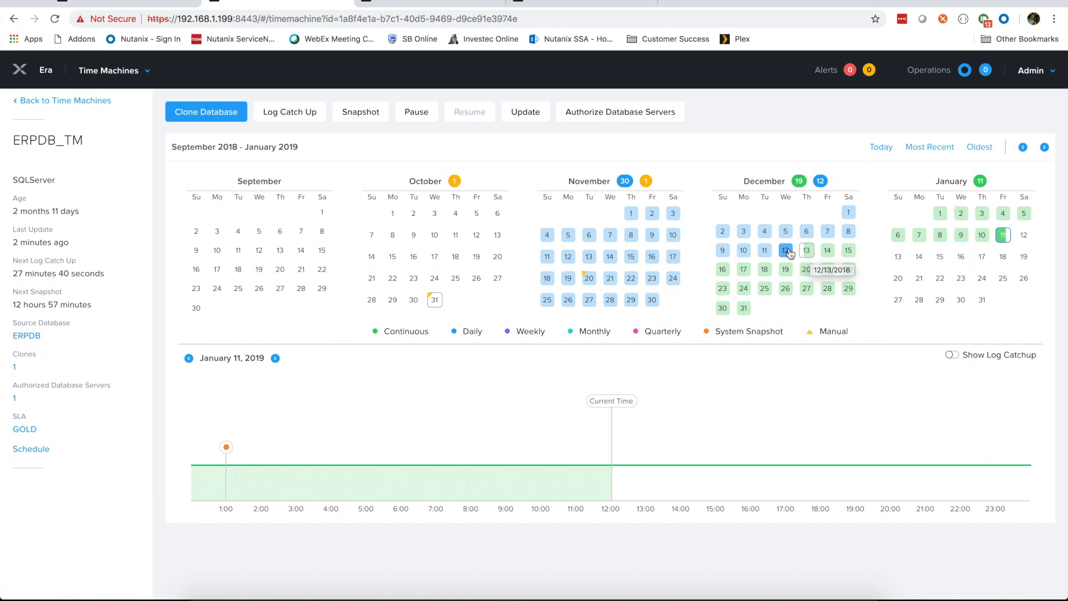
left_click(610, 257)
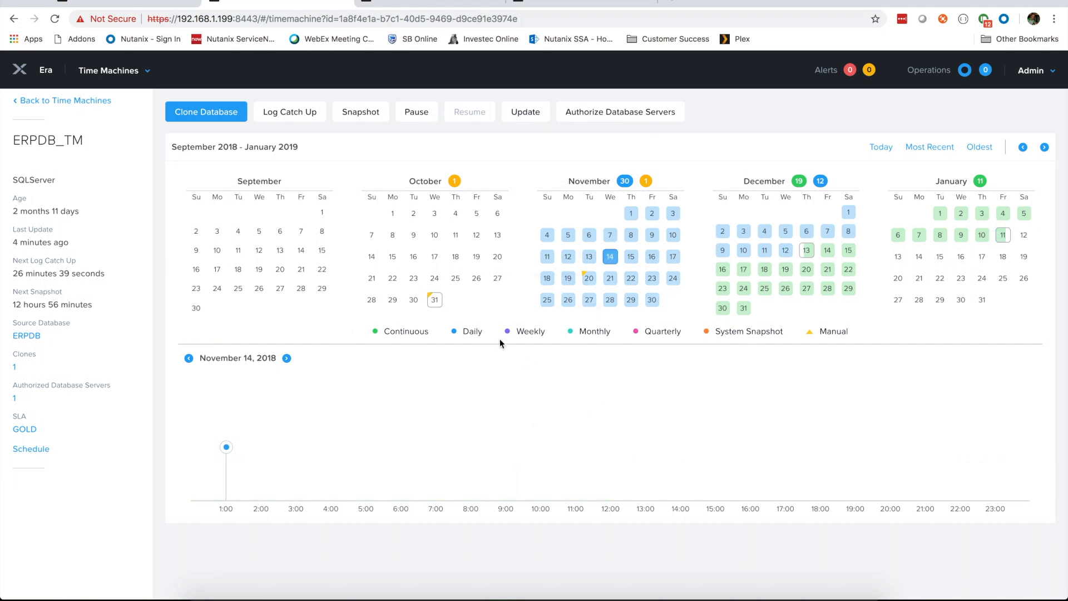
- Open the SQL Server database servers list and start registering a database server with the SQL Server engine
left_click(125, 71)
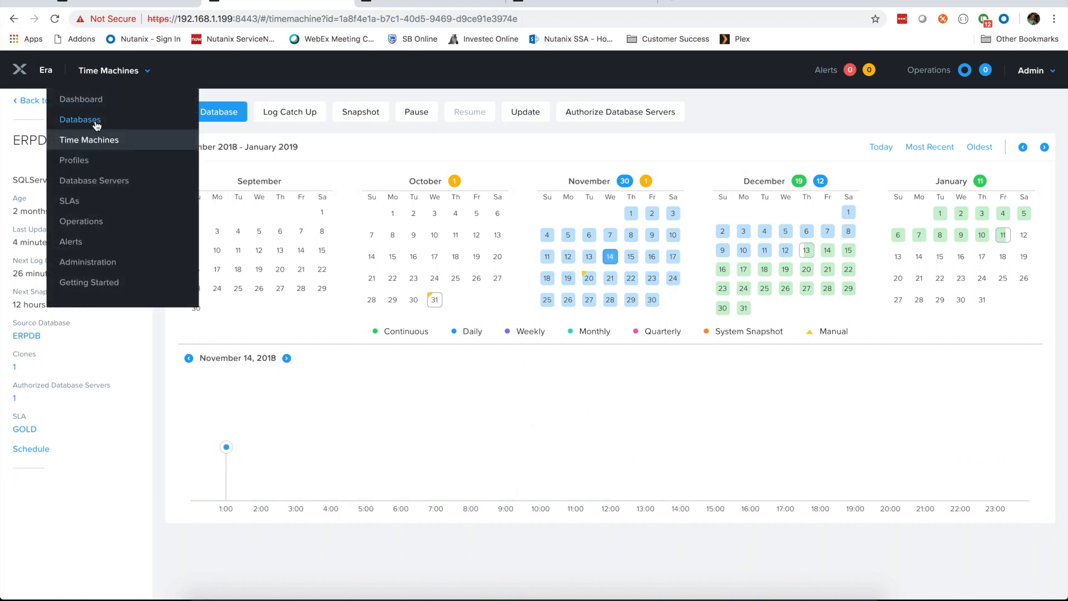
left_click(97, 183)
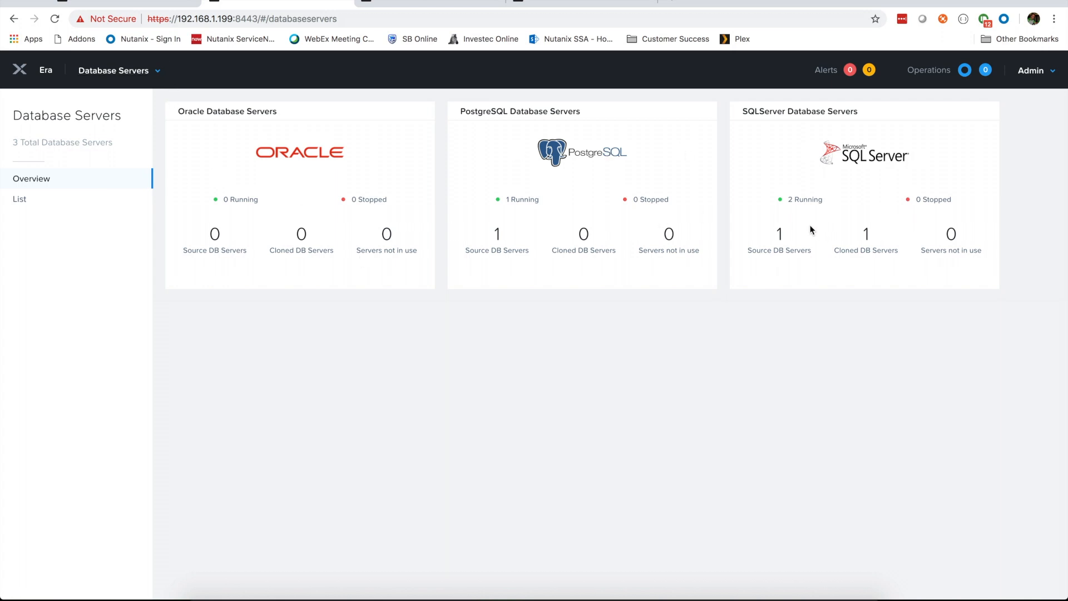
left_click(782, 240)
left_click(266, 115)
left_click(451, 391)
left_click(725, 482)
- Choose the SQLVM03 VM at 192.168.1.81 for registration, with SQL Server version 2016 and instance name MSSQLSERVER
left_click(449, 260)
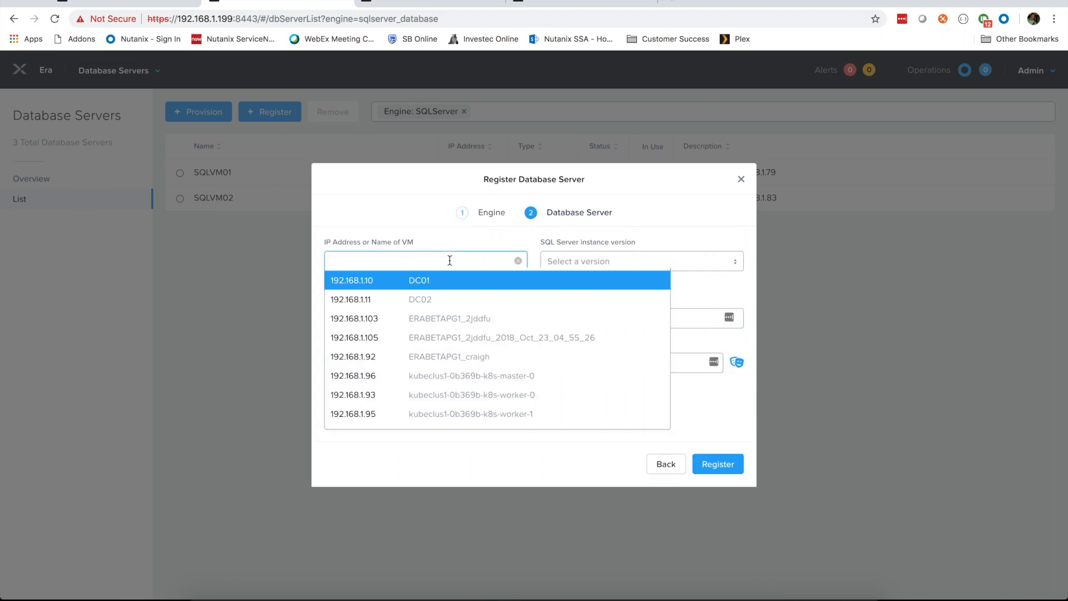
type("sqlvm")
left_click(435, 320)
left_click(601, 264)
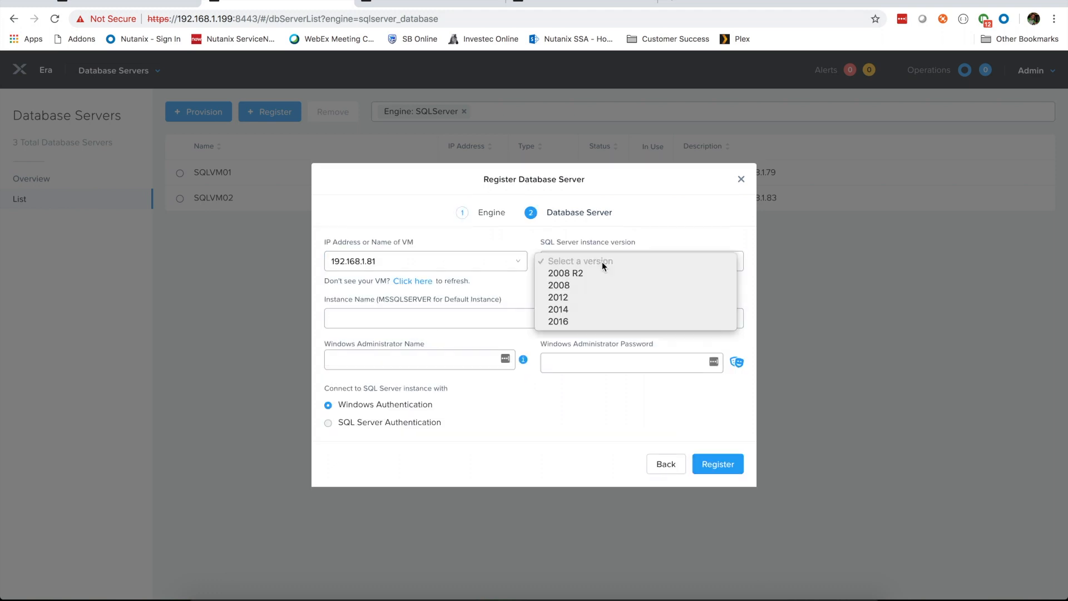
left_click(576, 322)
left_click(408, 321)
type("MSS")
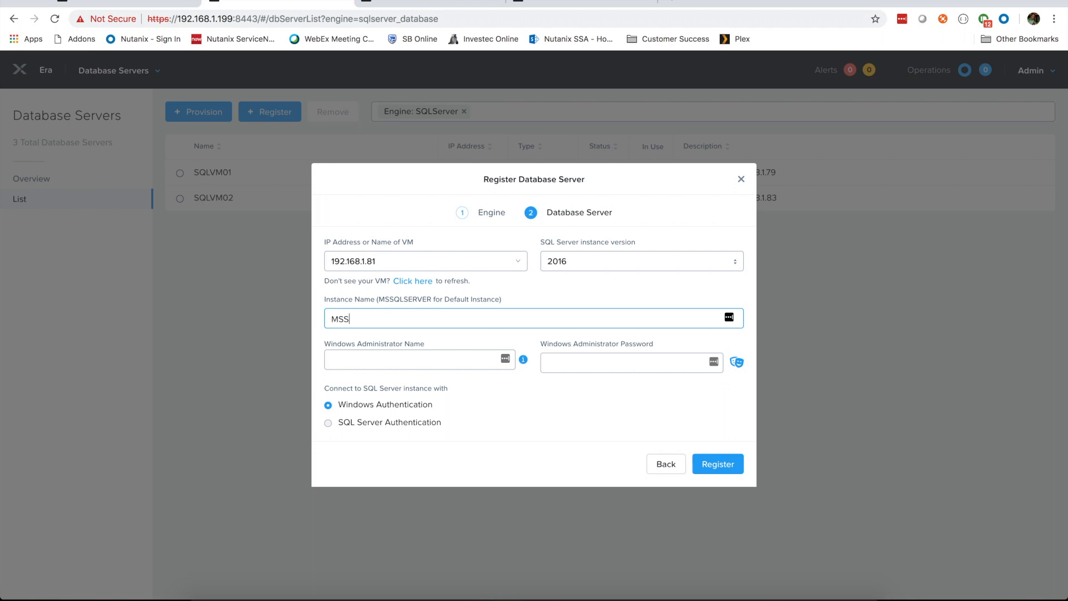
type("QLSERVER")
- Enter ntnx\administrator as the Windows administrator with its password and register the database server
left_click(376, 352)
type("ntnx\\administrator")
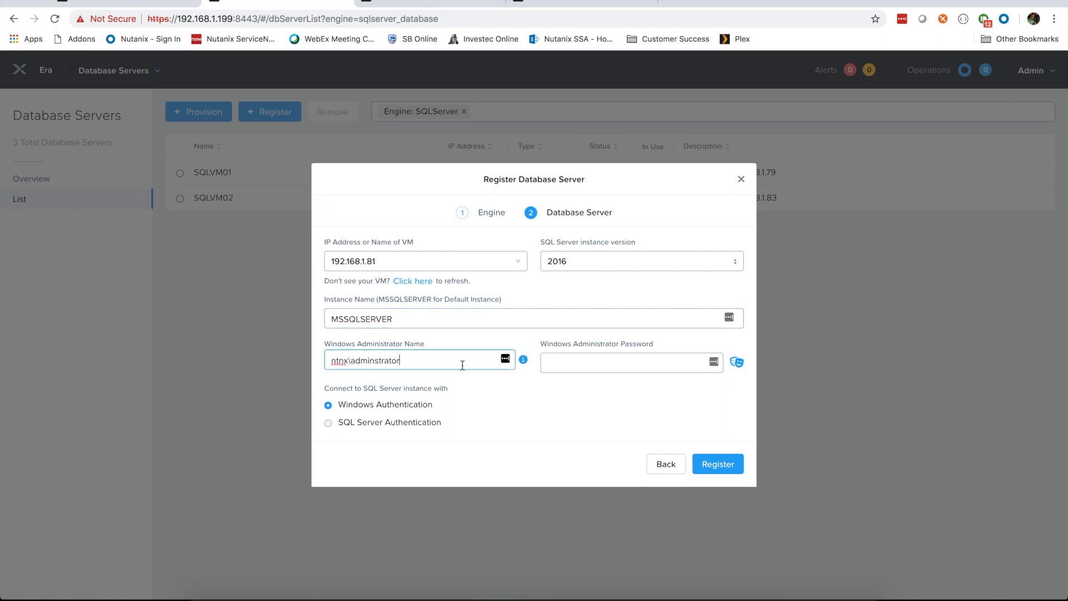
key("Tab")
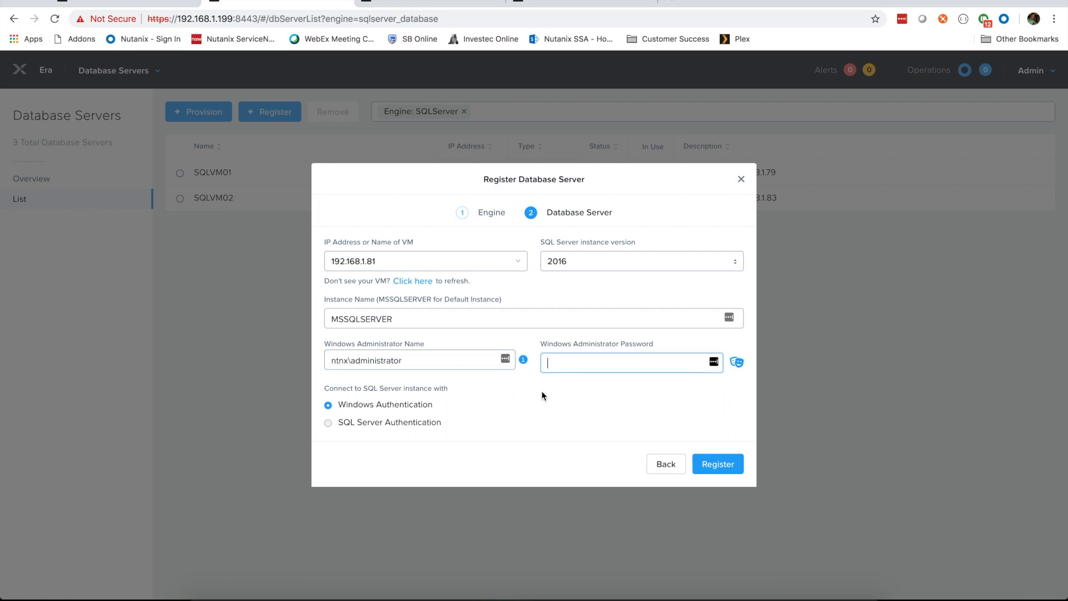
left_click(448, 359)
left_click(595, 363)
left_click(425, 361)
left_click(578, 363)
left_click(717, 464)
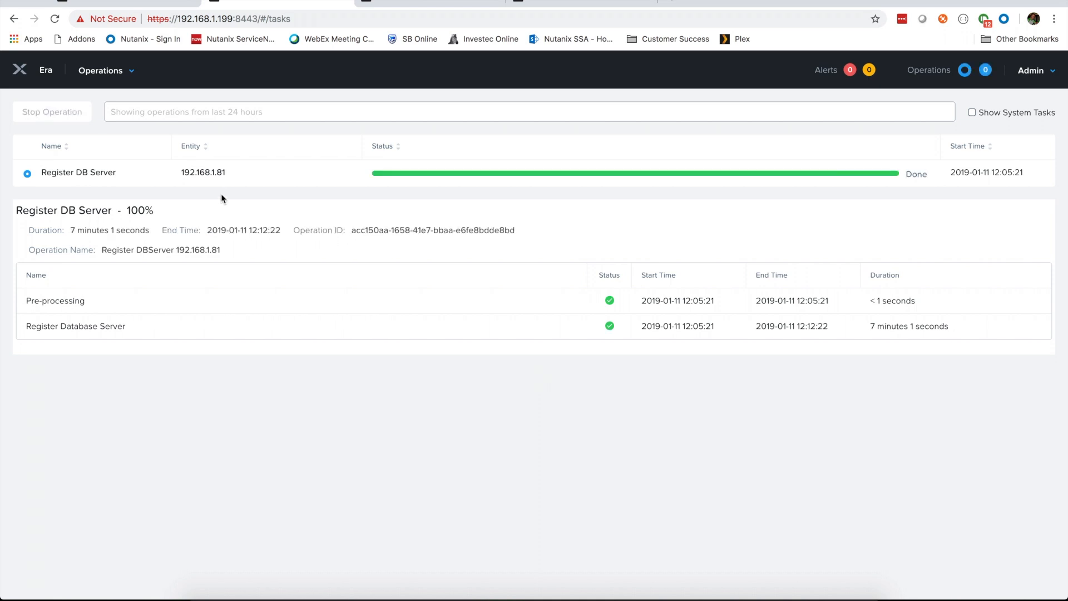
- Open the unused SQL Server database servers, review SQLVM03's details and return to the server list
left_click(103, 70)
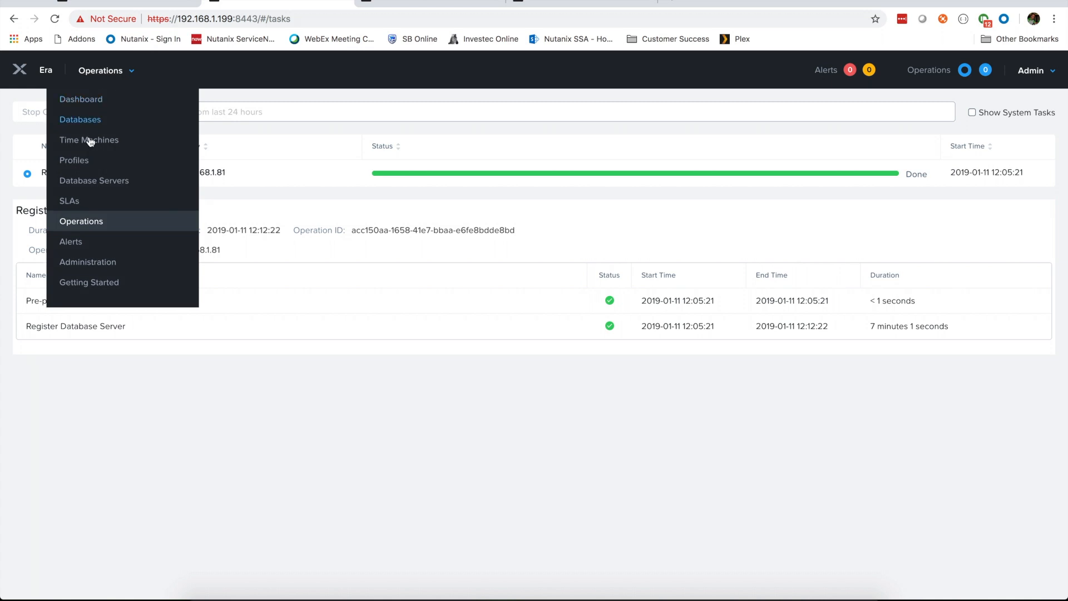
left_click(96, 184)
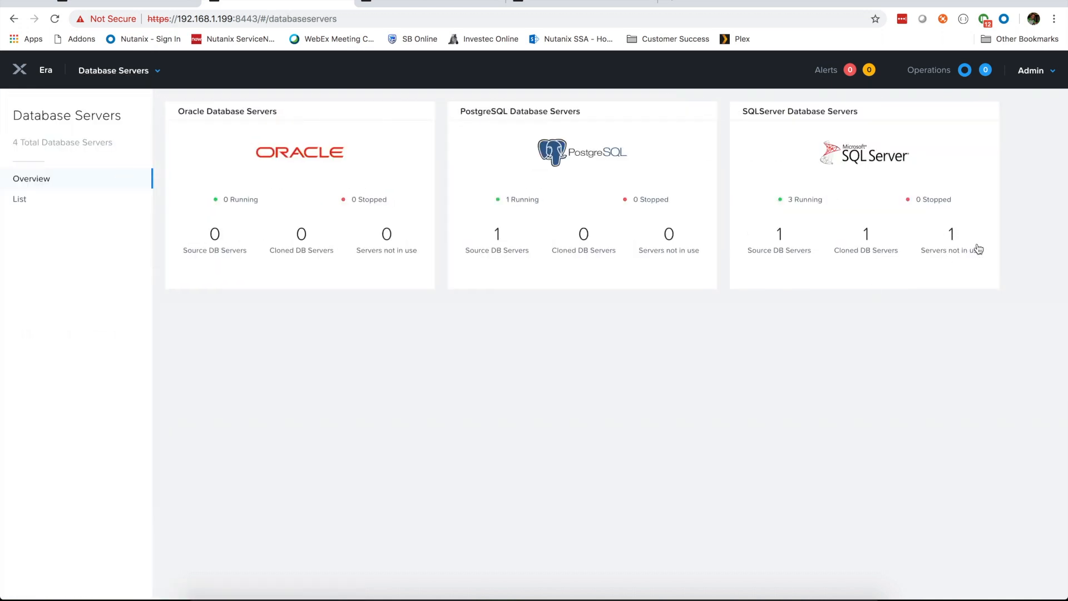
left_click(956, 240)
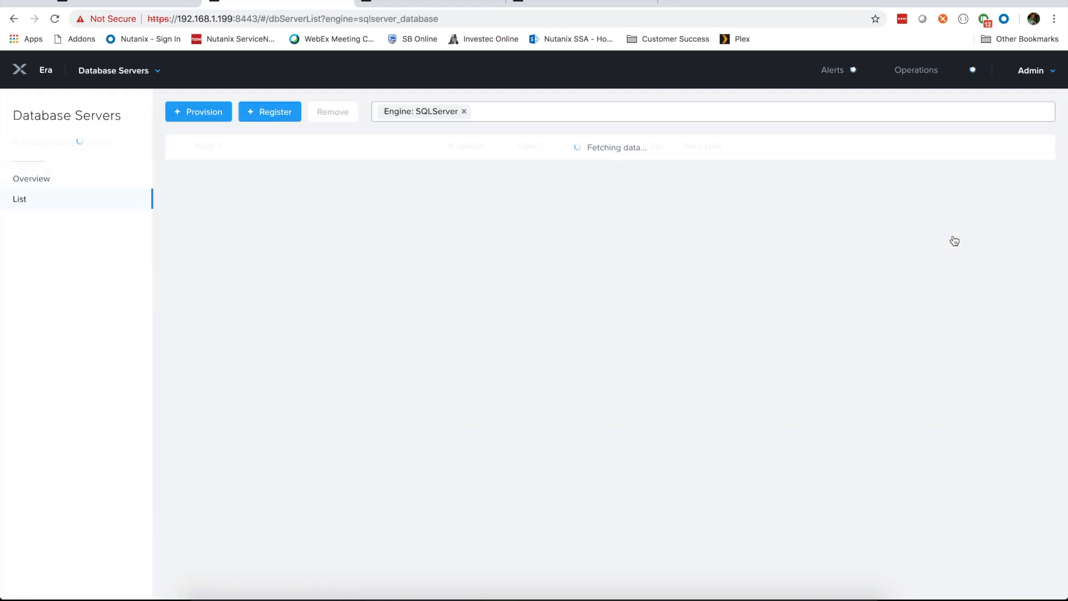
left_click(180, 225)
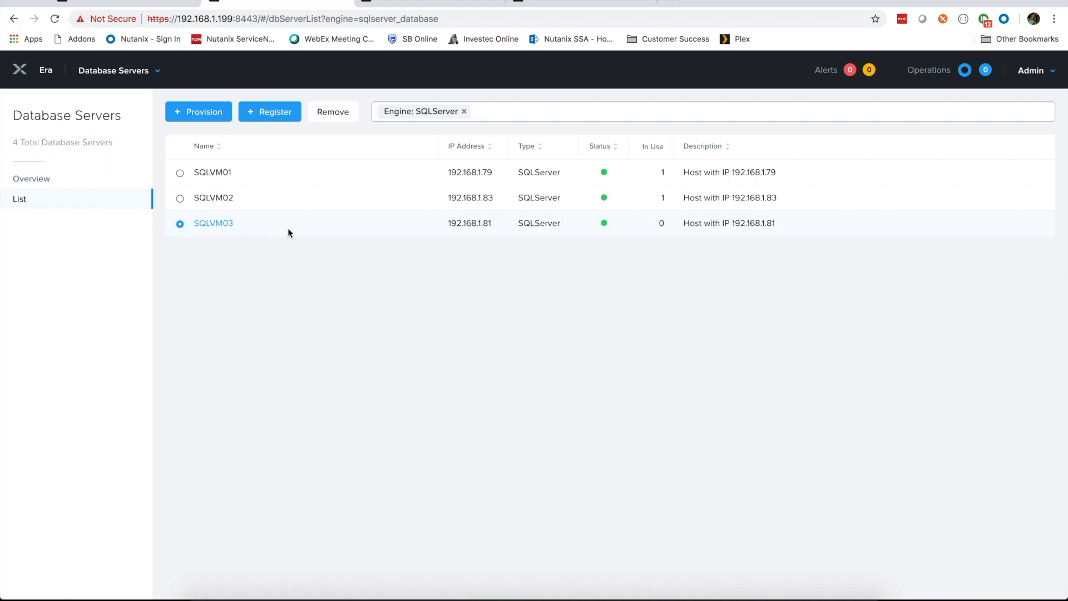
left_click(218, 224)
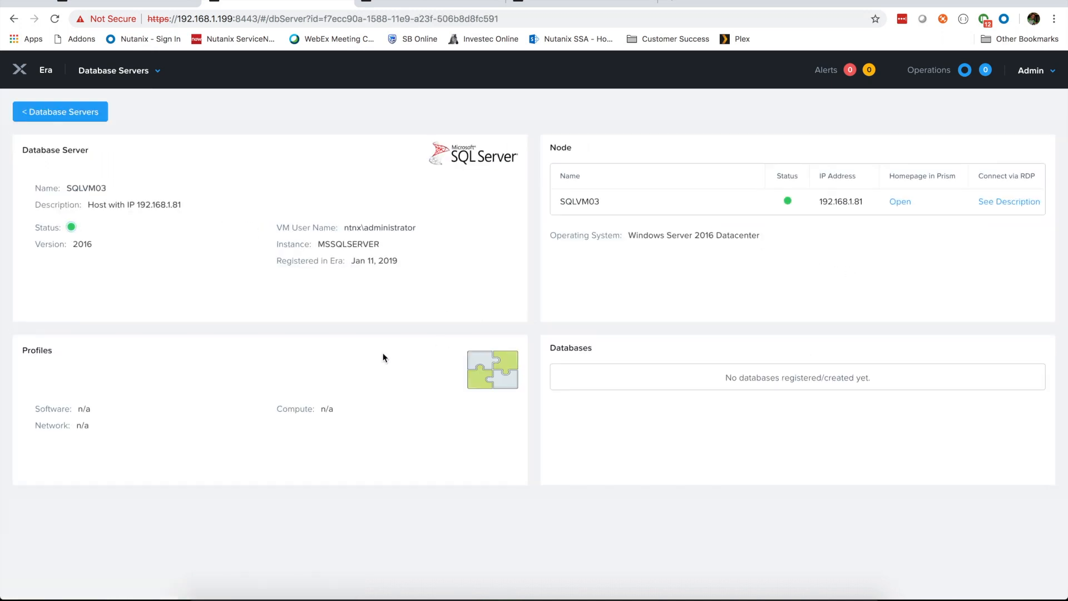
left_click(60, 111)
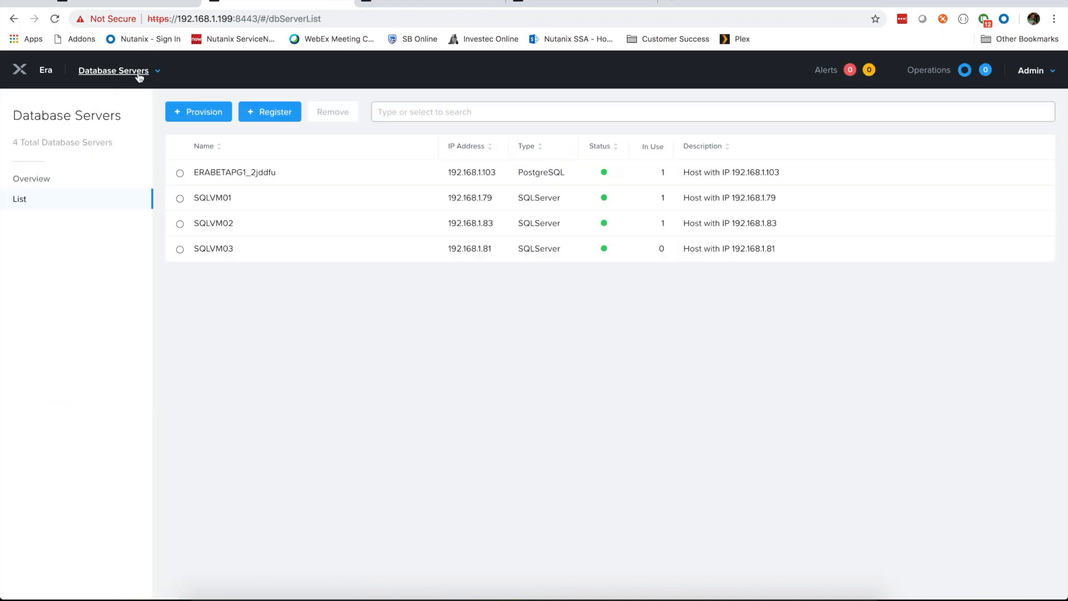
- Authorize SQLVM03 to host clones from the ERPDB_TM time machine
left_click(117, 70)
left_click(90, 133)
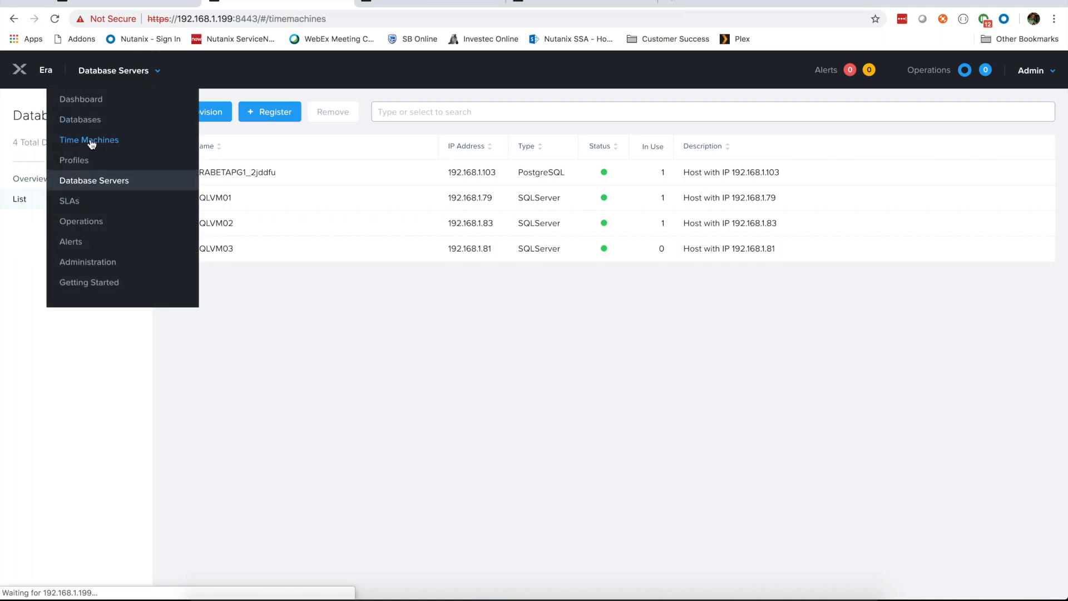
left_click(61, 205)
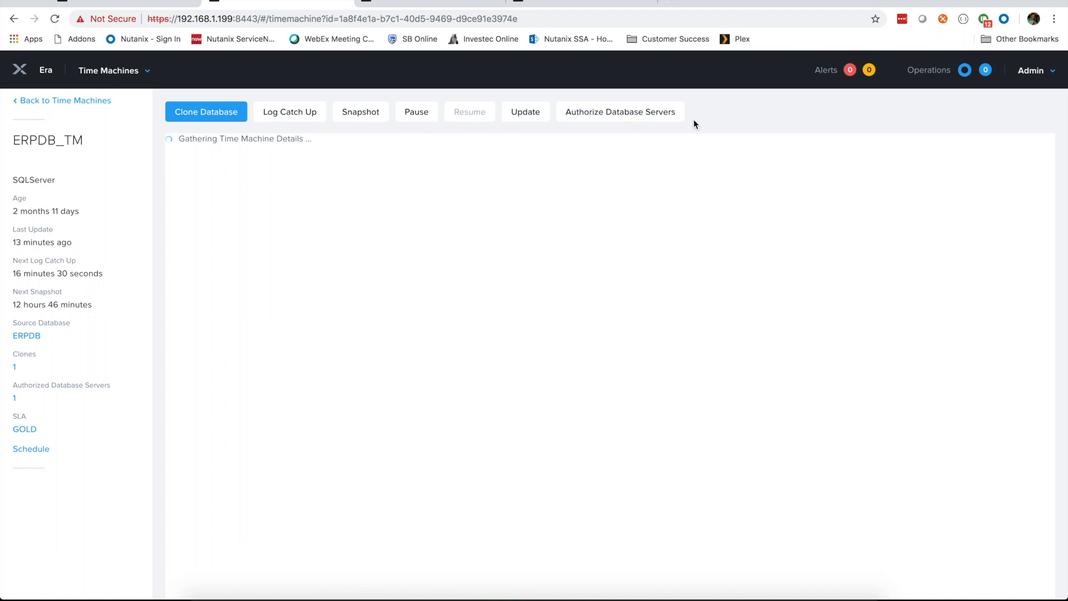
left_click(624, 114)
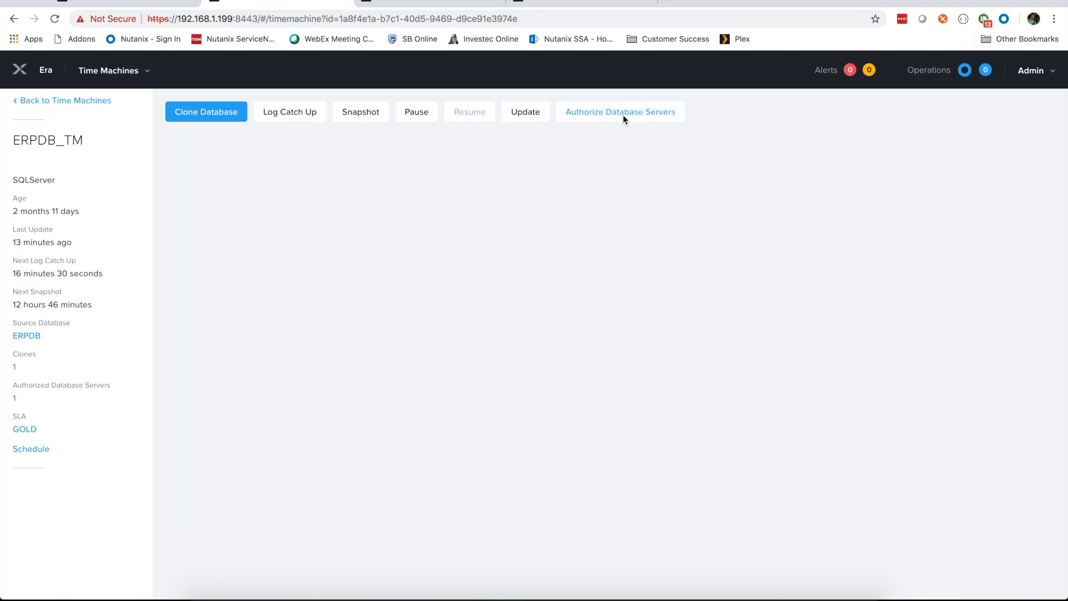
left_click(339, 311)
left_click(533, 335)
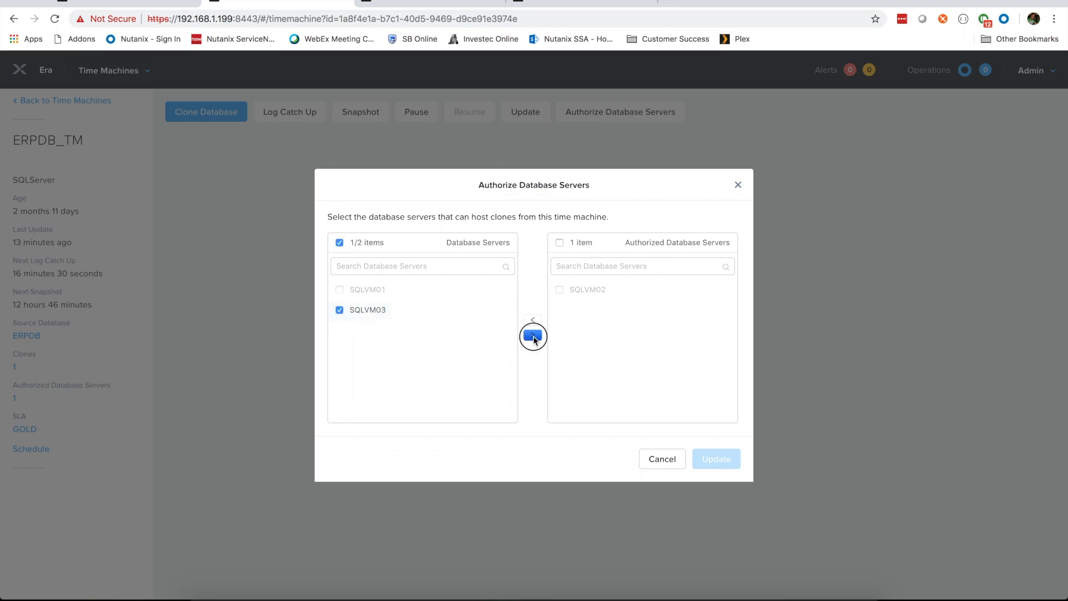
left_click(716, 459)
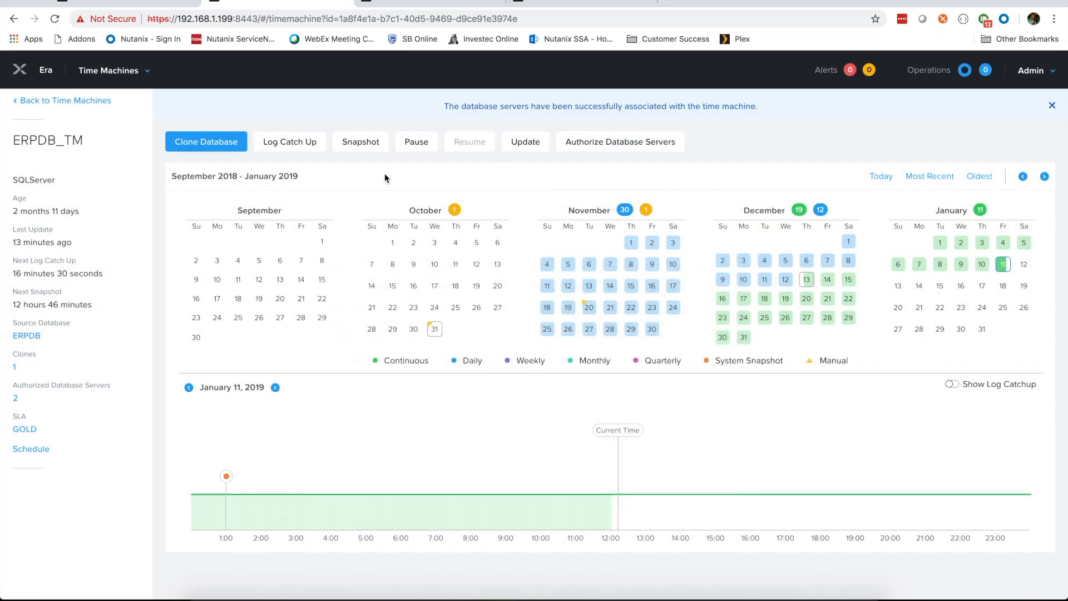
- Start a database clone from ERPDB_TM using the point in time January 9, 2019 at 14:02:09
left_click(204, 143)
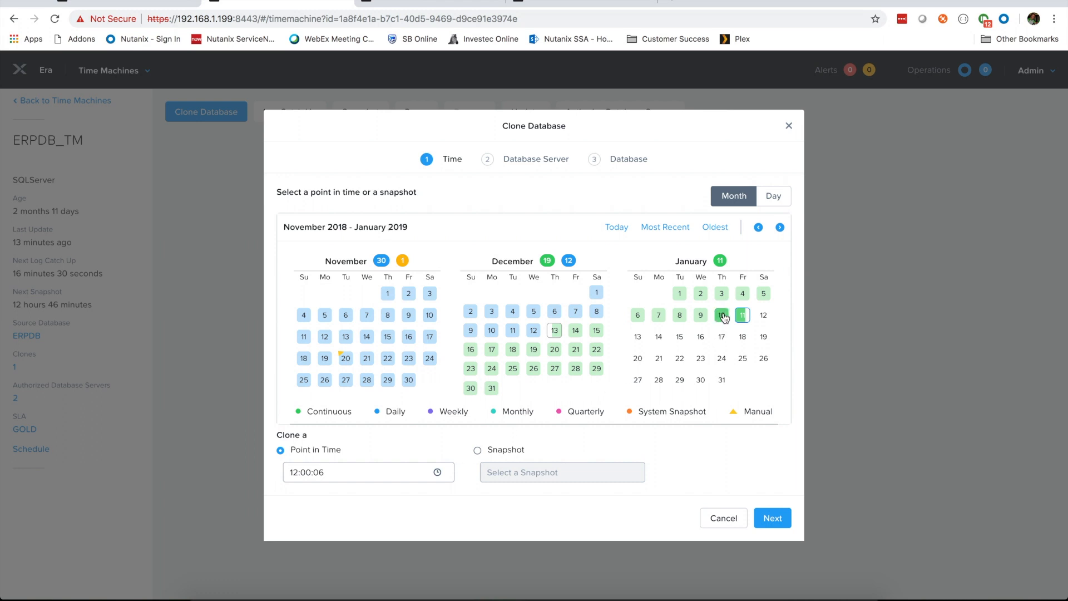
left_click(702, 318)
left_click(380, 473)
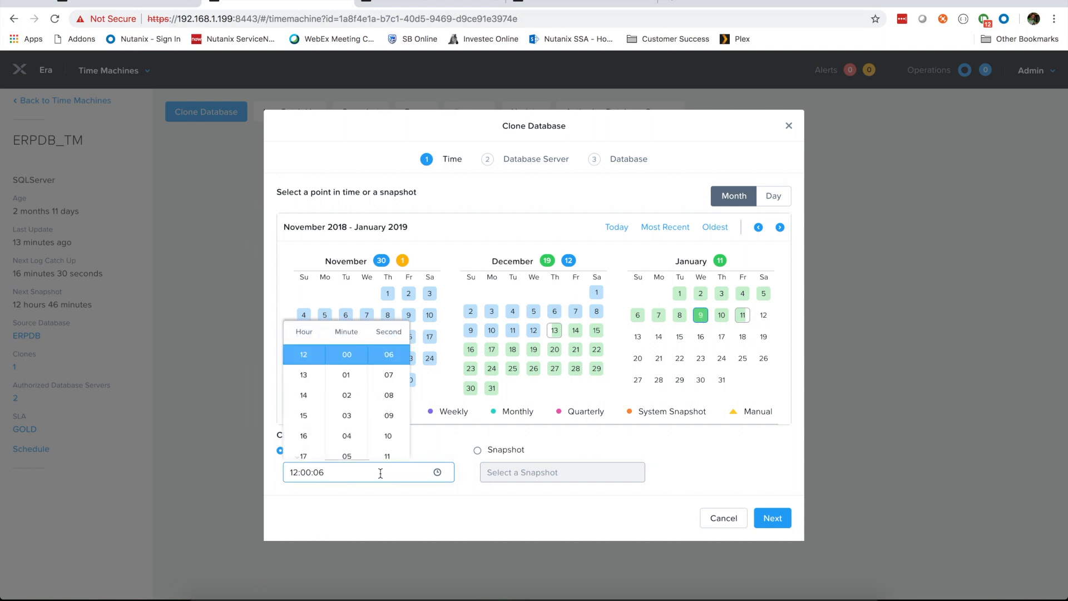
left_click(304, 397)
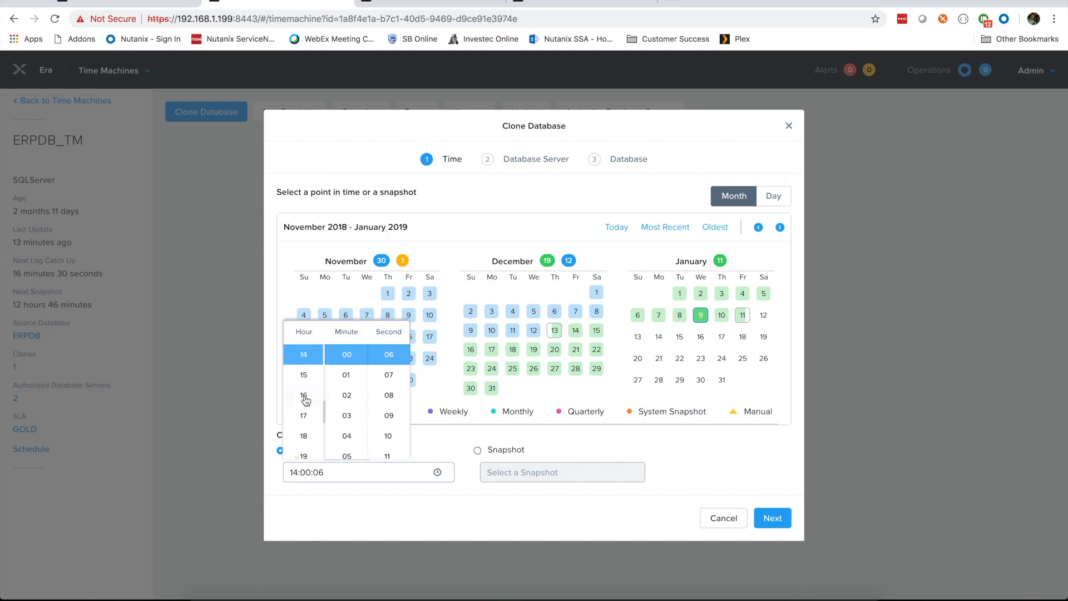
left_click(345, 396)
left_click(388, 416)
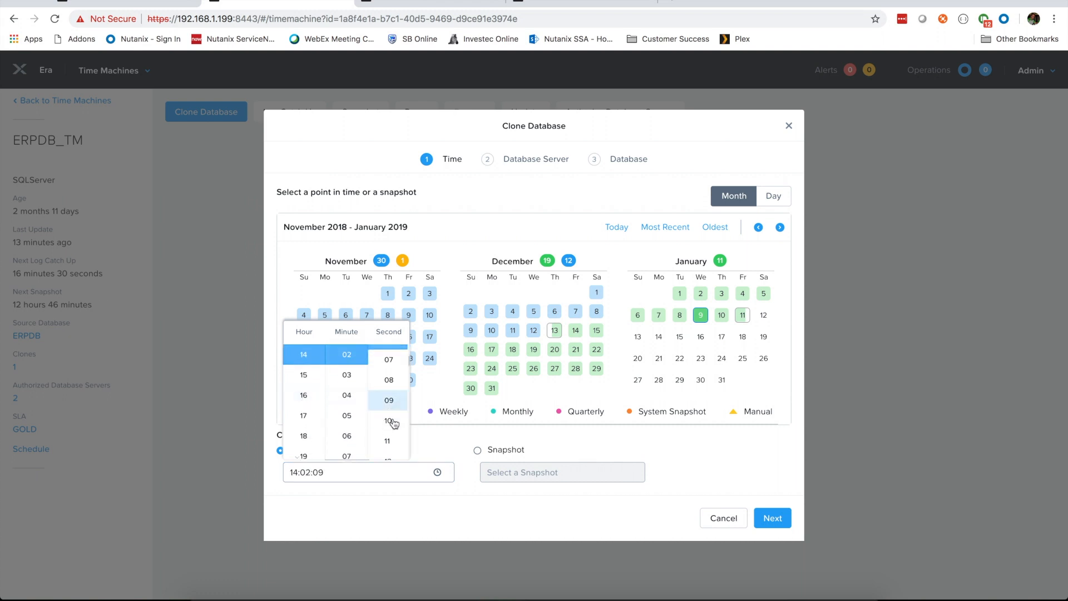
left_click(456, 499)
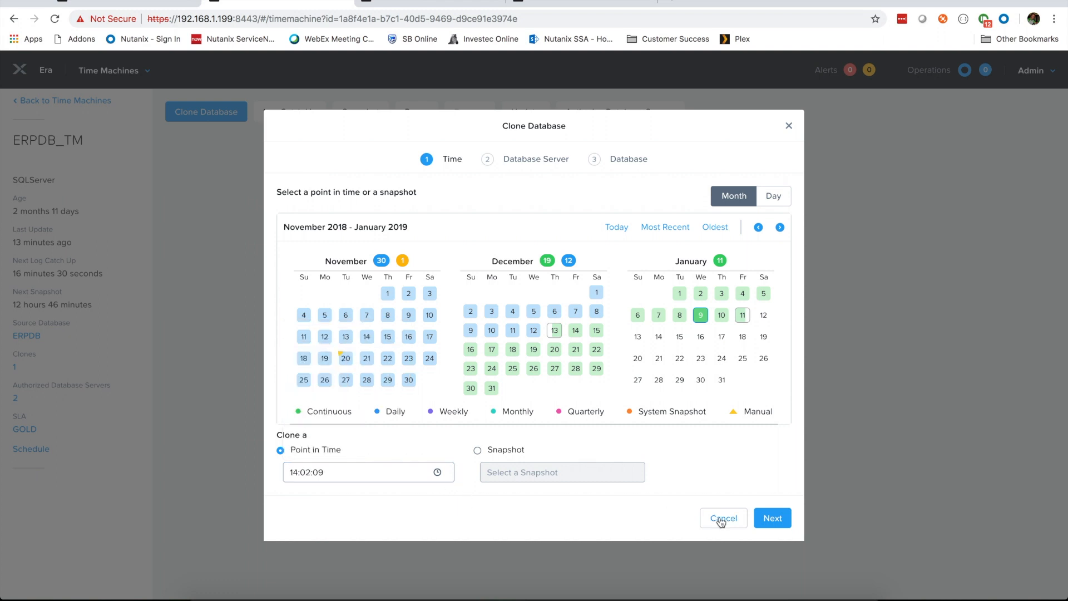
left_click(776, 519)
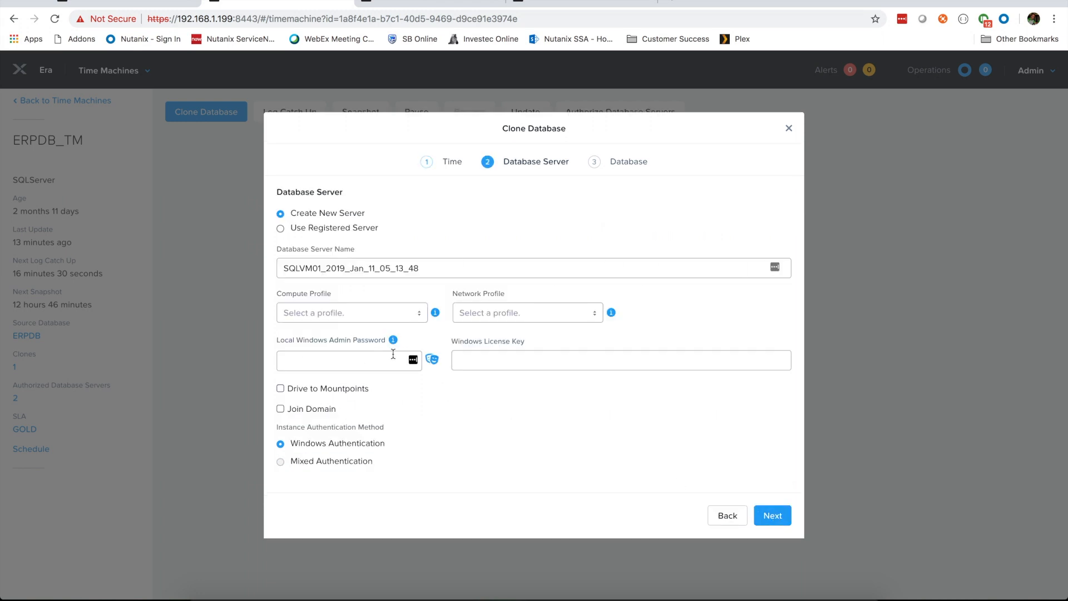
- Target the registered server SQLVM03 and start the clone with the default clone name, database name ERPDB and instance MSSQLSERVER
left_click(282, 230)
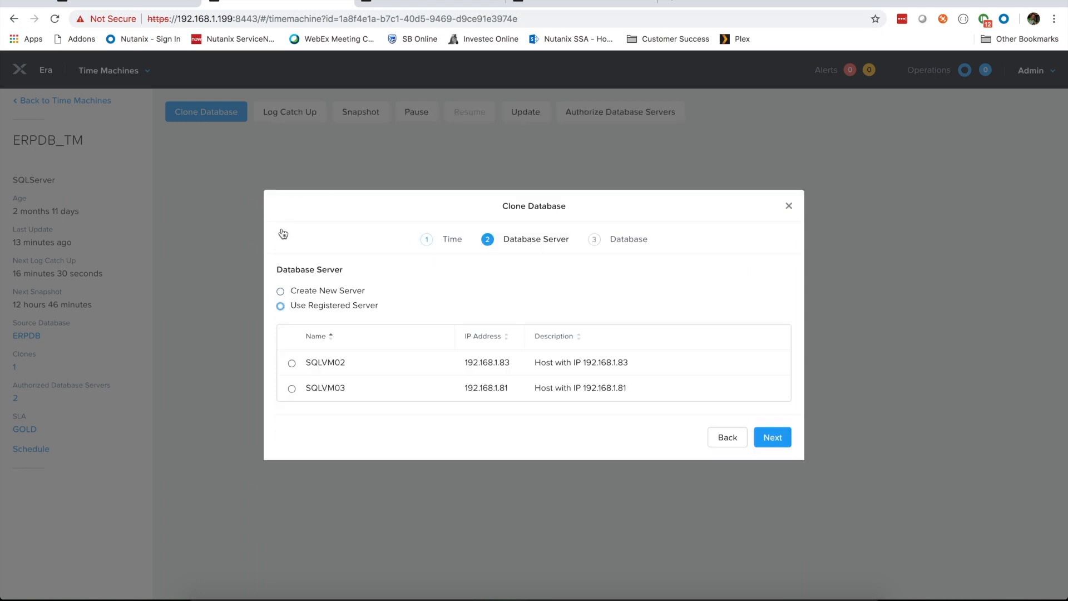
left_click(292, 389)
left_click(773, 439)
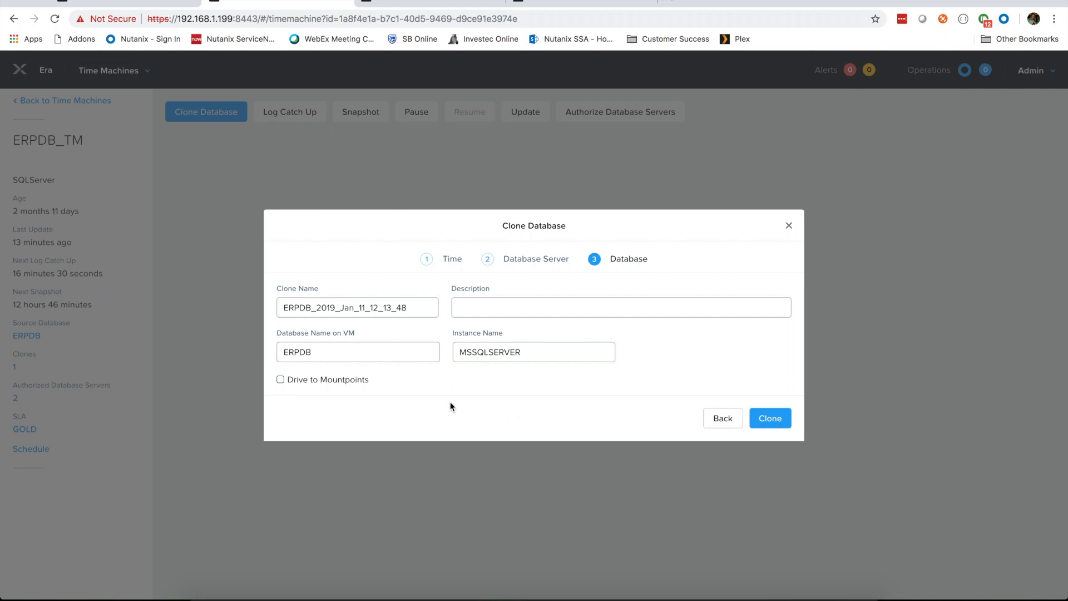
left_click(416, 308)
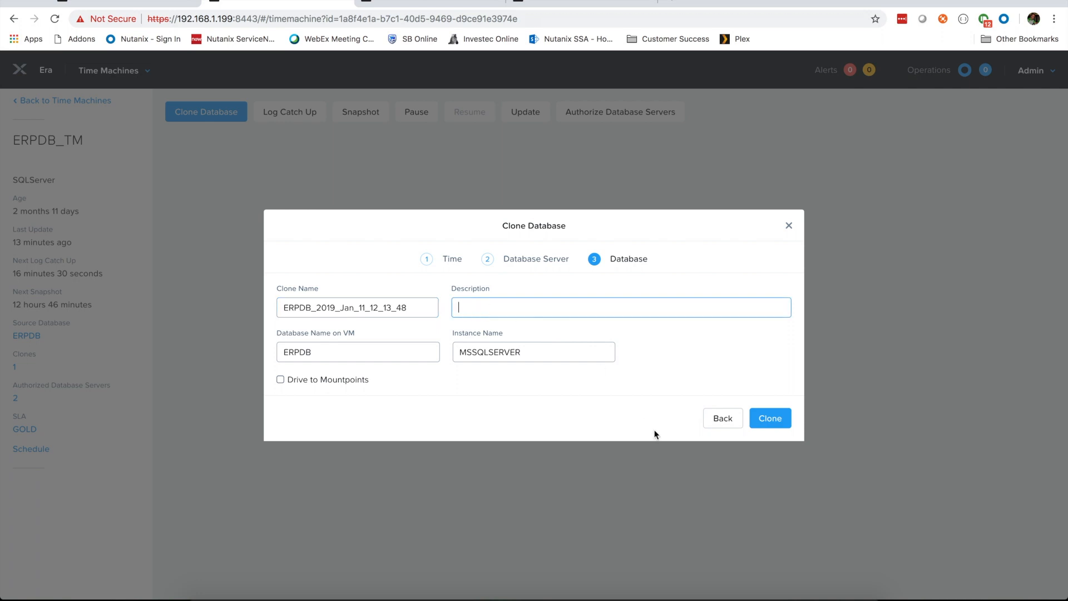
left_click(328, 353)
left_click(538, 351)
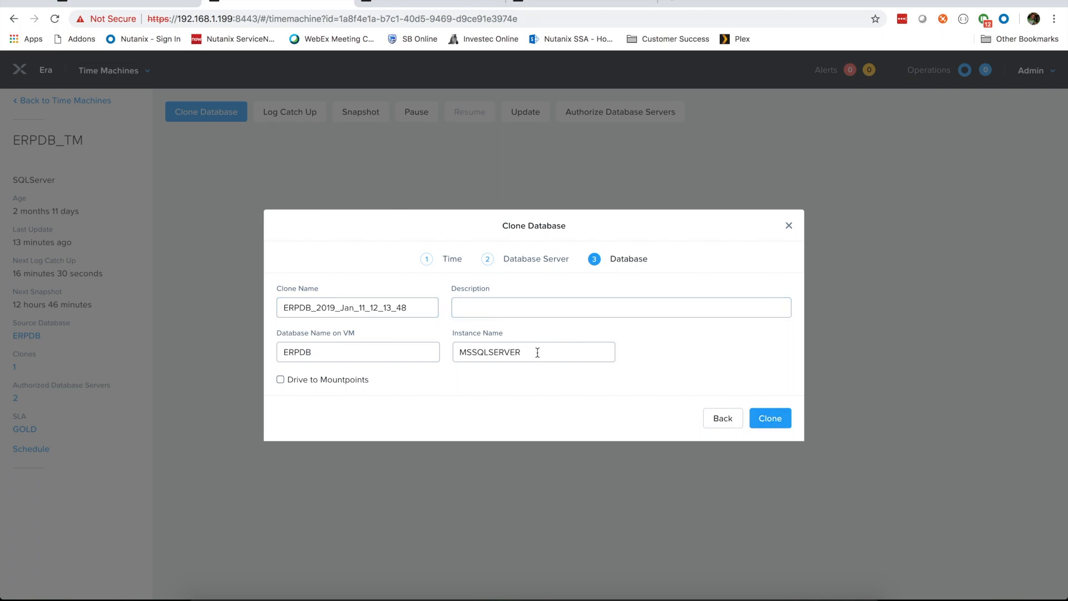
left_click(772, 420)
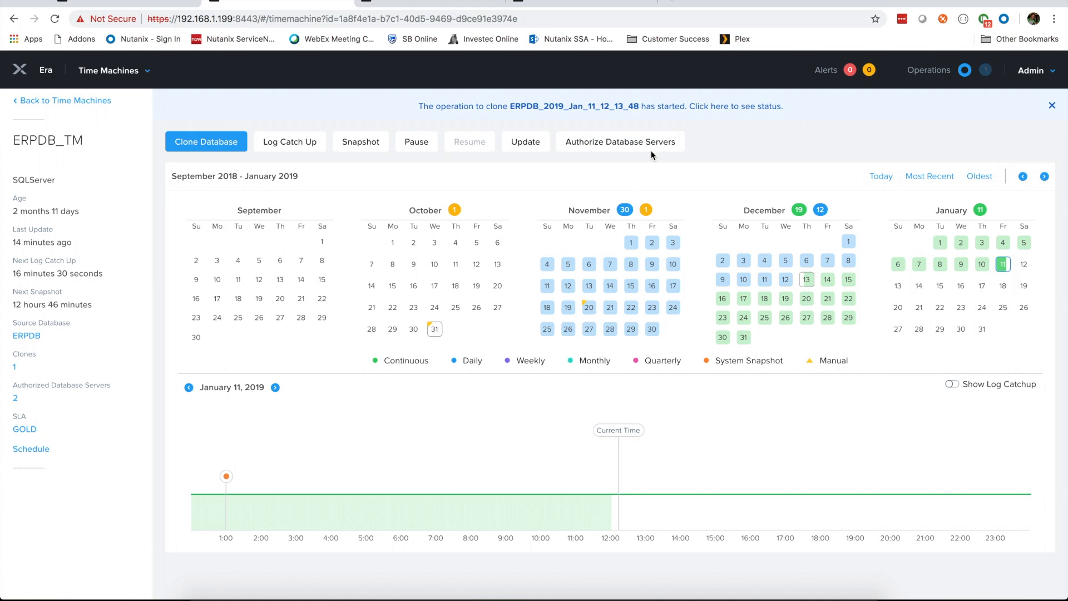
- Open the clone operation's status and examine its total duration
left_click(579, 110)
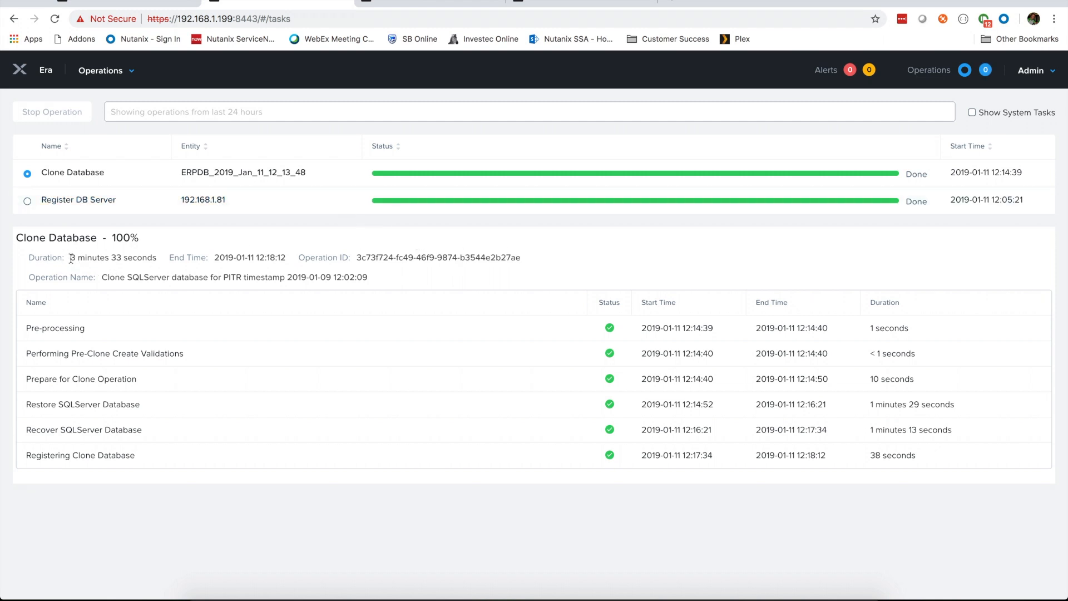
left_click_drag(71, 258, 157, 260)
left_click(166, 265)
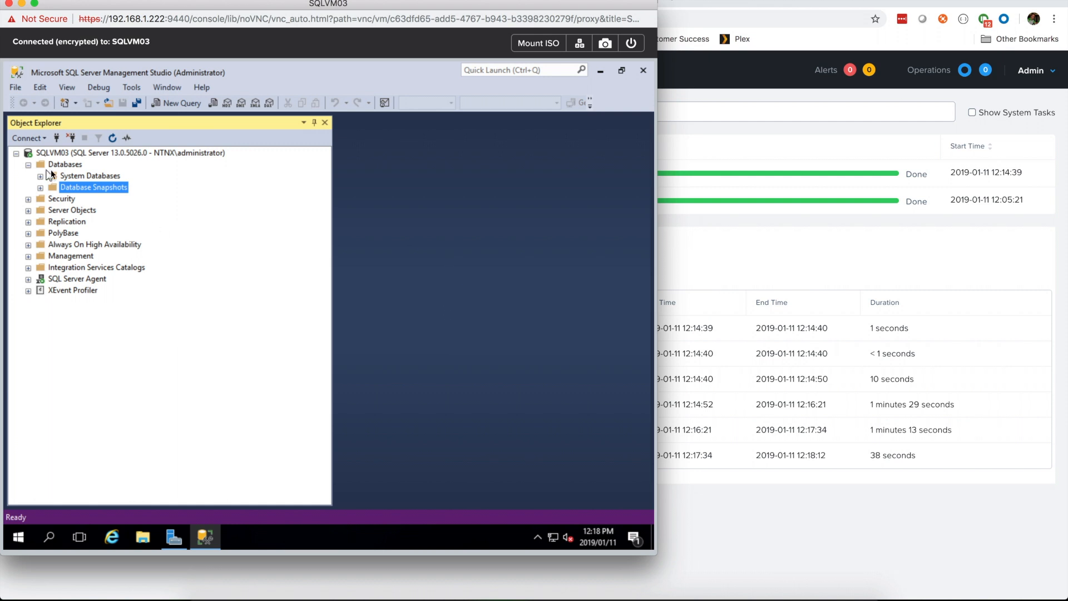
- Switch to SQL Server Management Studio in the SQLVM03 console, refresh the databases and expand ERPDB
right_click(62, 165)
left_click(100, 324)
left_click(40, 199)
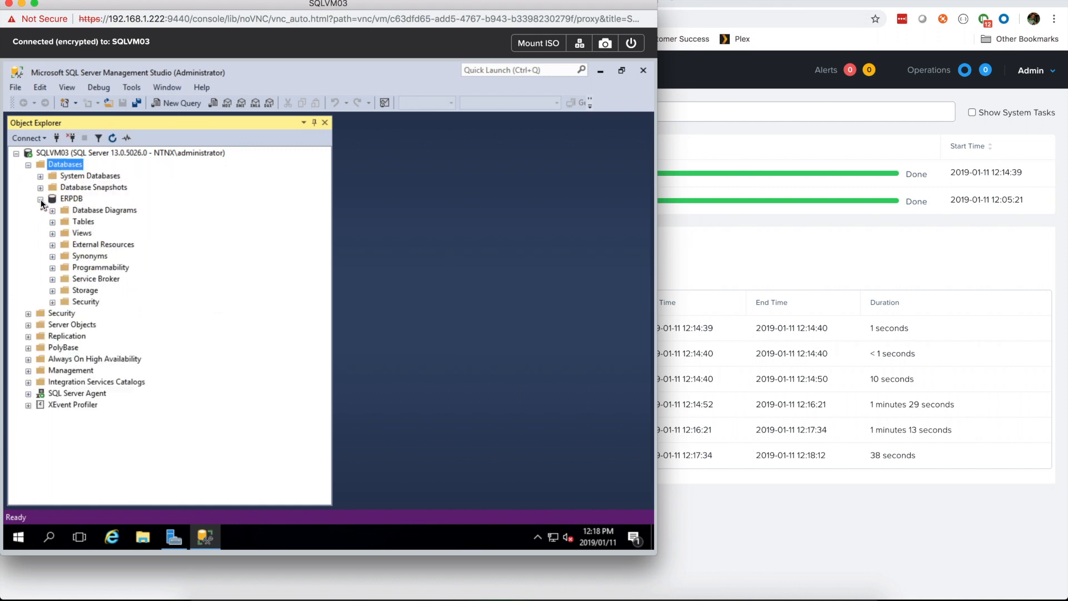
- Open a new query on ERPDB, auto-hide the Properties pane and narrow Object Explorer to widen the query editor
right_click(65, 199)
left_click(89, 220)
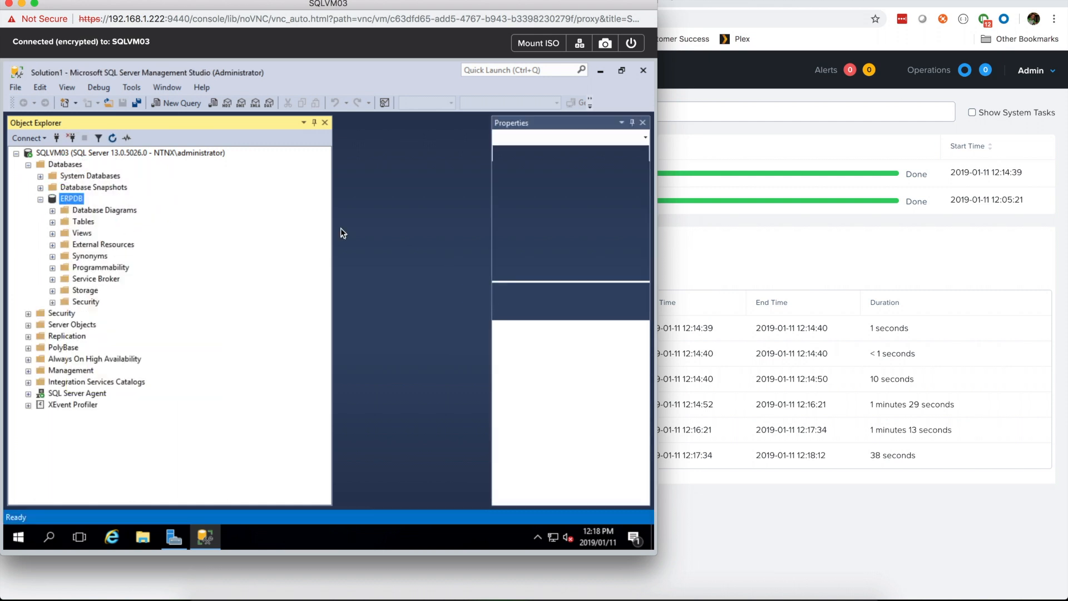
left_click(632, 137)
left_click_drag(333, 236, 237, 237)
- Expand ERPDB's tables to show the columns of dbo.Transactions
left_click(53, 237)
left_click(65, 283)
left_click(78, 294)
- Write and run the query "select top 10 * from Transactions order by TransactionID desc" on the cloned ERPDB
left_click(315, 177)
type("select")
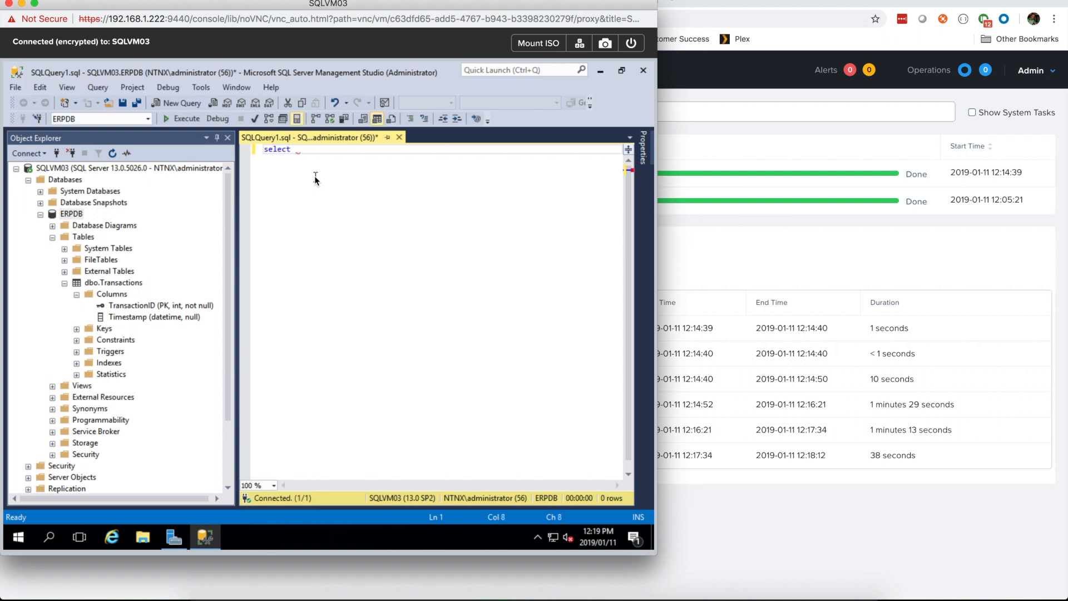
type(" top 10 * from Transactions order by TransactionID desc")
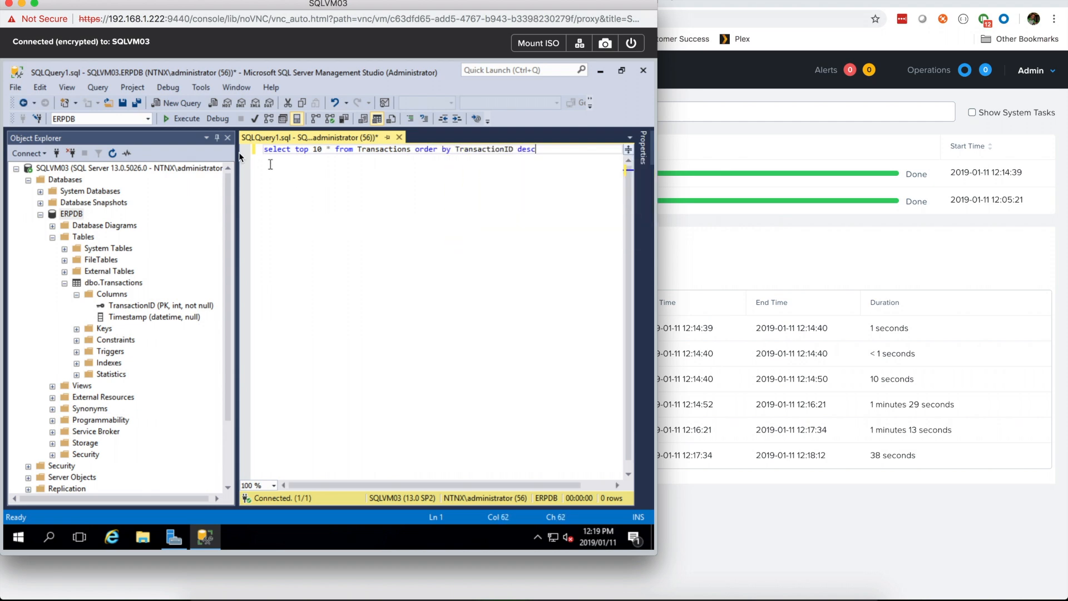
key("F5")
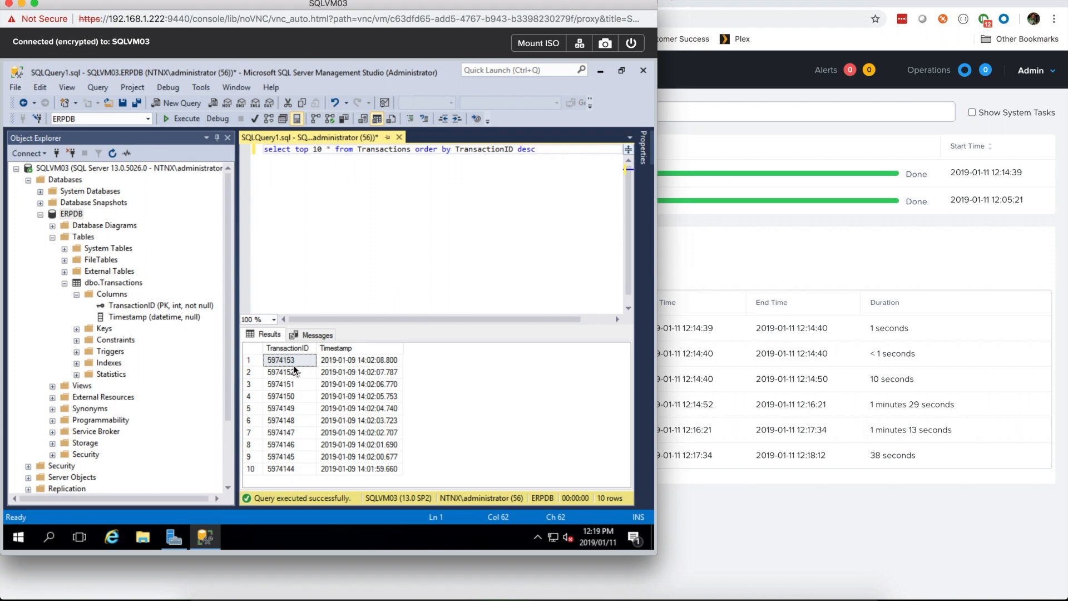
- Examine the TransactionID and Timestamp of the most recent transaction in the query results
left_click(377, 362)
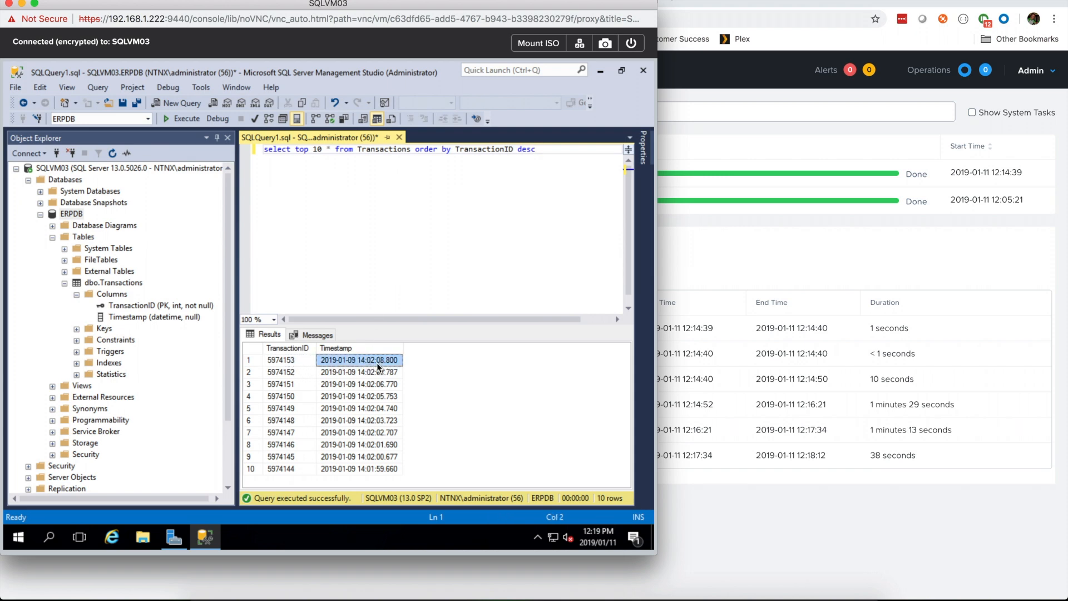
left_click(300, 363)
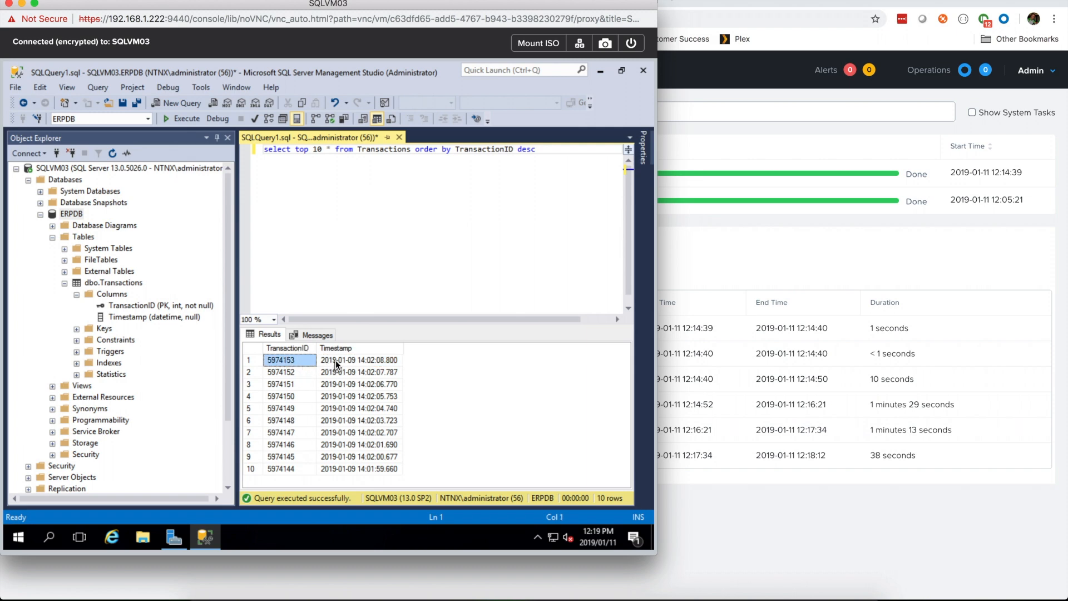
left_click(350, 364)
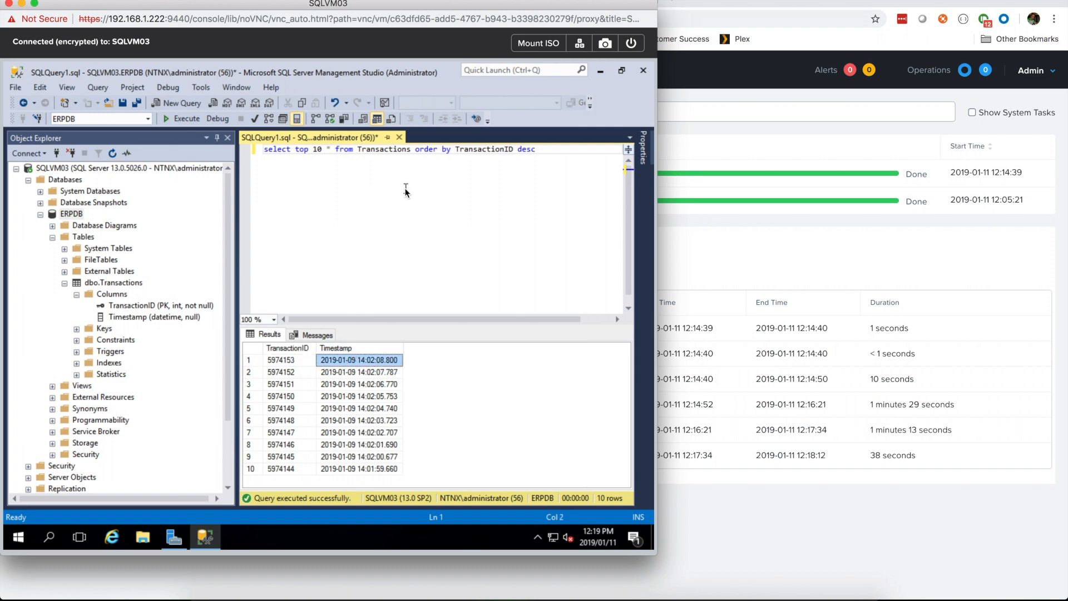
mouse_move(382, 150)
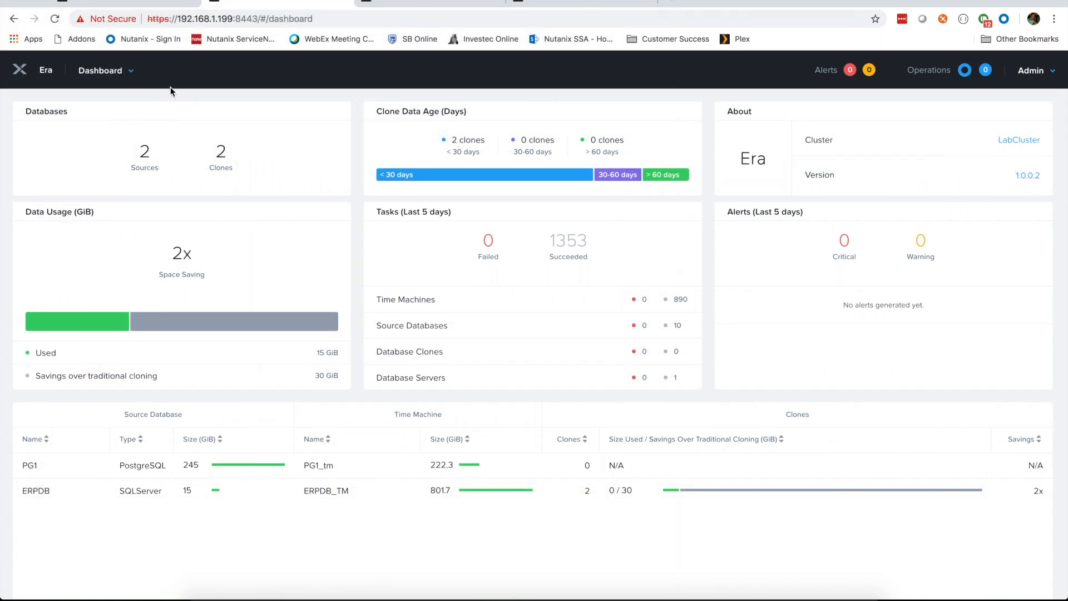
- Switch to Era and list the cloned SQL Server databases from the Databases overview
left_click(130, 71)
left_click(91, 121)
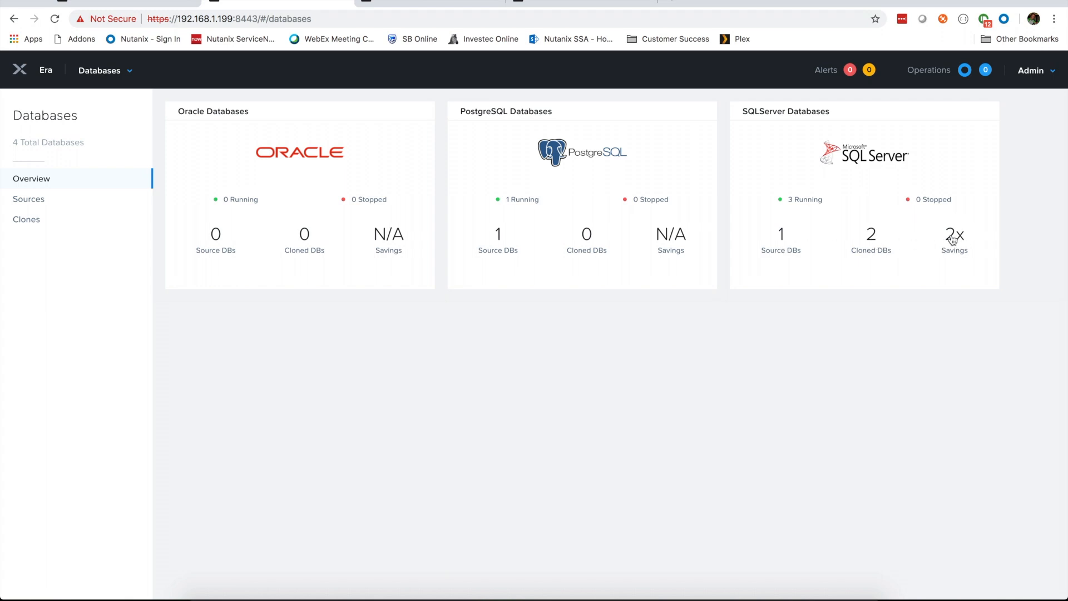
left_click(871, 237)
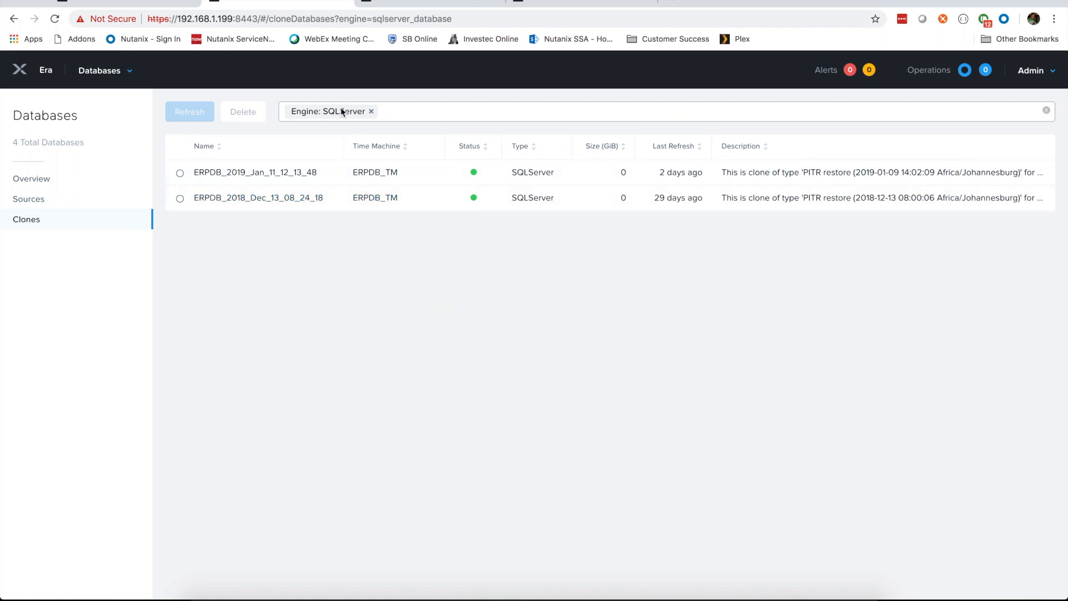
- Open the ERPDB_TM time machine and list the clones made from it
left_click(130, 74)
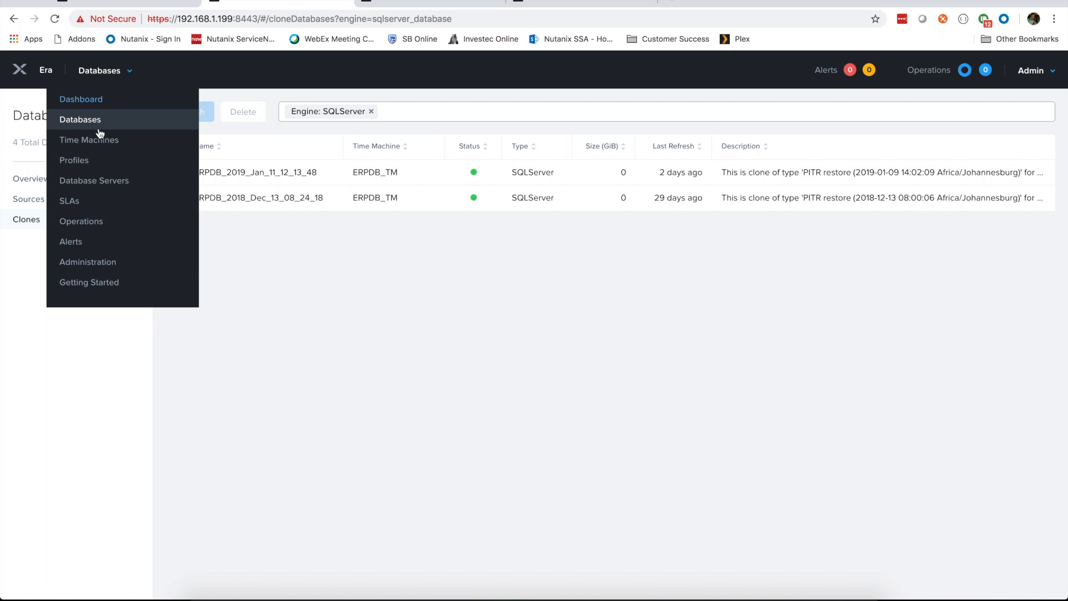
left_click(83, 141)
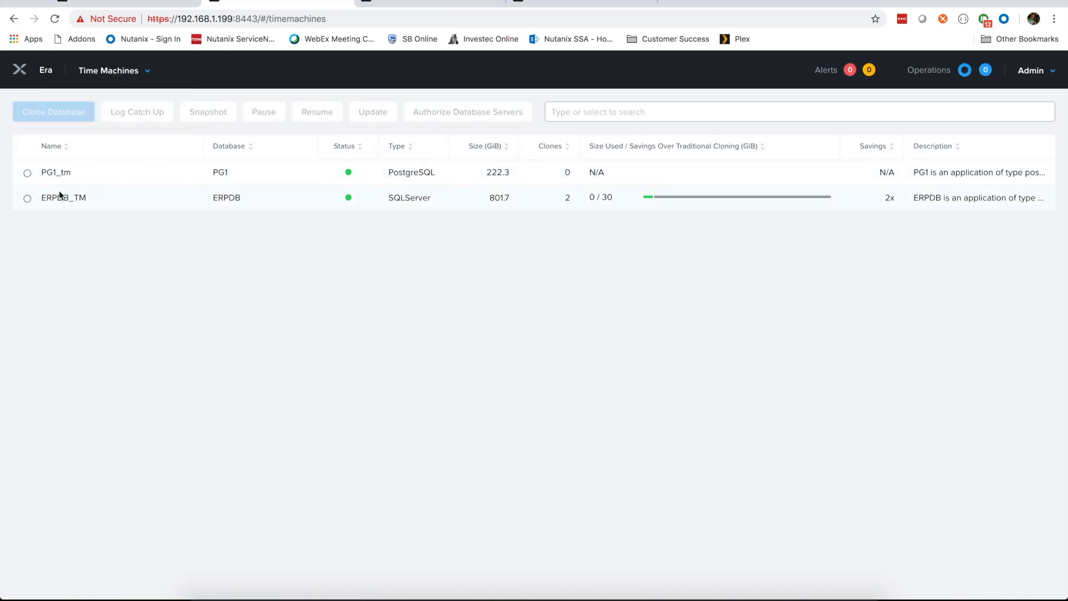
left_click(59, 194)
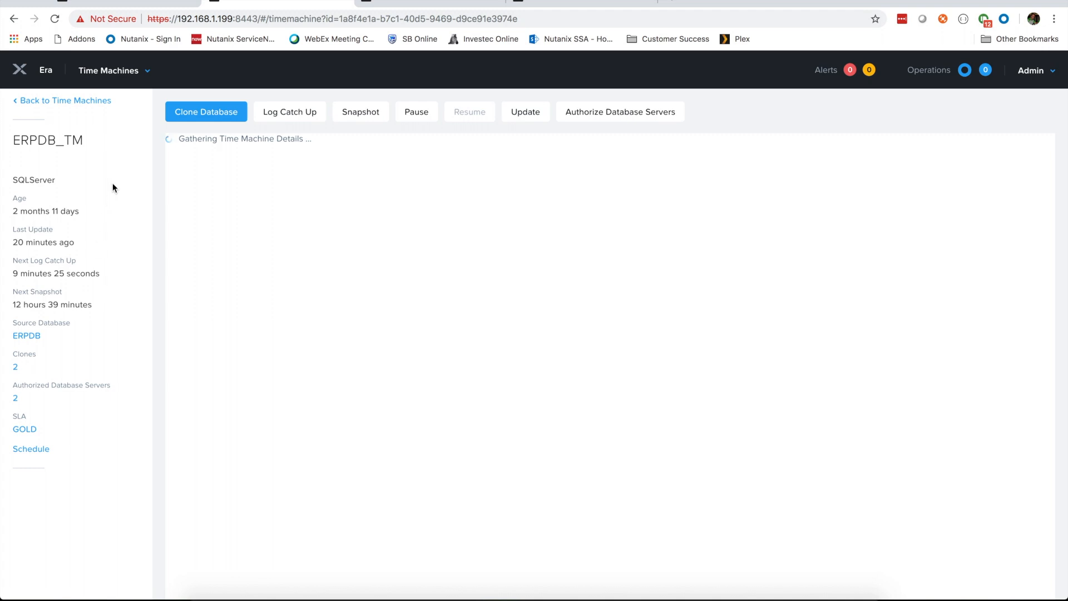
left_click(15, 369)
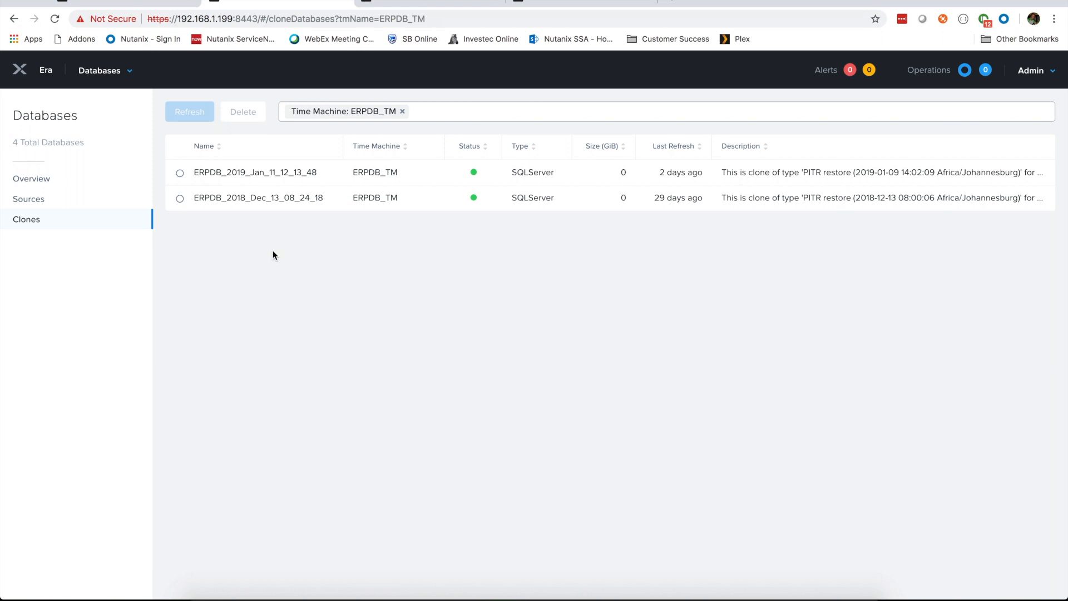
- View the details of the clone ERPDB_2018_Dec_13_08_24_18, return to the clones list and open ERPDB_2019_Jan_11_12_13_48
left_click(248, 198)
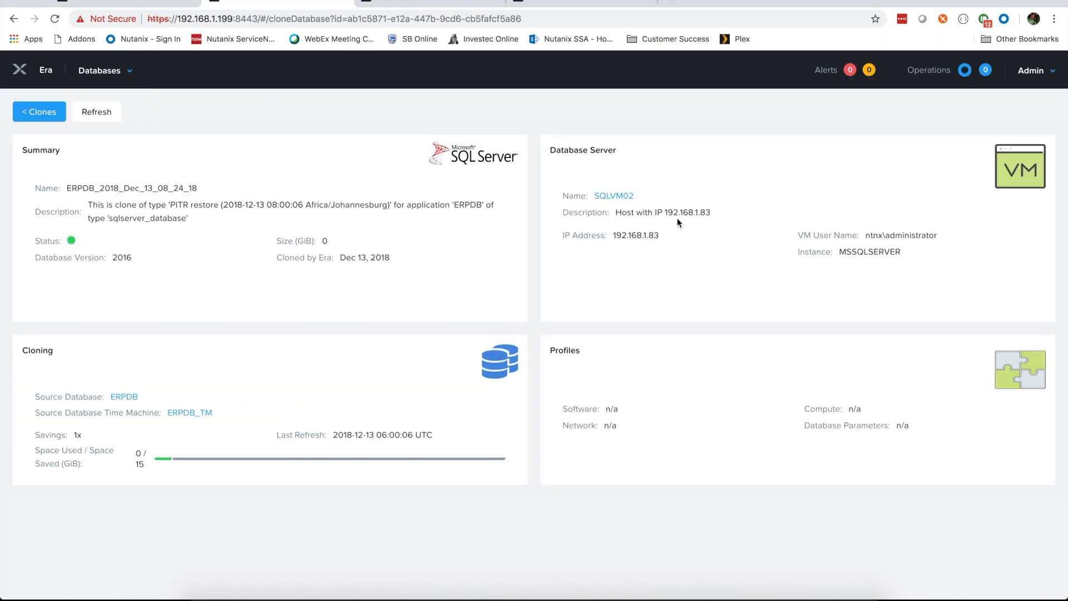
left_click(38, 112)
left_click(238, 173)
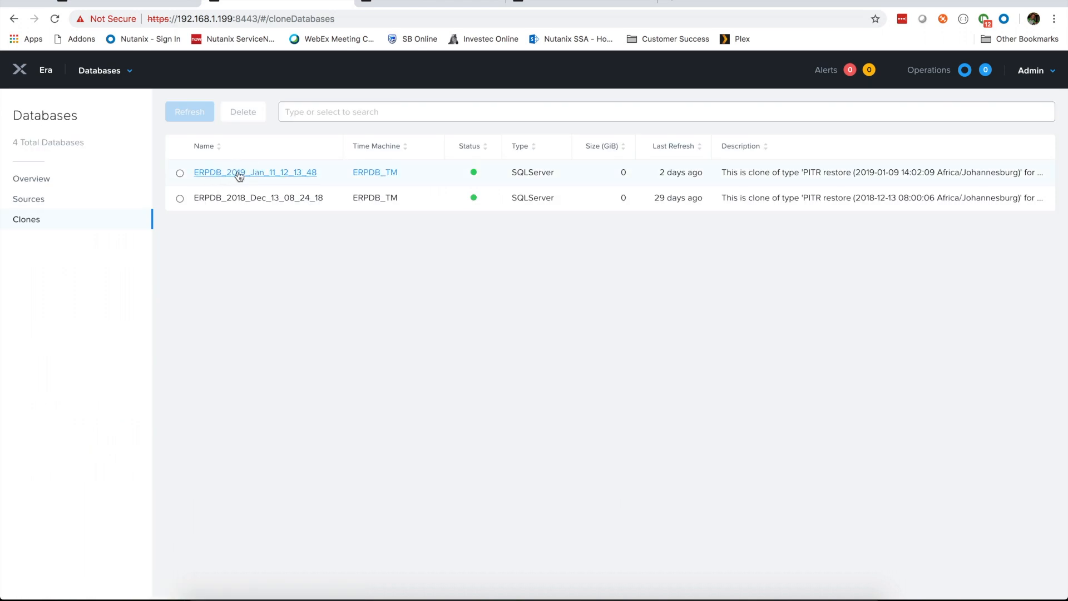